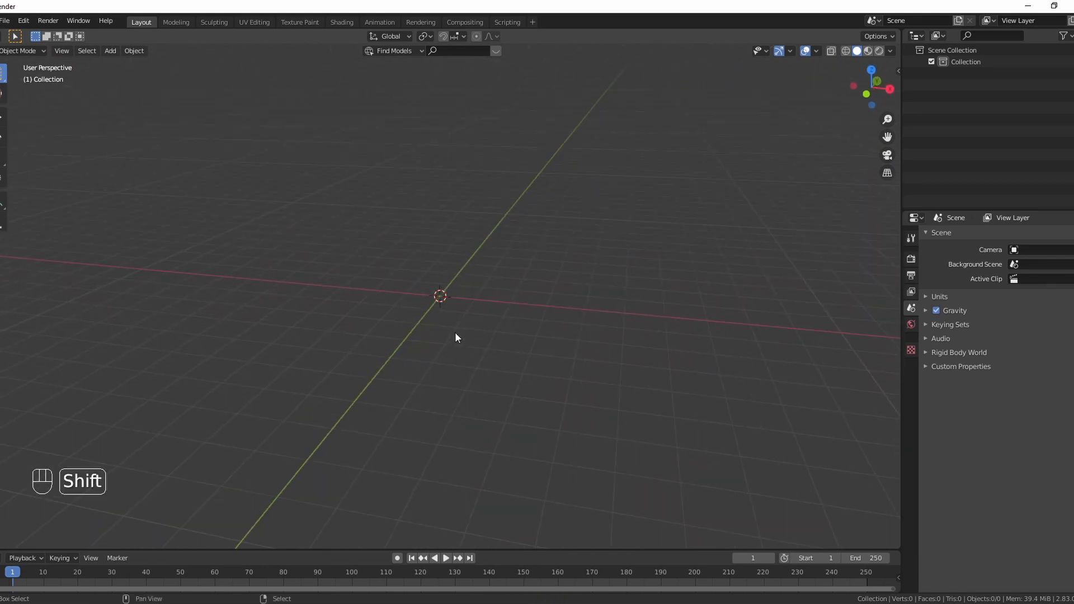
Step: Add a cube mesh at the world origin
key(shift+a)
mouse_move(466, 188)
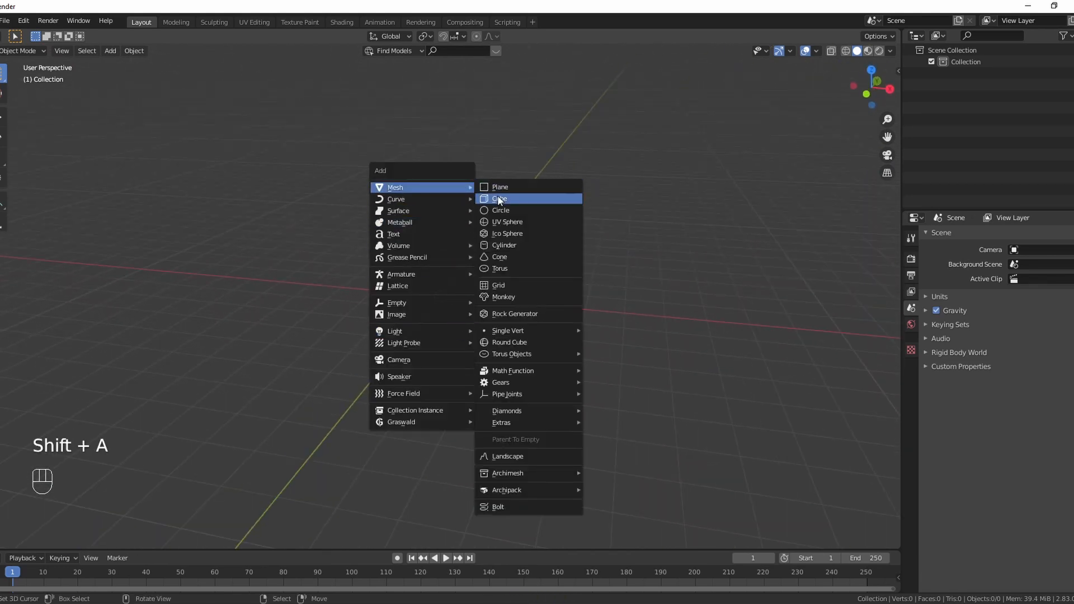
click(500, 200)
Step: Scale the cube to 0.6 along the global Z axis and apply its scale
middle_drag(554, 290, 530, 296)
scroll(530, 296, up, 2)
key(s)
key(z)
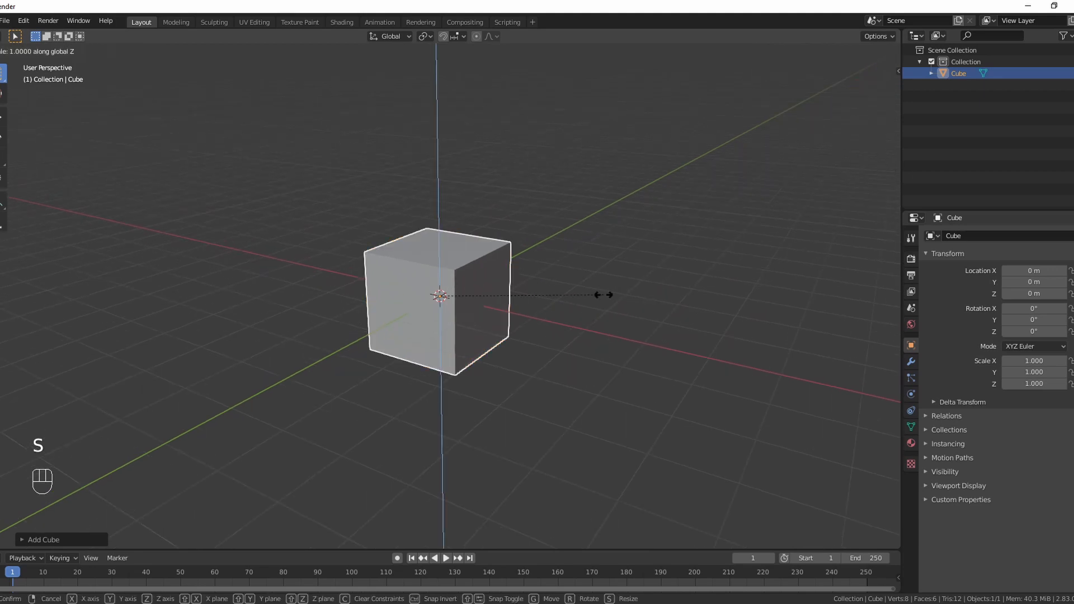
key(ctrl)
mouse_move(532, 297)
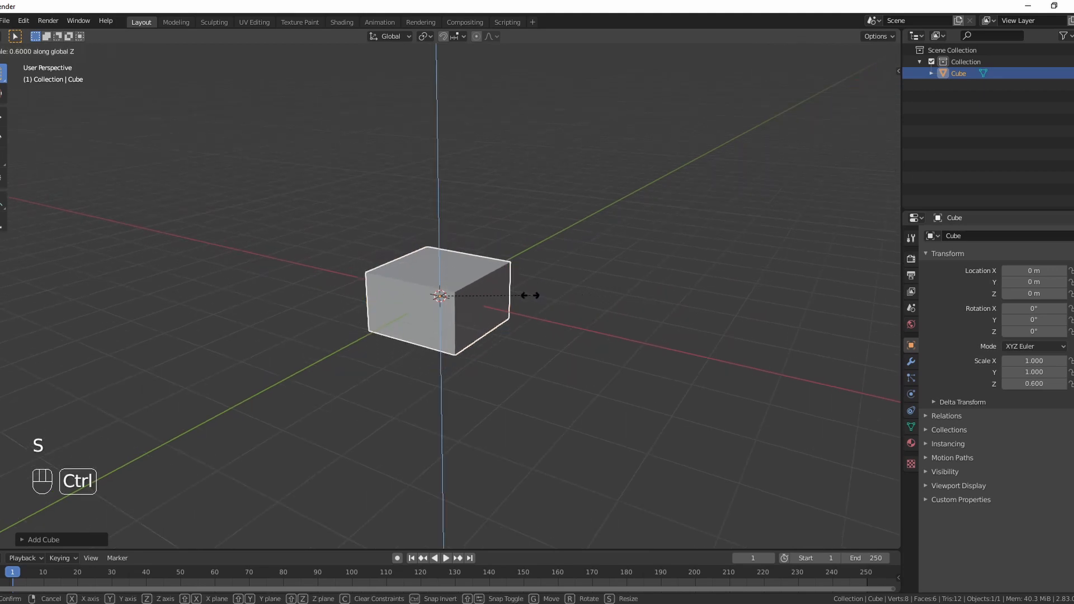
click(525, 295)
mouse_move(525, 295)
middle_down()
mouse_move(628, 283)
mouse_move(478, 304)
mouse_move(519, 289)
middle_up()
key(ctrl+a)
click(512, 286)
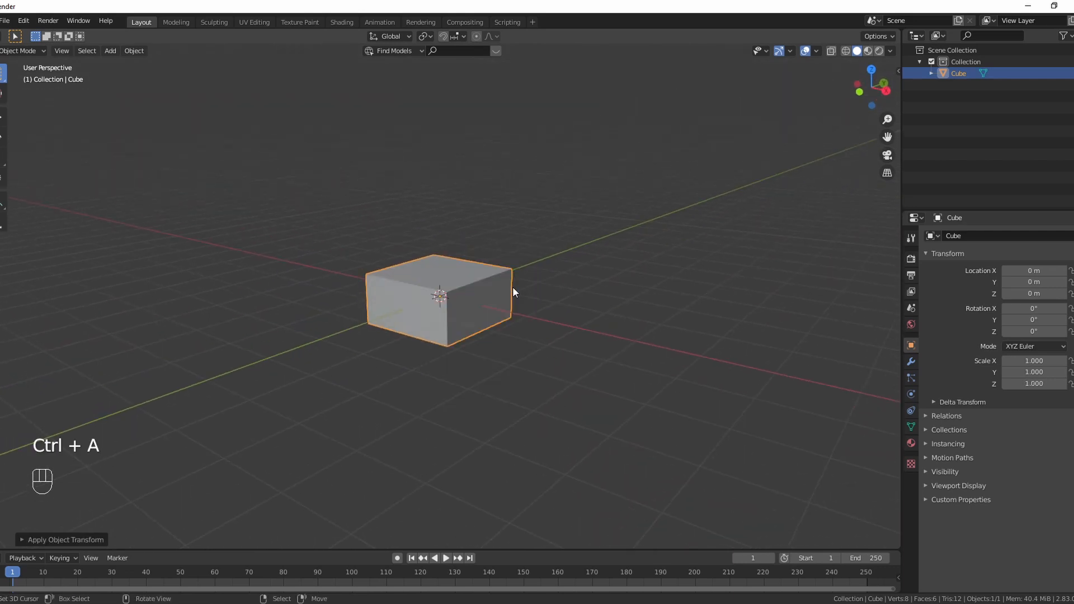
Step: Add a Bevel modifier to the flattened cube
click(911, 362)
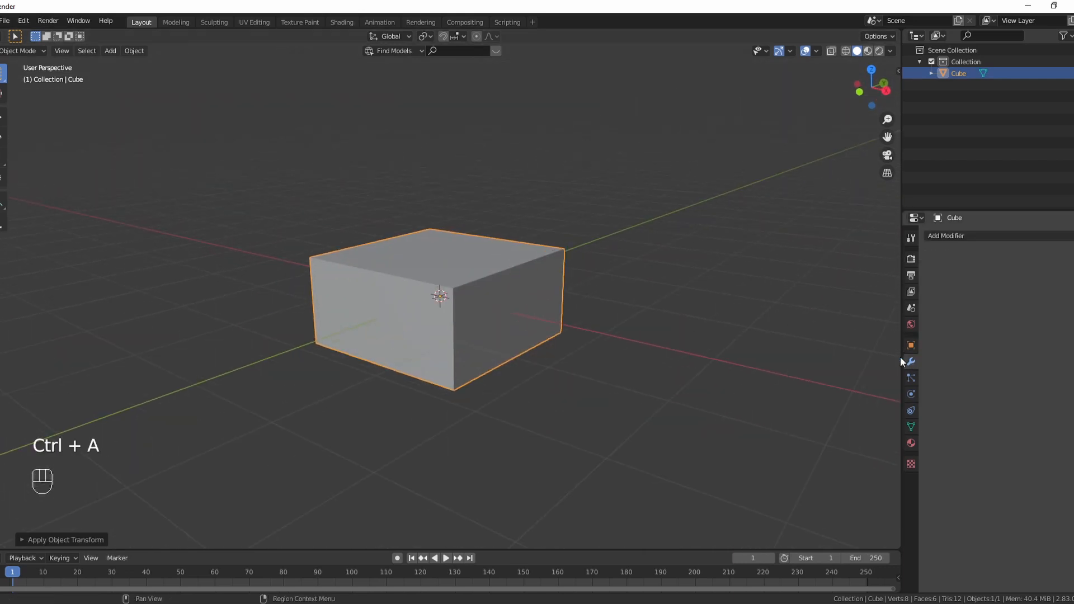
click(958, 235)
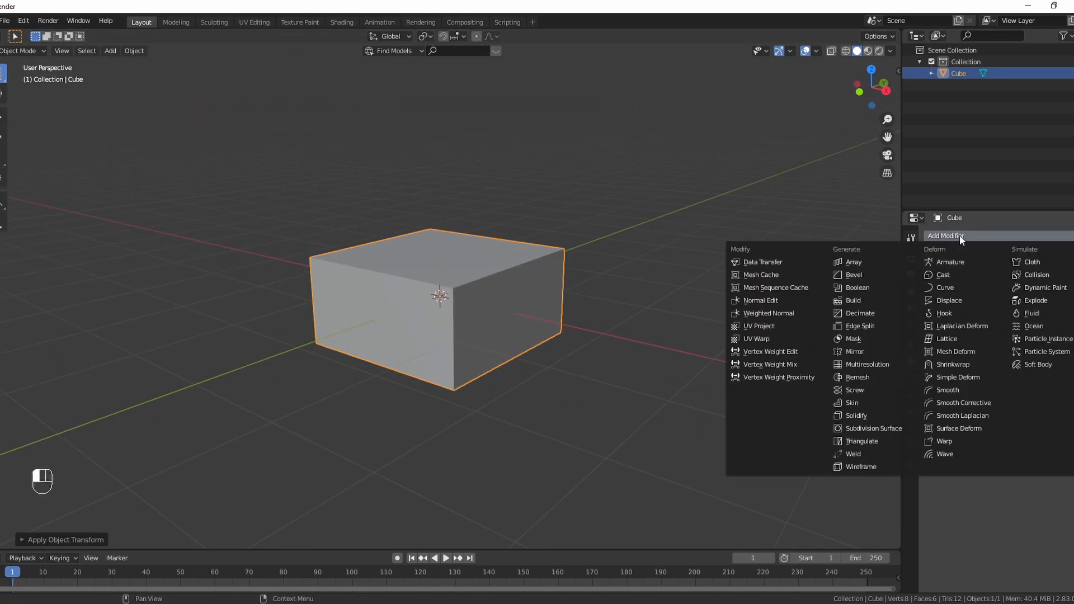
click(873, 276)
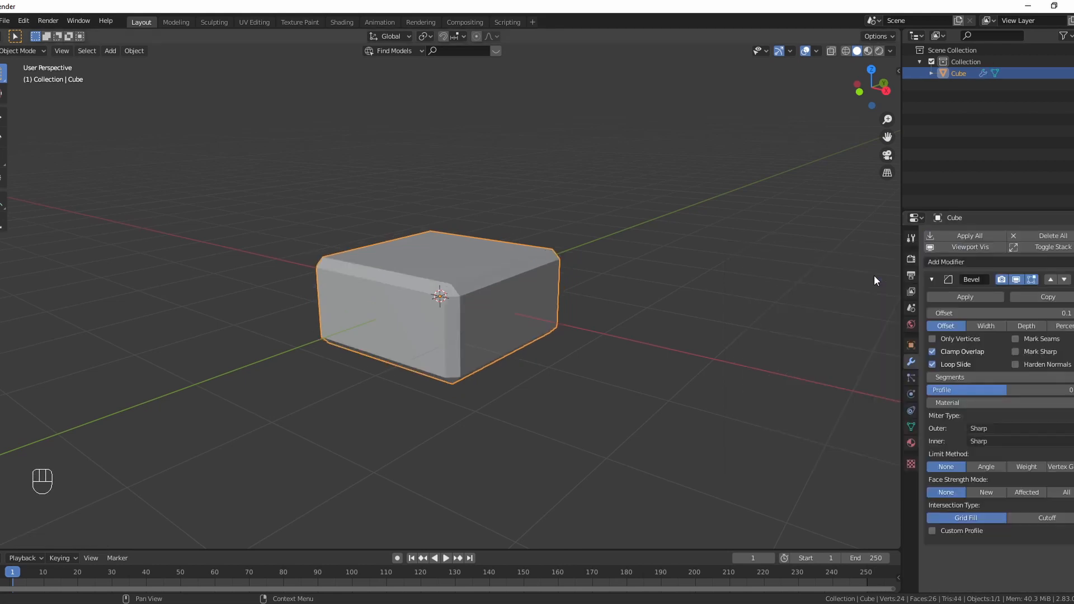
Step: Add a Subdivision Surface modifier to the cube with 2 viewport subdivisions
click(959, 260)
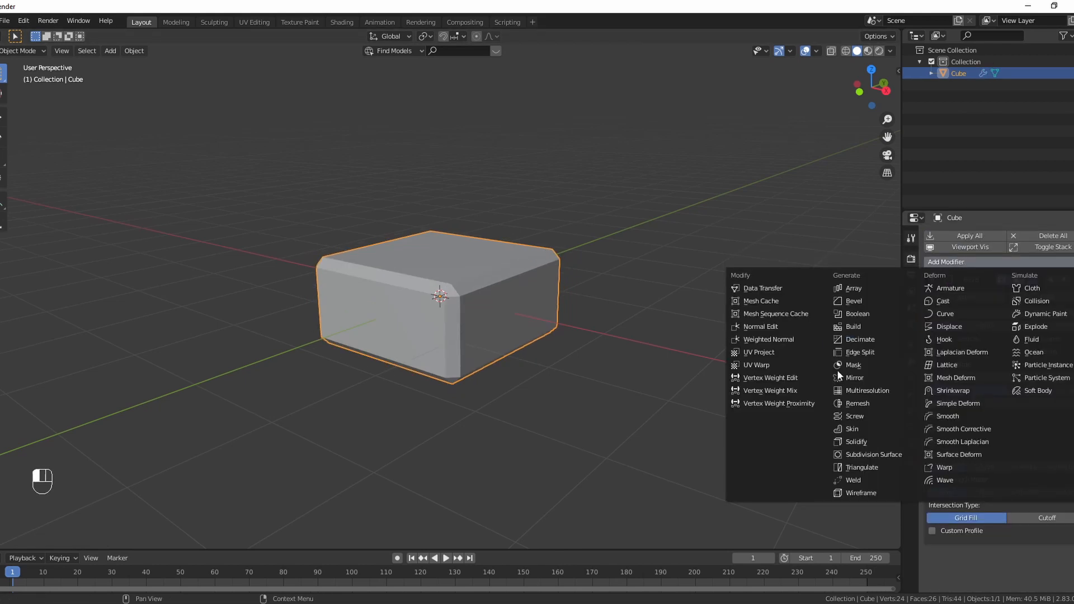
click(871, 455)
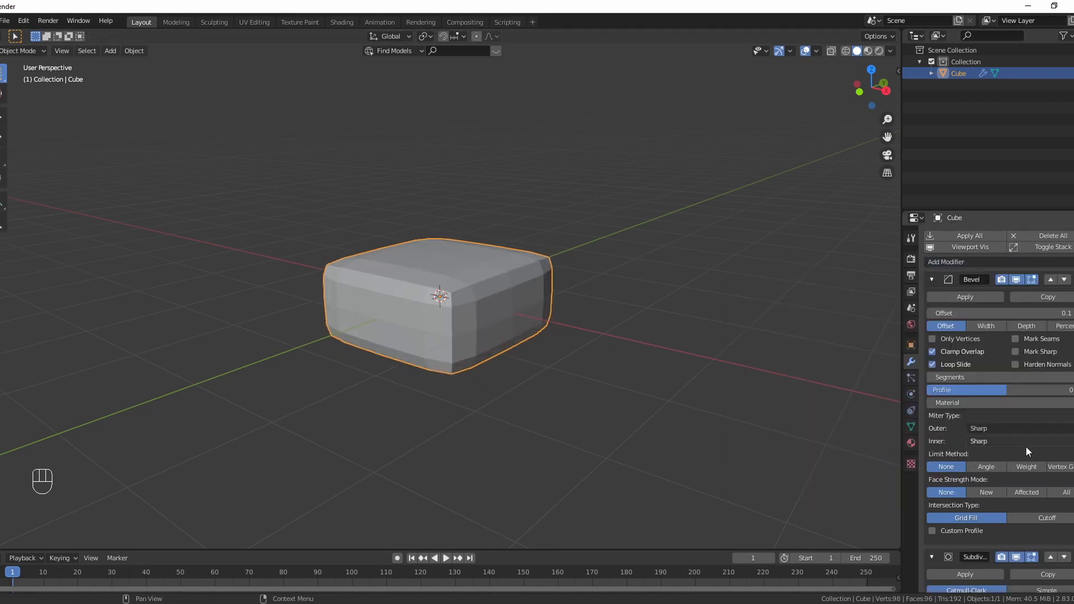
scroll(1026, 448, down, 3)
click(998, 560)
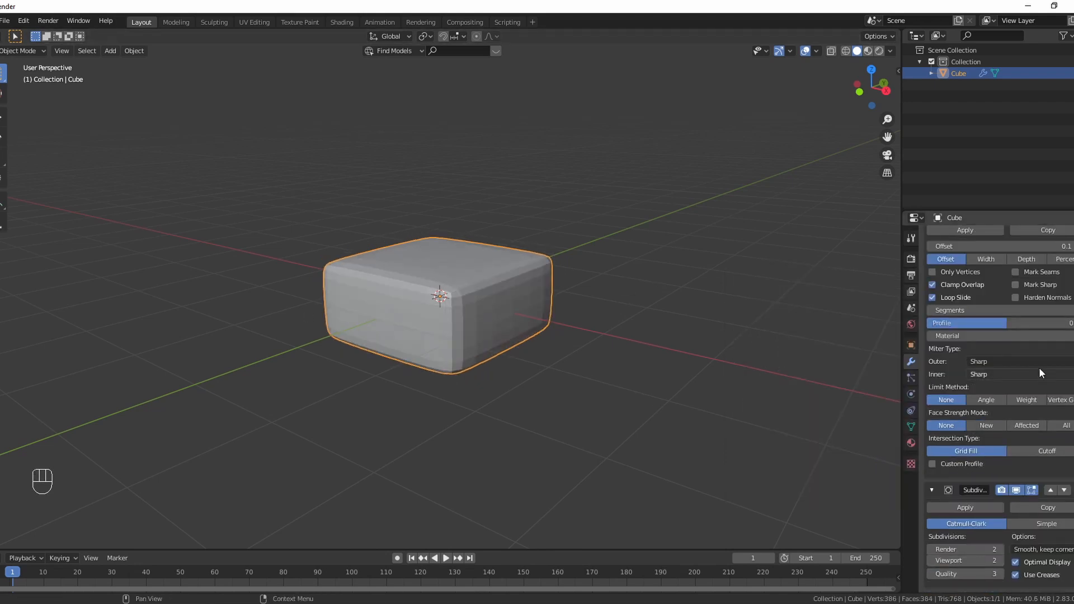
Step: Increase the cube's Bevel offset to about 0.14 m and shade the cube smooth
scroll(1024, 358, up, 3)
mouse_move(1001, 312)
shift+mouse_down()
mouse_move(945, 312)
mouse_move(990, 313)
shift+mouse_up()
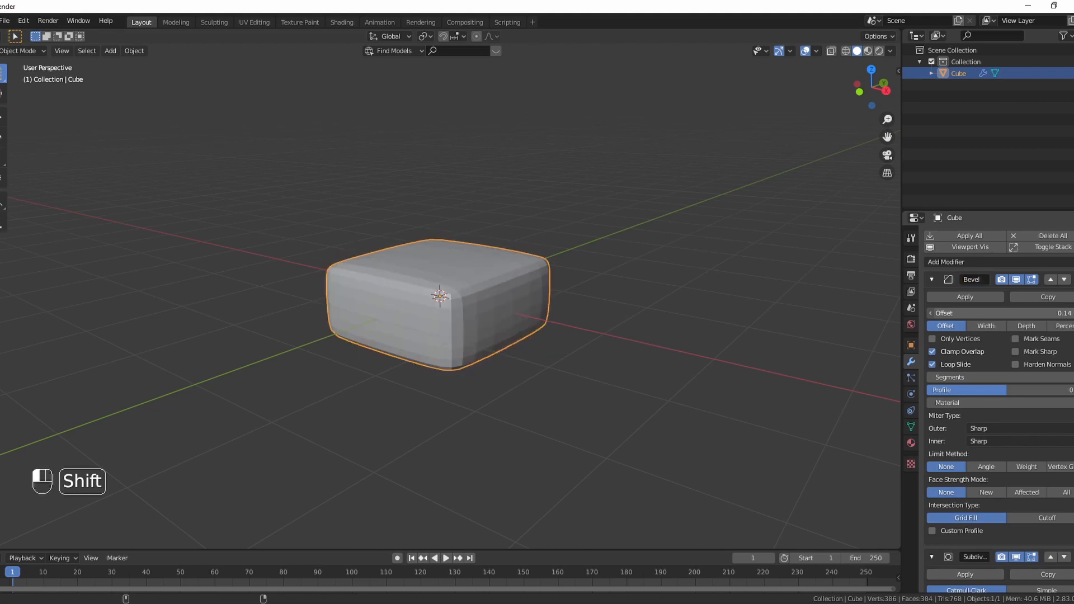
shift+drag(990, 313, 990, 313)
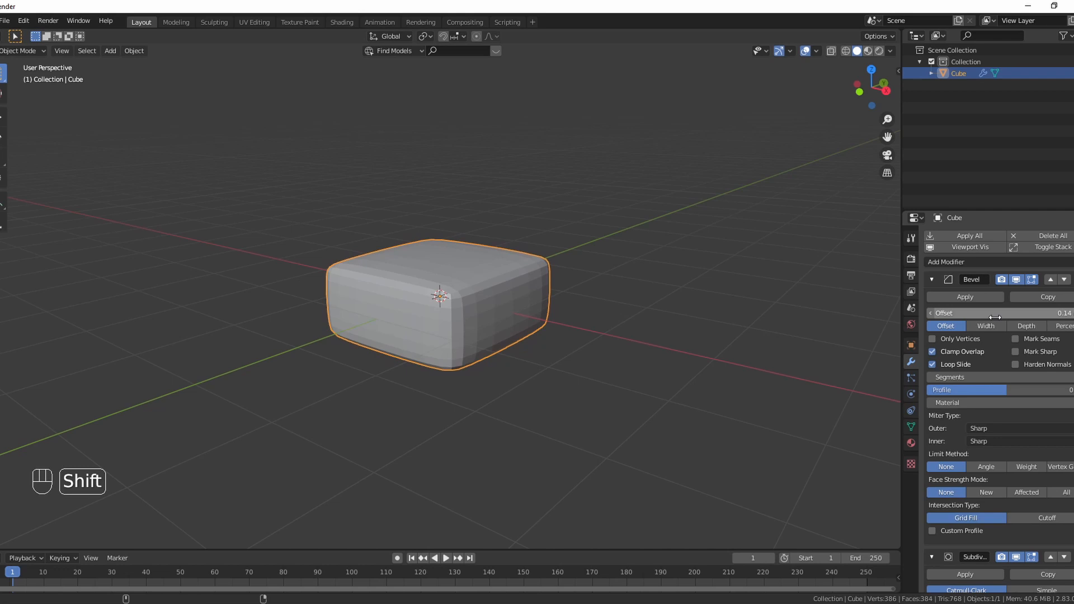
key(w)
click(482, 343)
Step: Set the cube's Bevel modifier to 2 segments with an offset of about 0.194 m
middle_drag(483, 343, 442, 329)
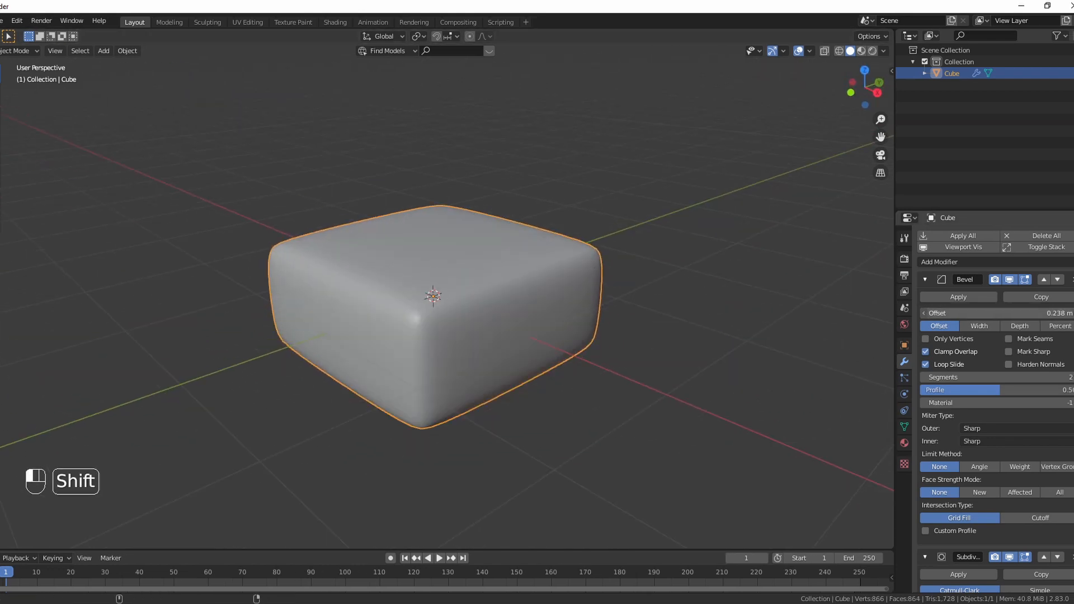
shift+drag(974, 313, 1035, 313)
middle_drag(360, 362, 370, 362)
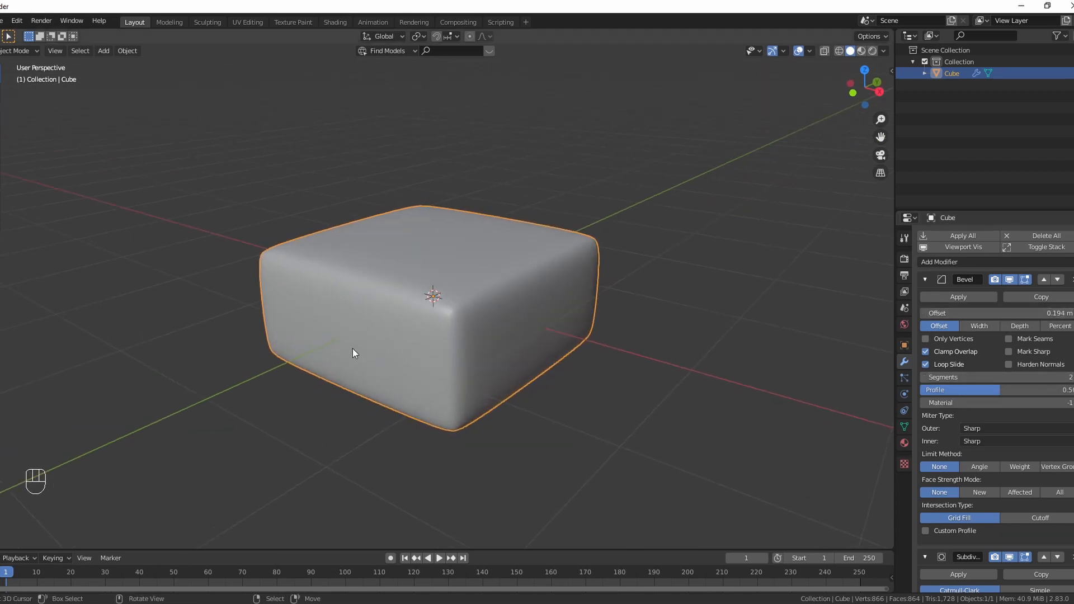
Step: Duplicate the rounded block and place the copy 1 m above it along the Z axis
scroll(342, 346, down, 2)
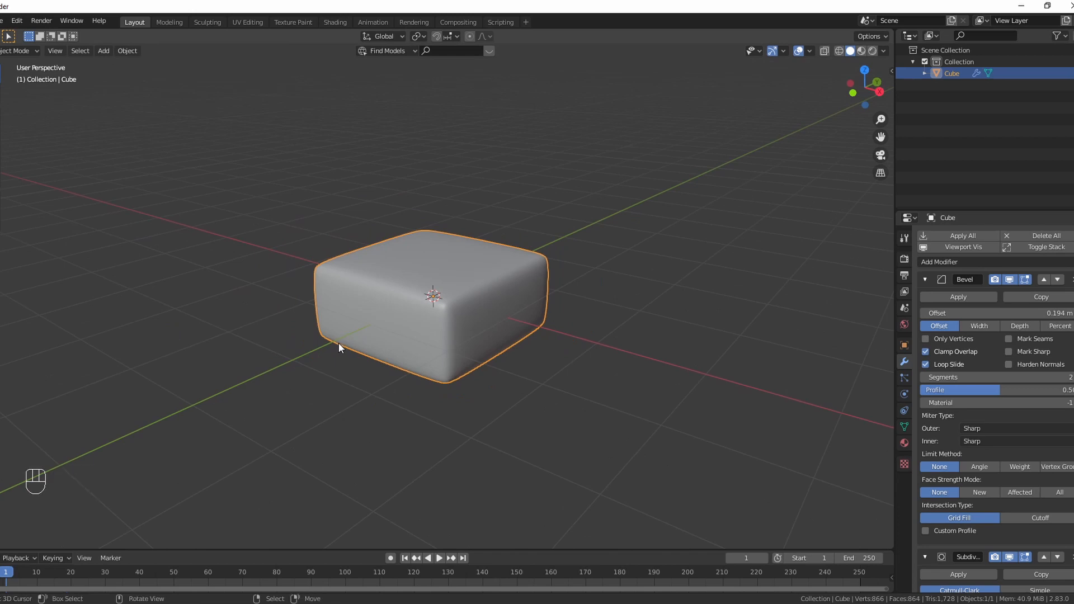
key(shift+d)
key(z)
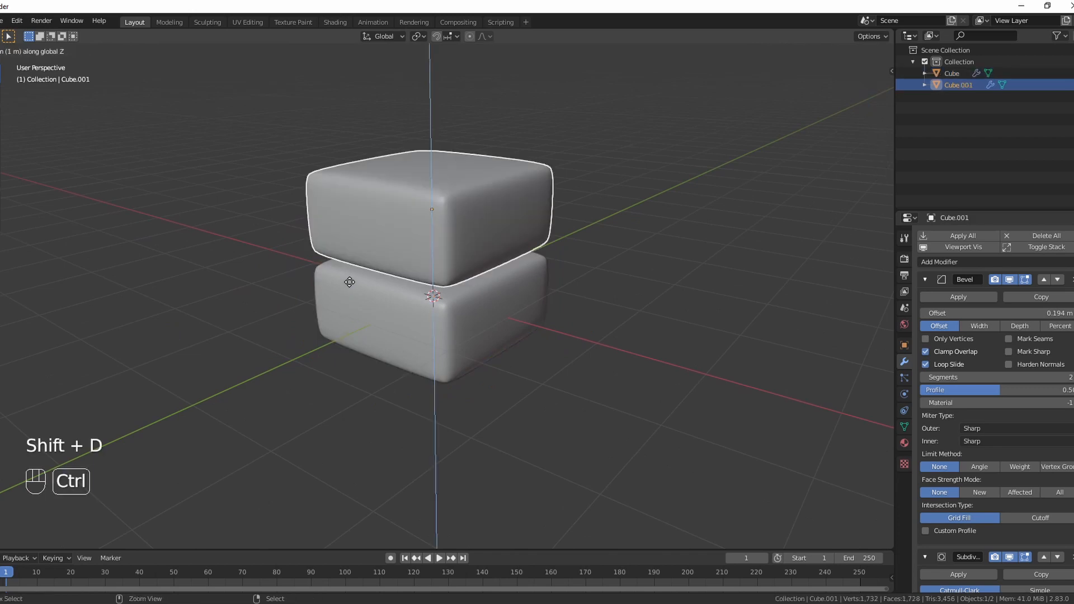
click(350, 282)
Step: Add another cube and, in front view, move it up along Z so it encloses both rounded blocks
middle_drag(351, 279, 453, 276)
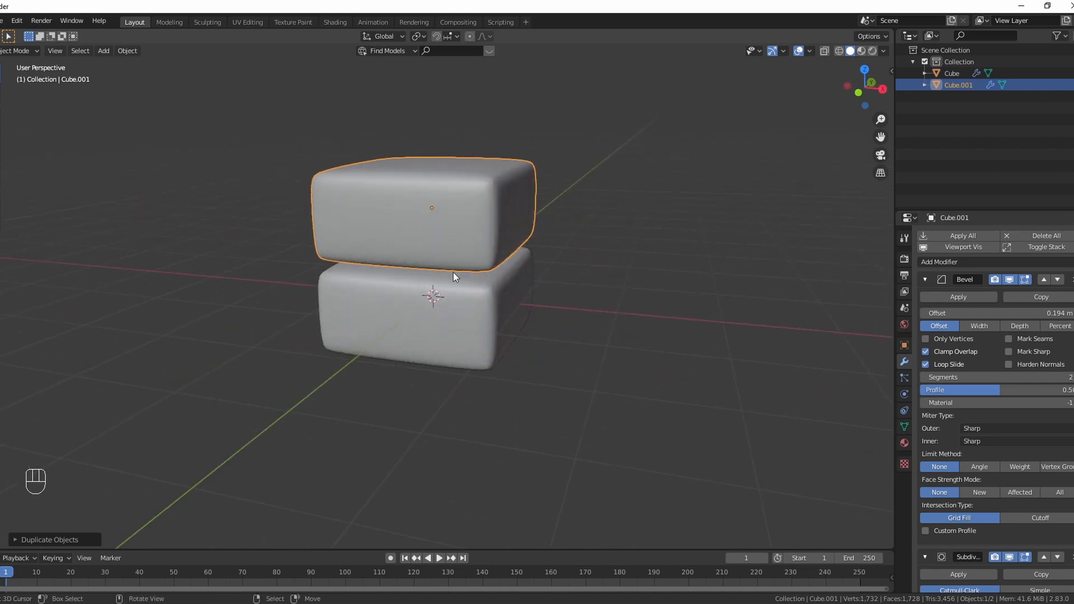
key(KP_1)
scroll(452, 260, up, 3)
middle_drag(498, 239, 482, 269)
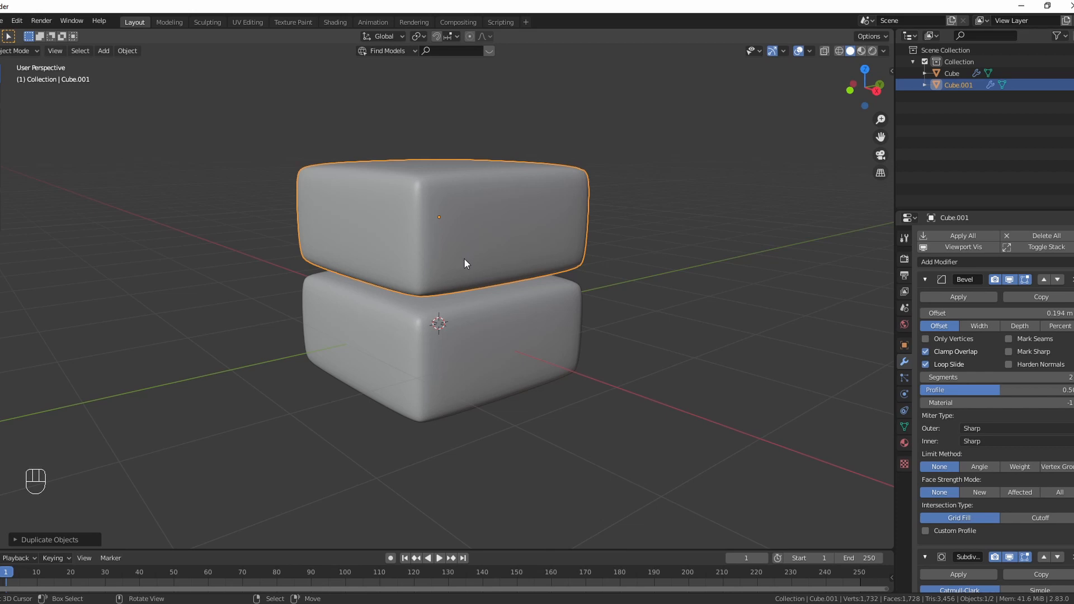
key(shift+a)
mouse_move(469, 271)
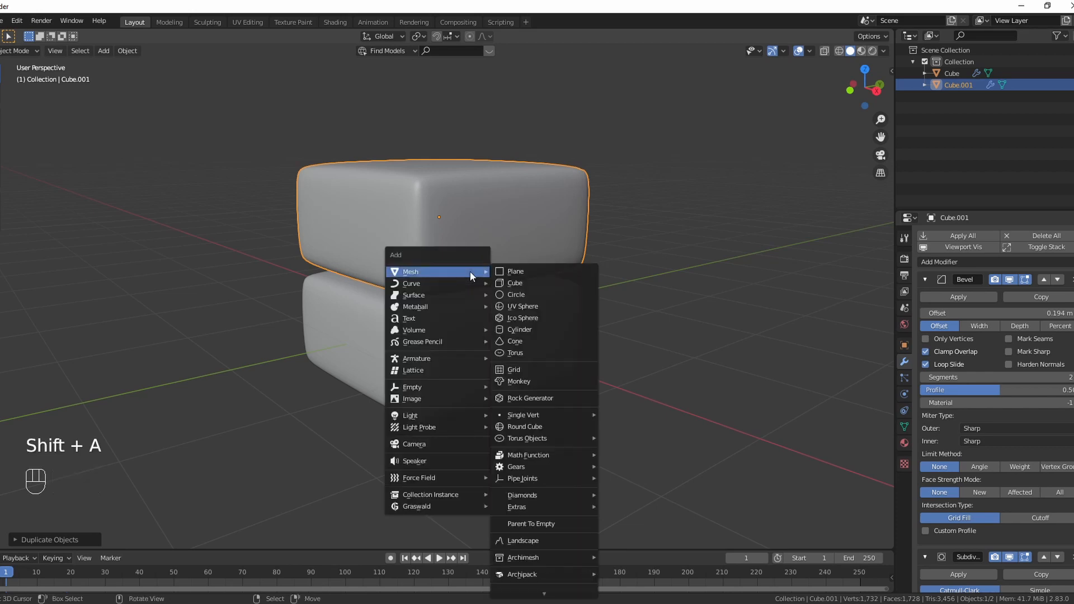
click(505, 285)
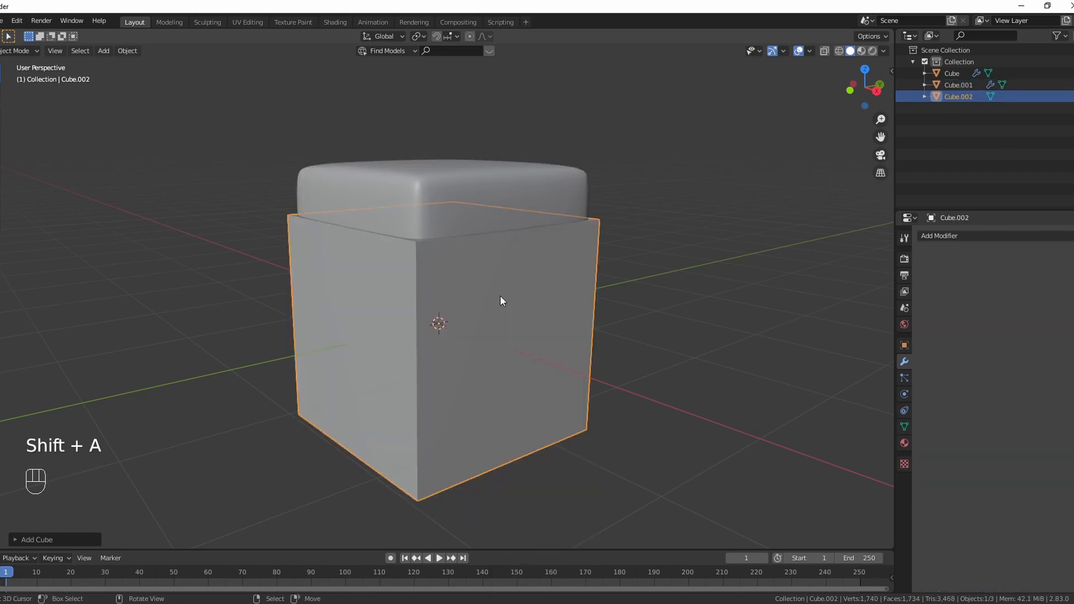
key(KP_1)
key(g)
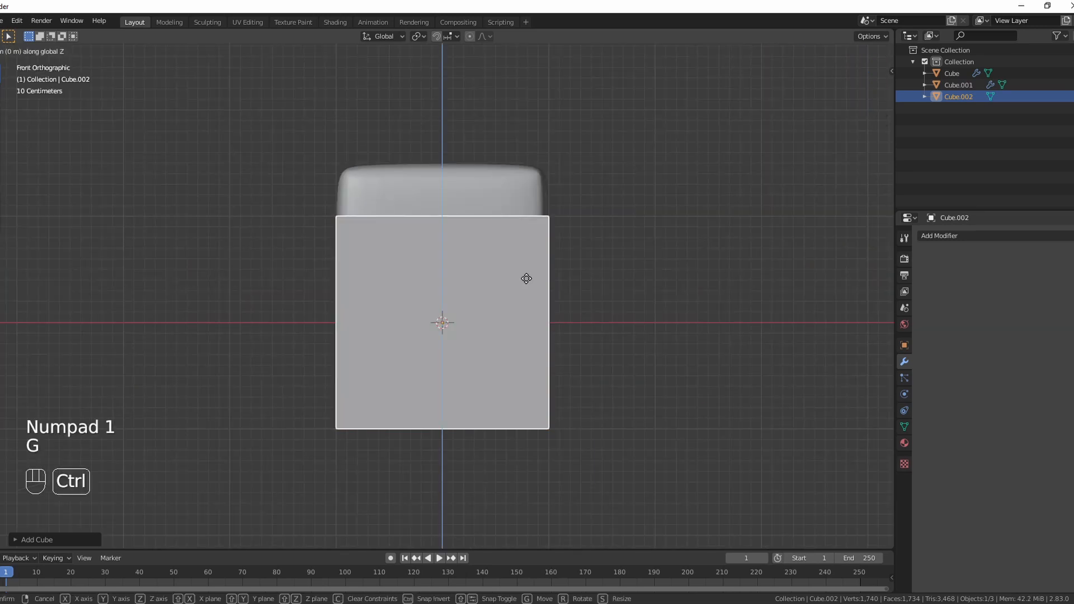
click(553, 230)
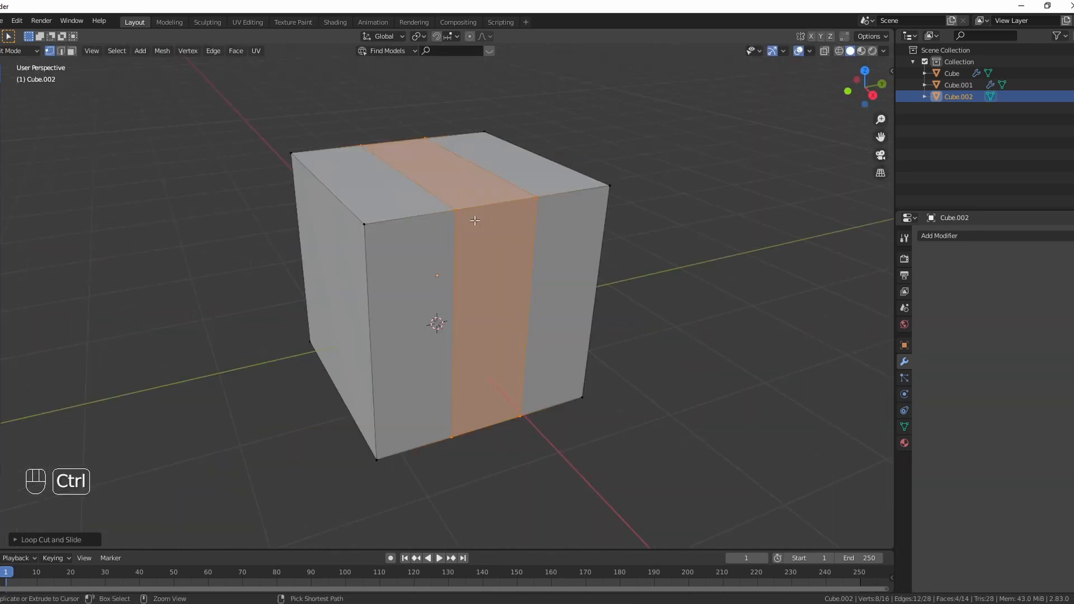
Step: Undo the previous loop cut and add two evenly spaced vertical loop cuts through the new cube without sliding them
key(ctrl+z)
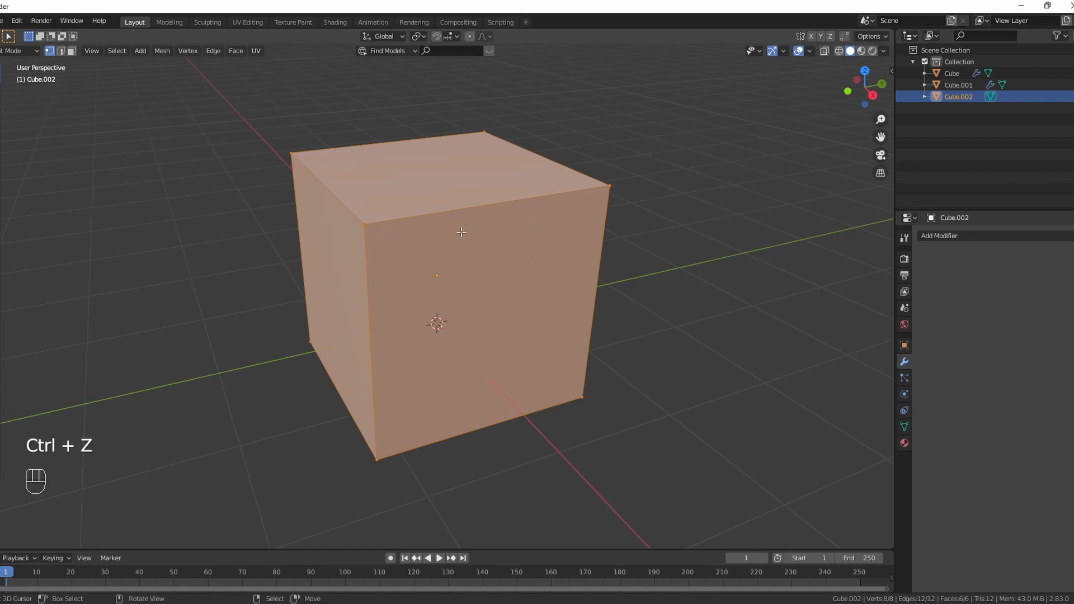
key(ctrl+r)
scroll(453, 233, up, 1)
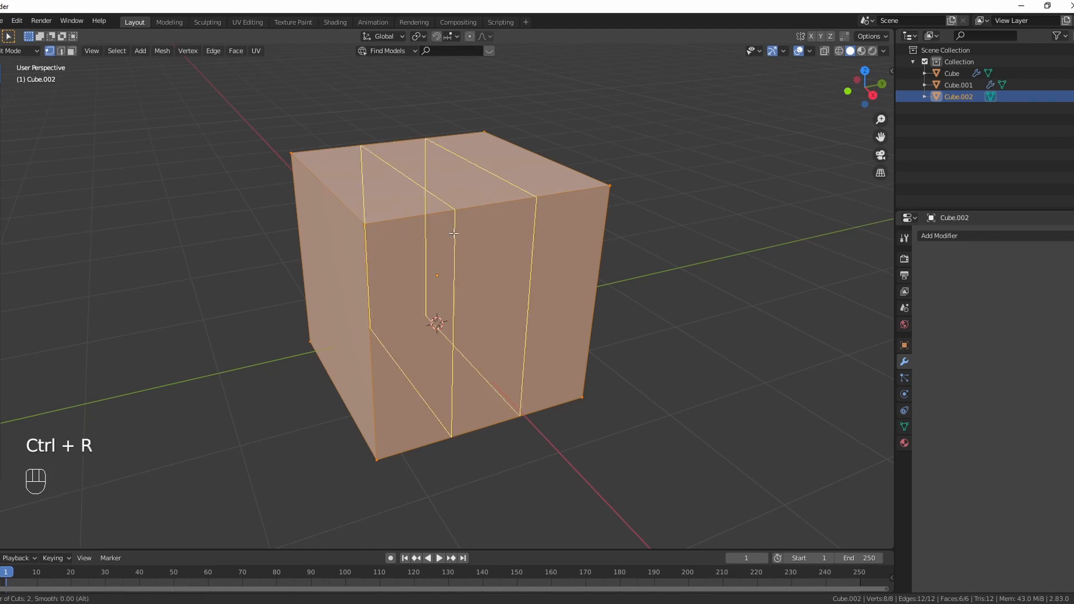
click(454, 233)
right_click(453, 233)
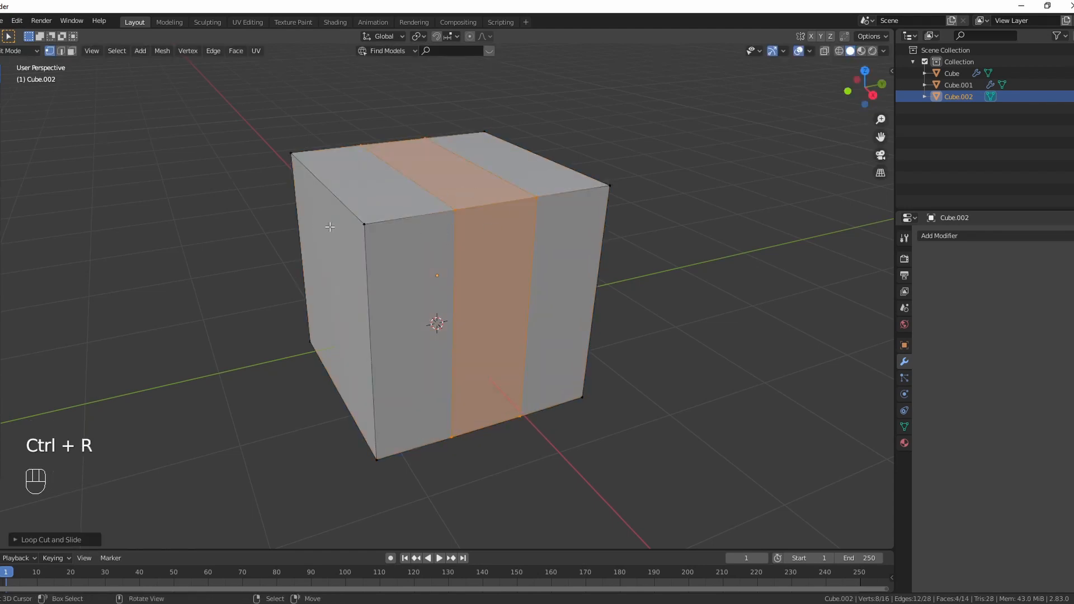
Step: Invert the selection to the cube's outer side vertices, delete them to leave only the middle band, and return to Object Mode
key(ctrl+i)
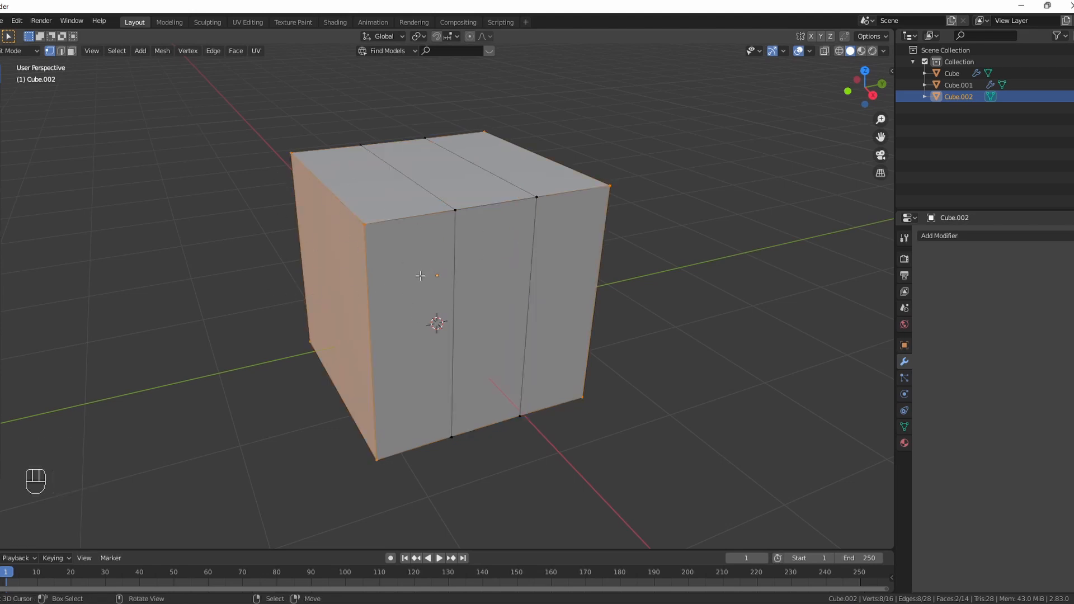
key(x)
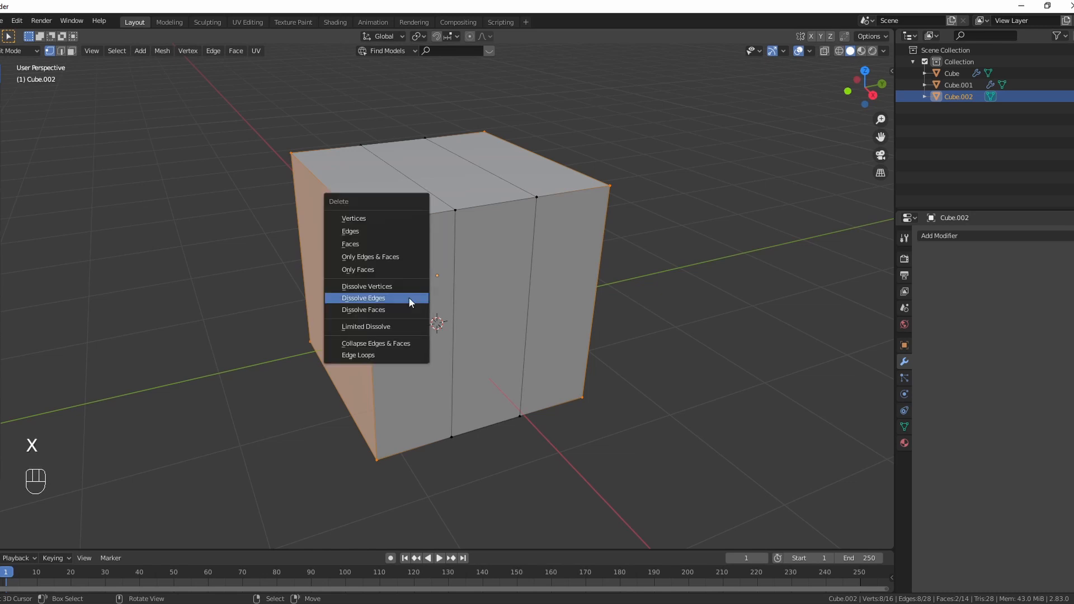
click(411, 220)
middle_drag(662, 296, 487, 169)
key(Tab)
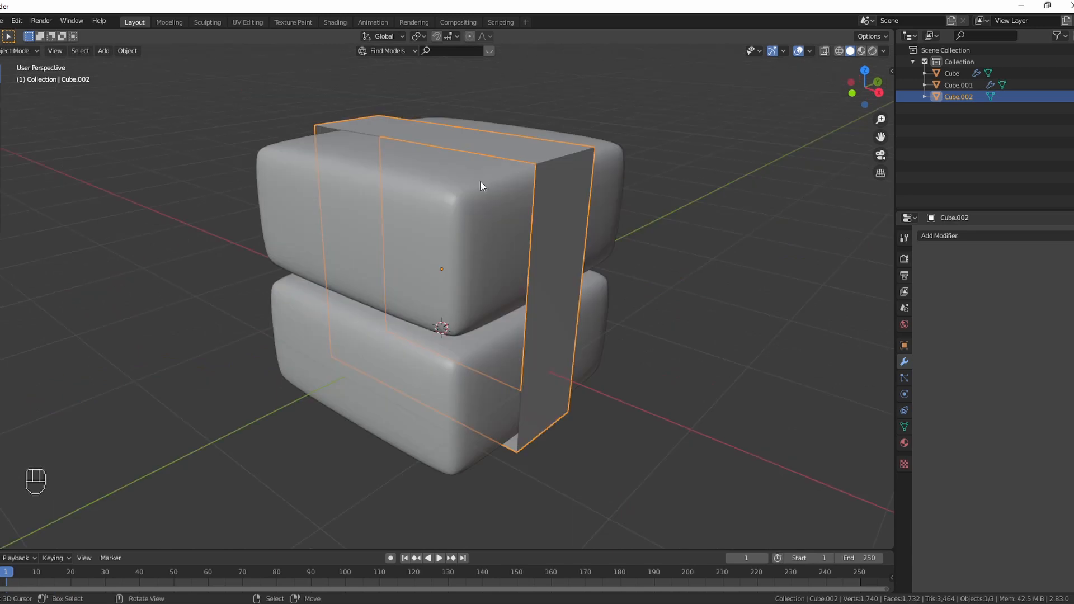
click(476, 185)
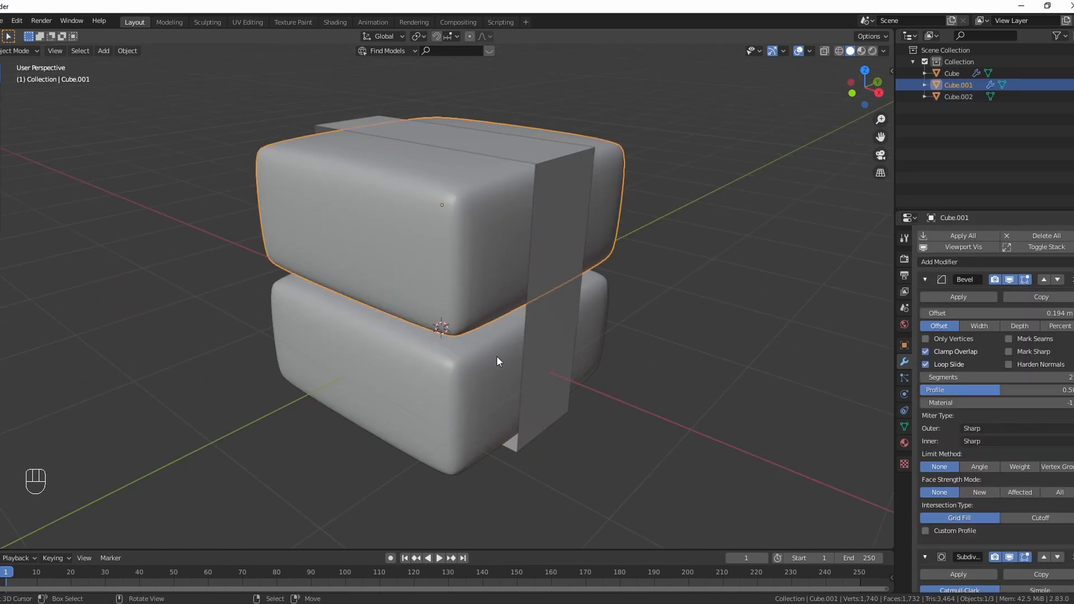
middle_drag(497, 356, 467, 335)
click(445, 343)
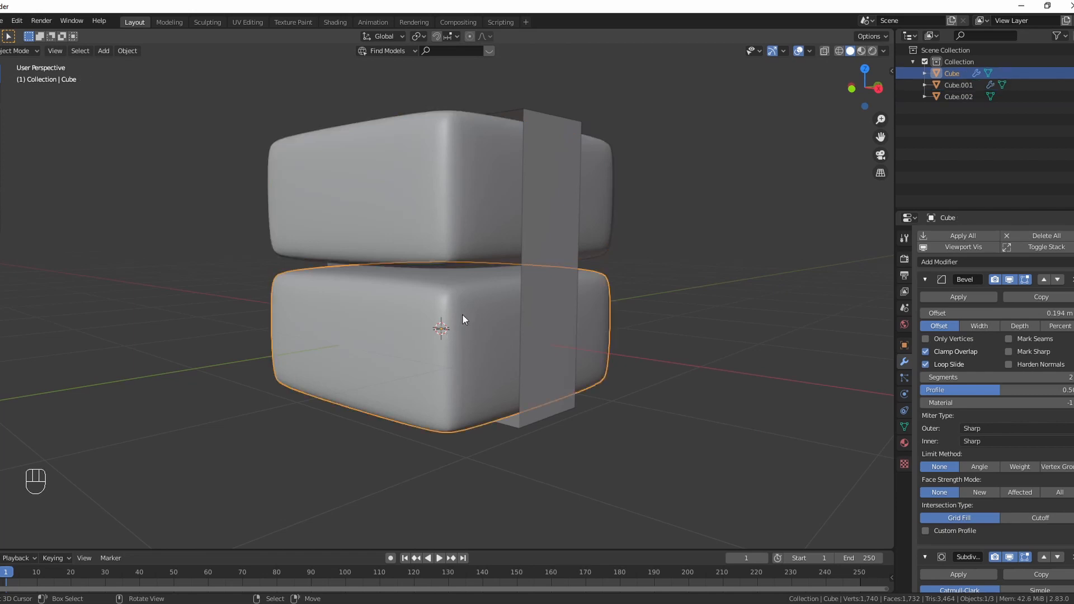
middle_drag(461, 290, 461, 296)
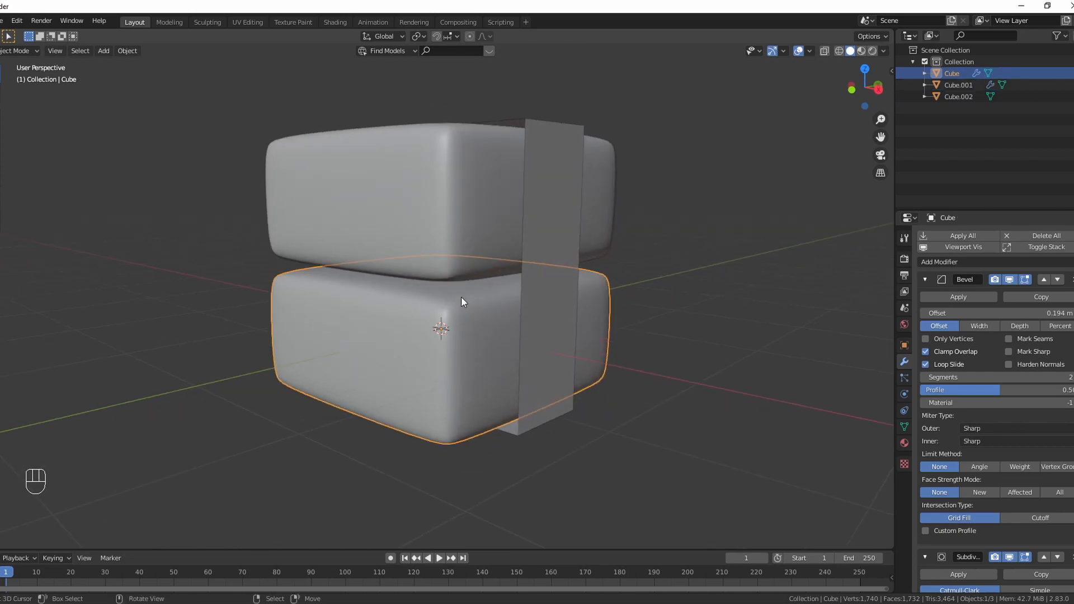
Step: Select the band around the blocks, enable edge selection in Edit Mode, and return to Object Mode
click(539, 267)
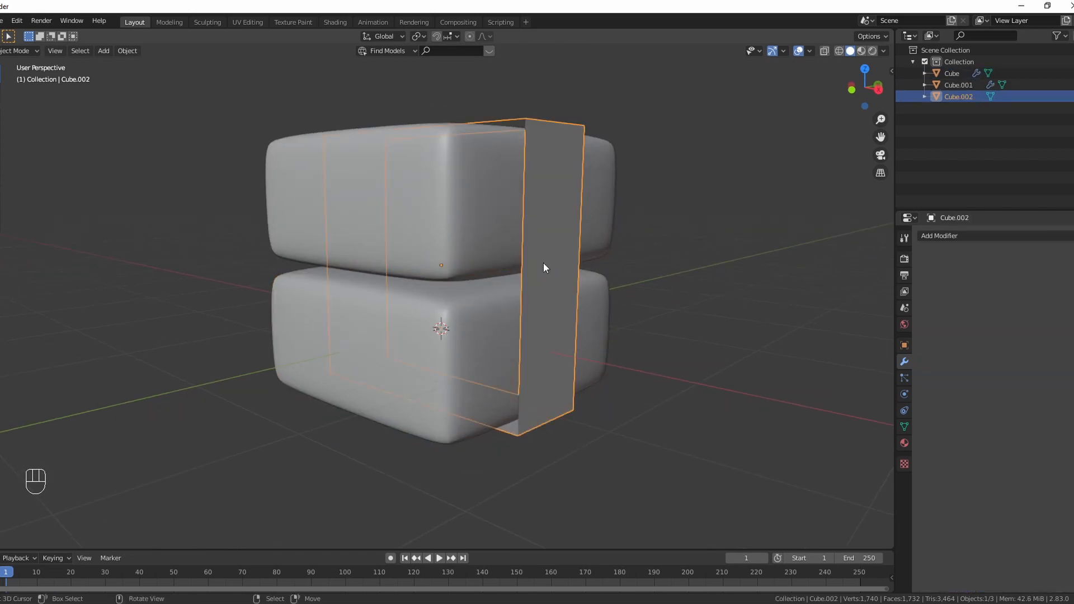
middle_drag(543, 263, 622, 253)
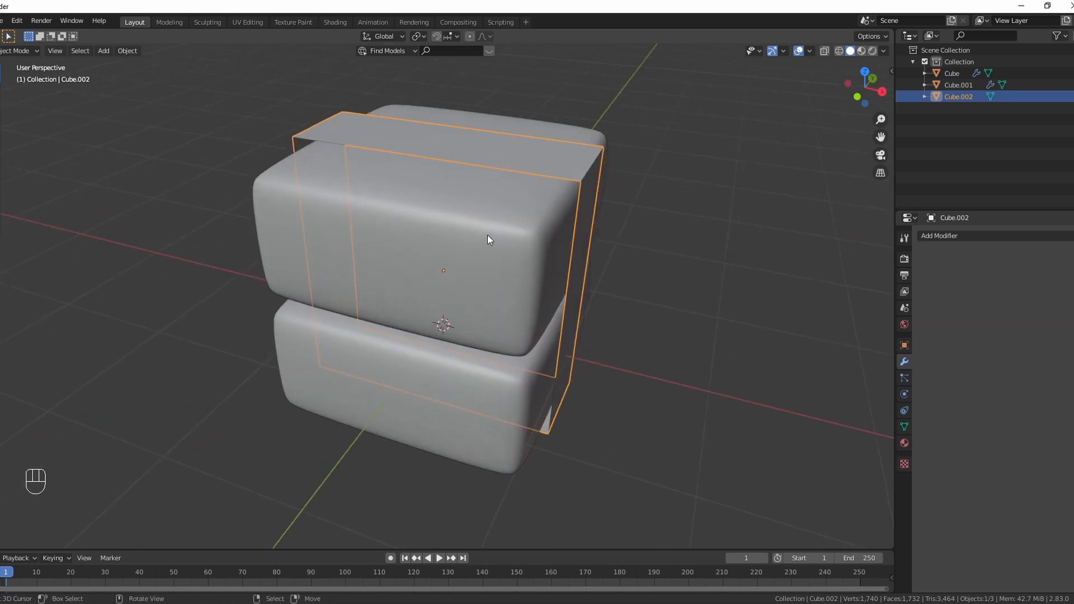
middle_drag(523, 300, 530, 278)
key(Tab)
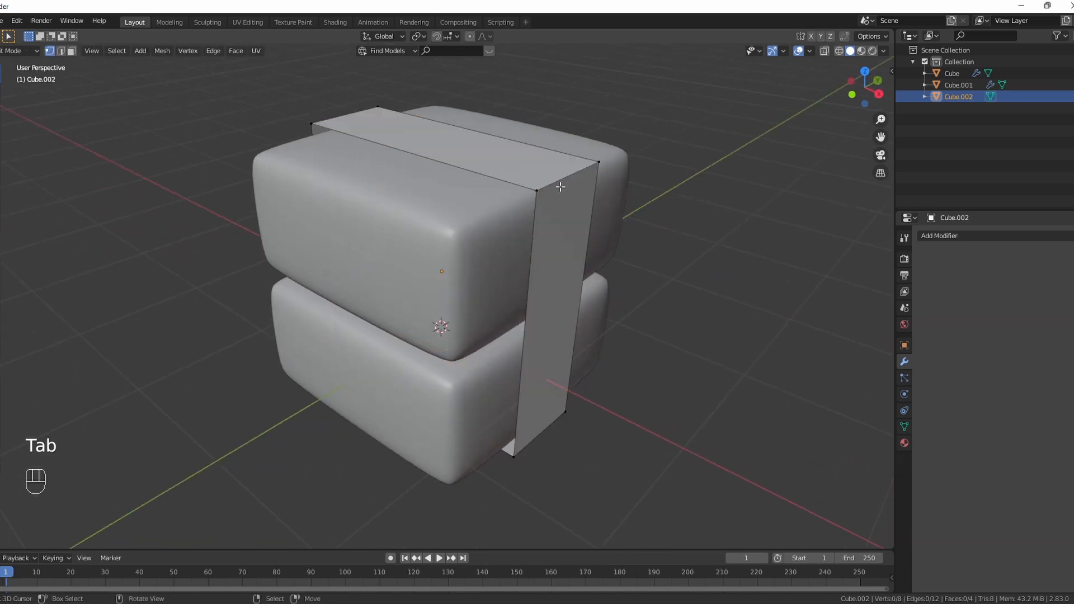
click(61, 51)
key(Tab)
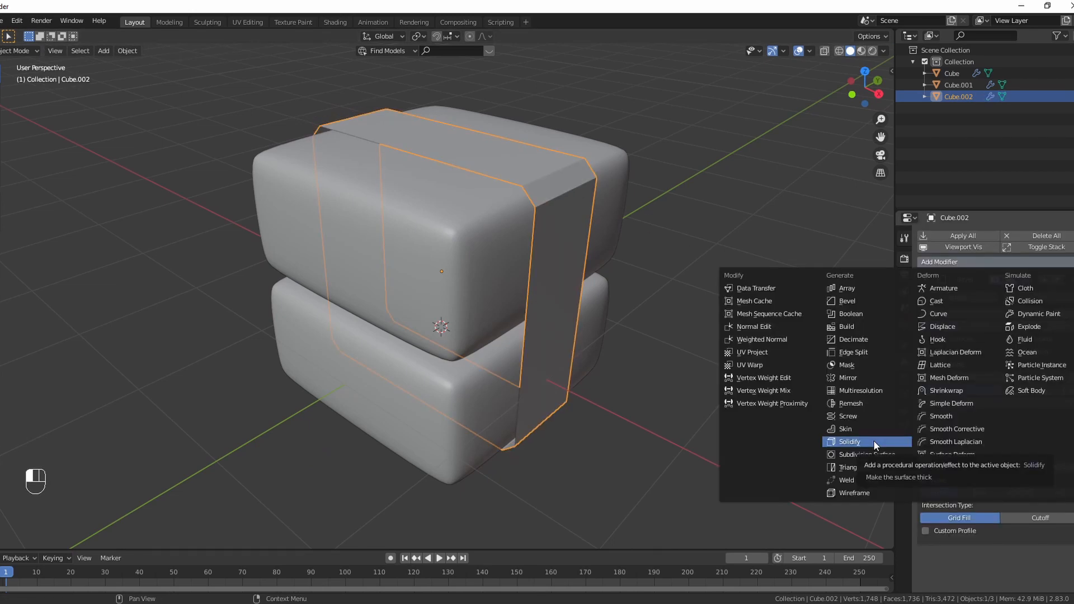
Step: Add Solidify and Subdivision Surface modifiers to the band and raise the subdivision's viewport level
click(874, 440)
click(958, 260)
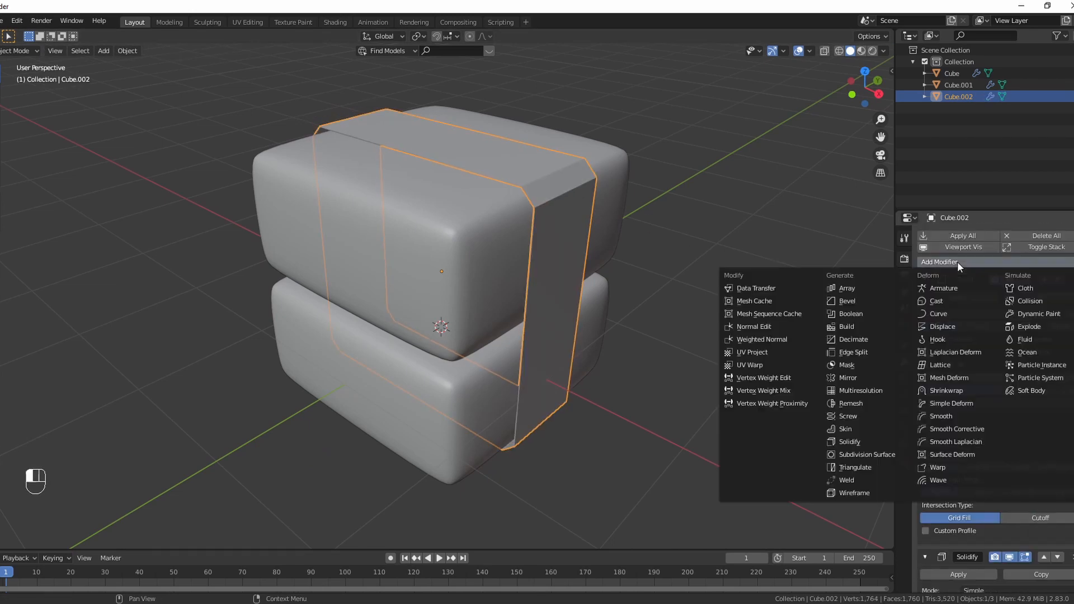
click(867, 454)
scroll(985, 464, down, 10)
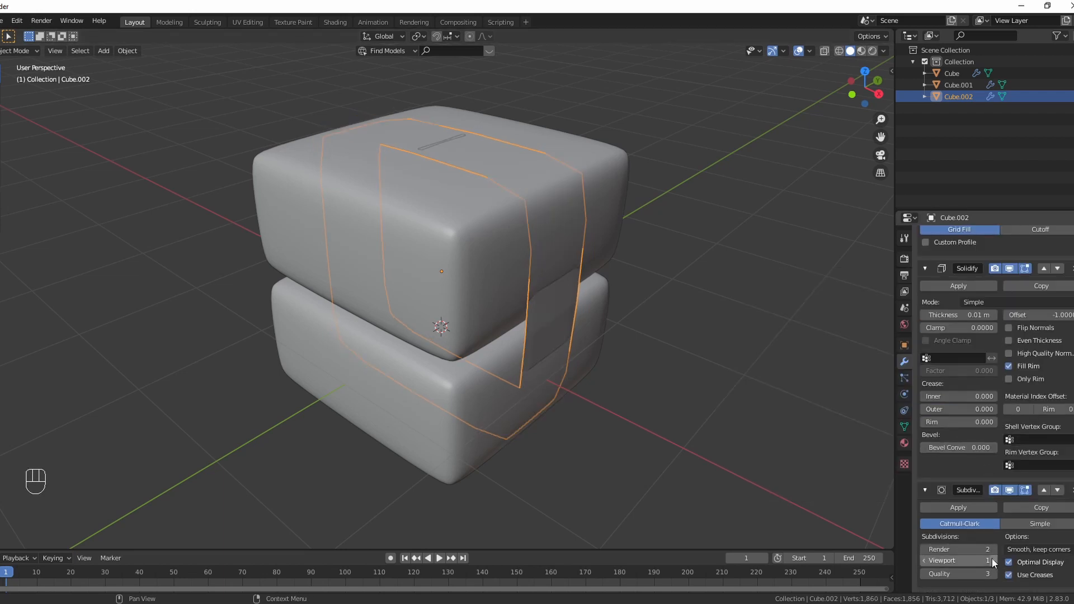
scroll(976, 518, up, 10)
Step: Scale the band up slightly along X and Z, keeping its Y width, so it sits outside both blocks
key(s)
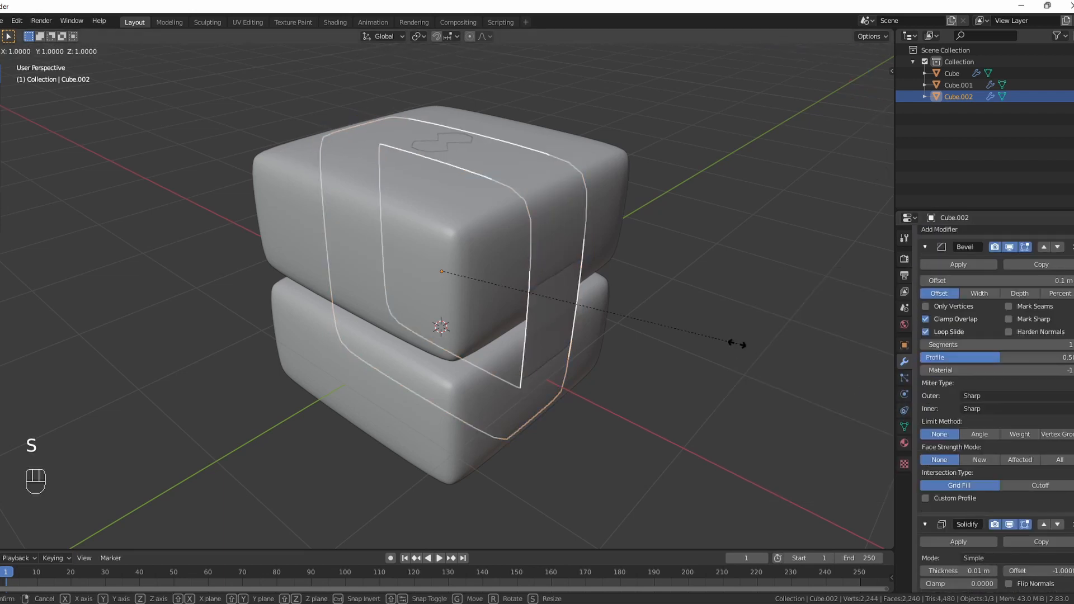
click(737, 347)
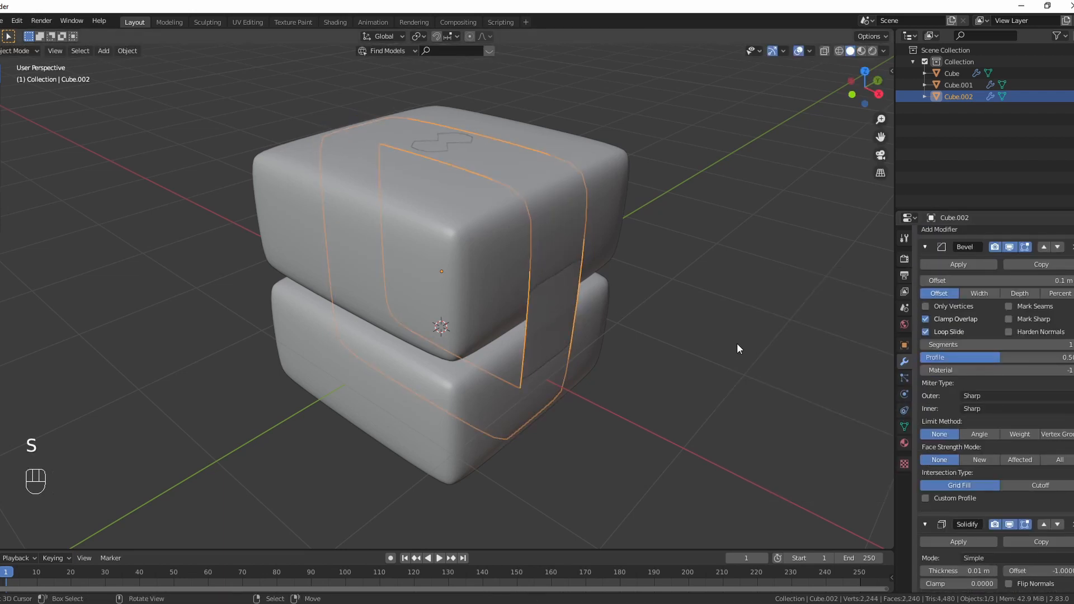
key(s)
key(shift+y)
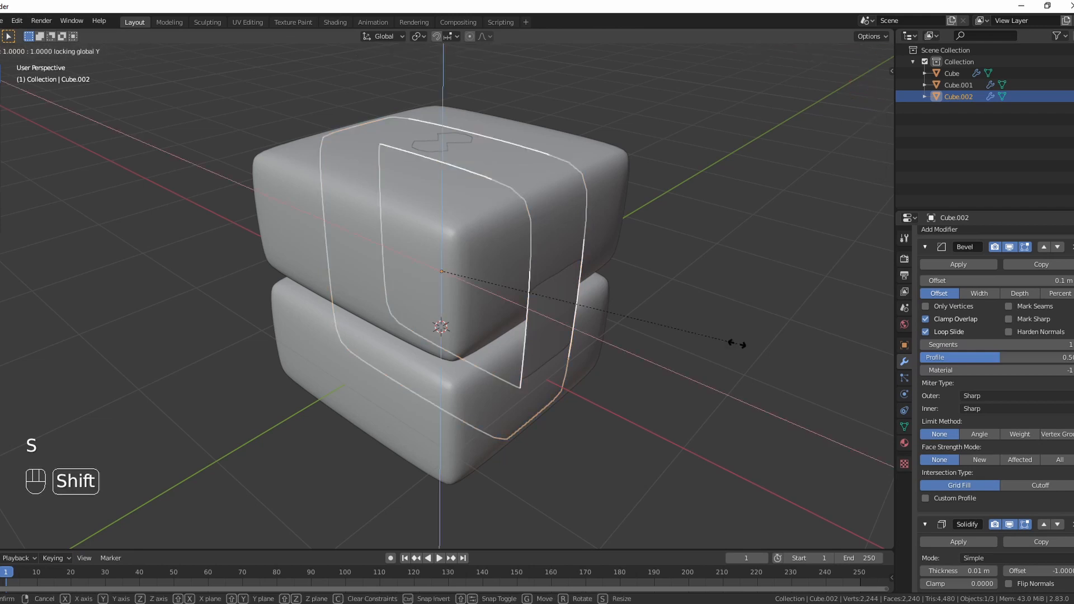
click(812, 352)
middle_drag(813, 353, 683, 343)
scroll(591, 282, up, 3)
shift+middle_drag(601, 292, 586, 356)
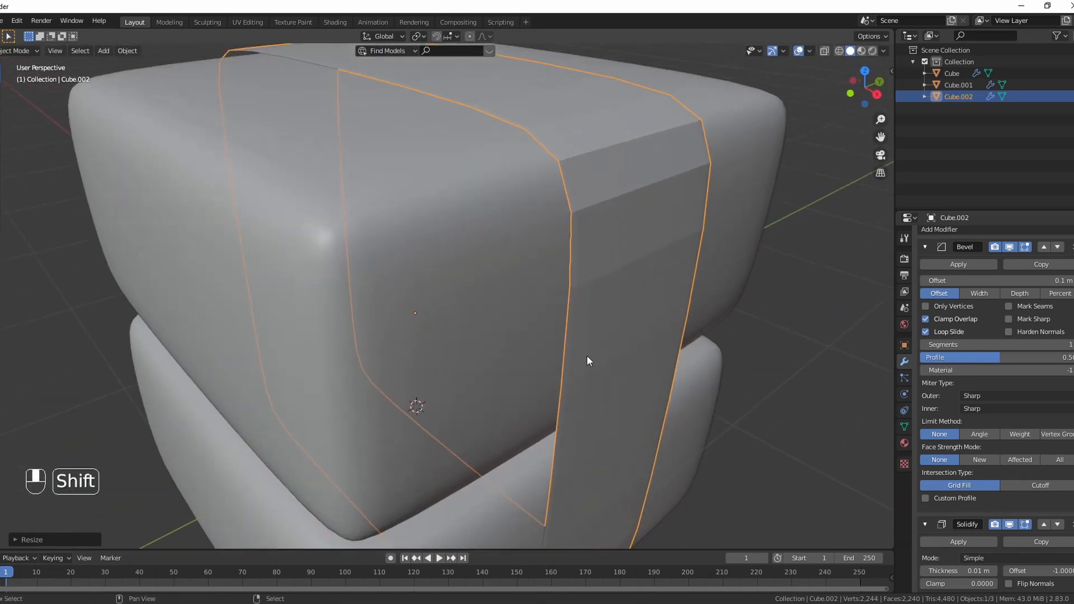
scroll(586, 361, down, 4)
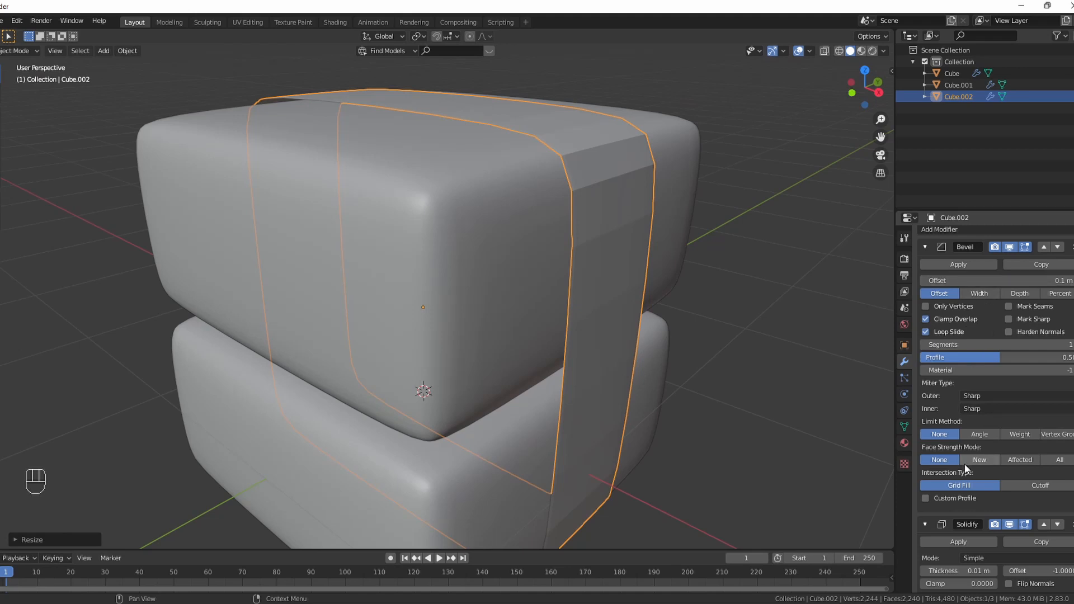
Step: Set the band's Solidify thickness to 0.025 m and shade the band smooth
shift+drag(959, 571, 1052, 571)
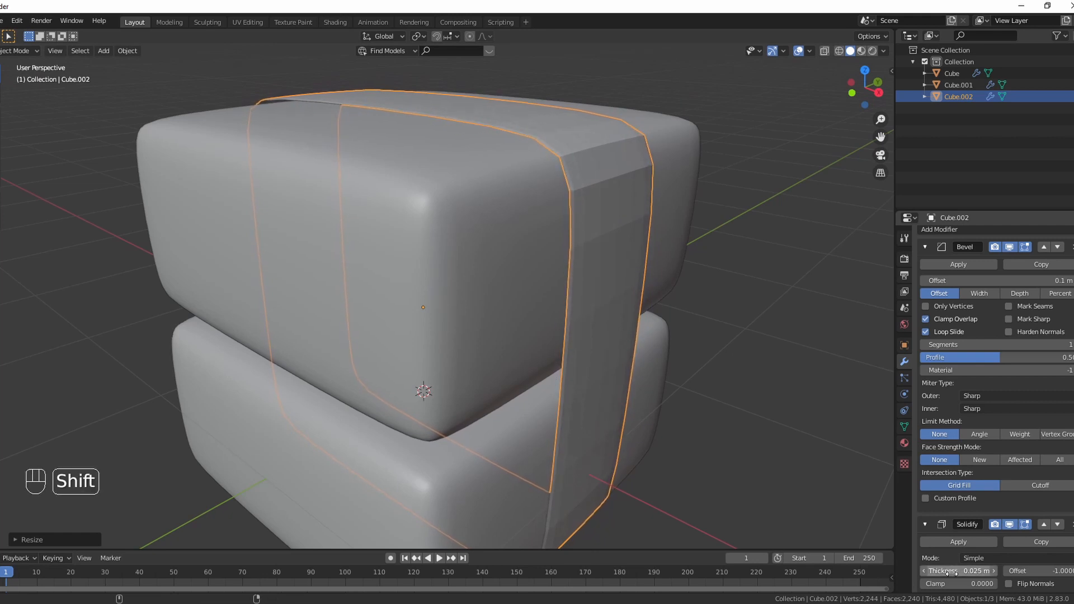
scroll(918, 502, down, 3)
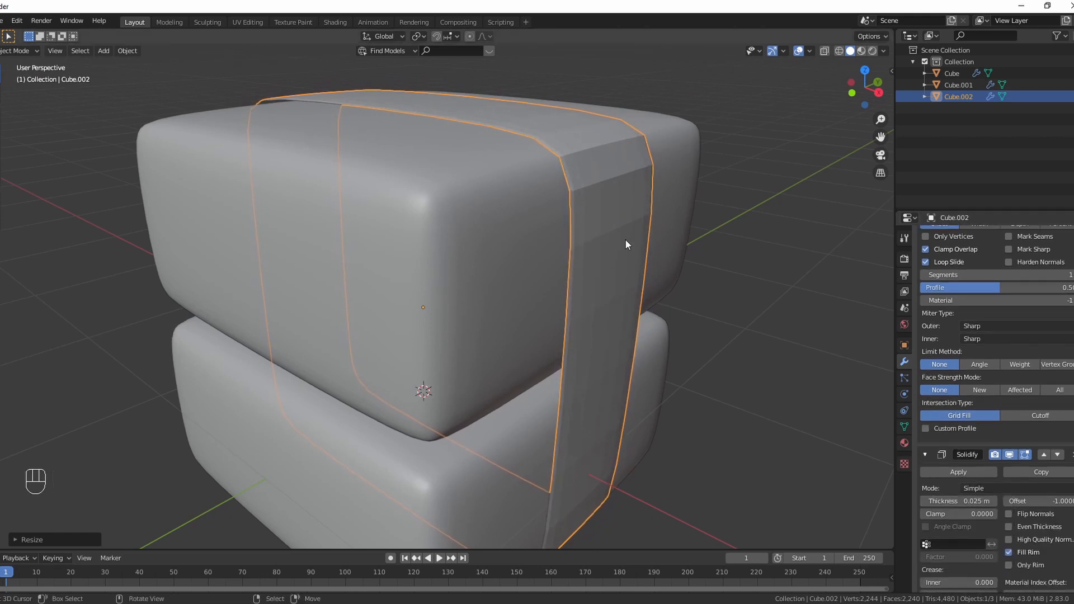
key(w)
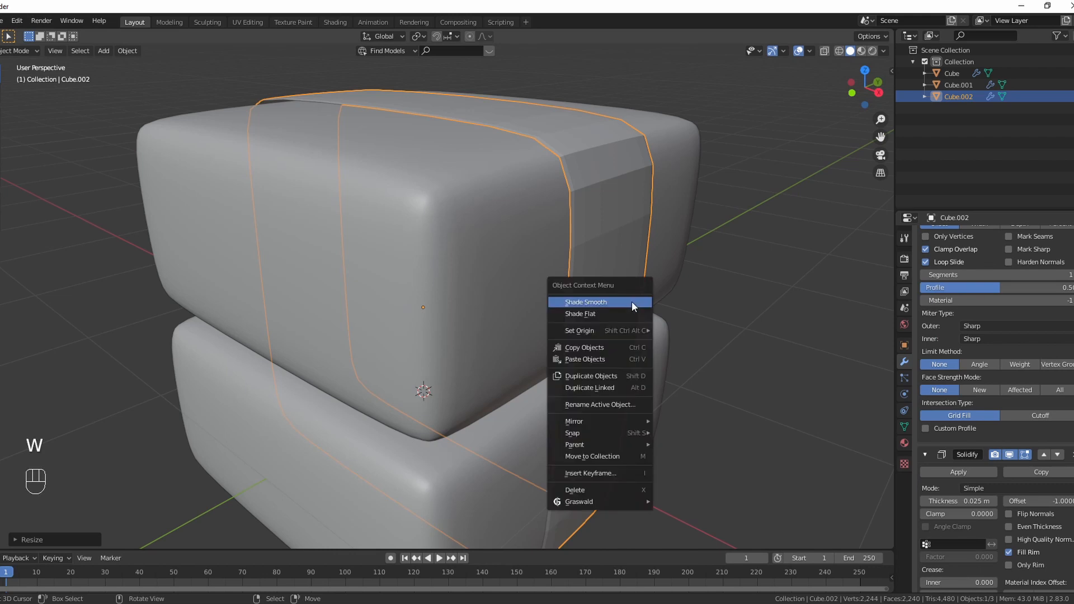
scroll(632, 301, down, 3)
scroll(1027, 425, down, 6)
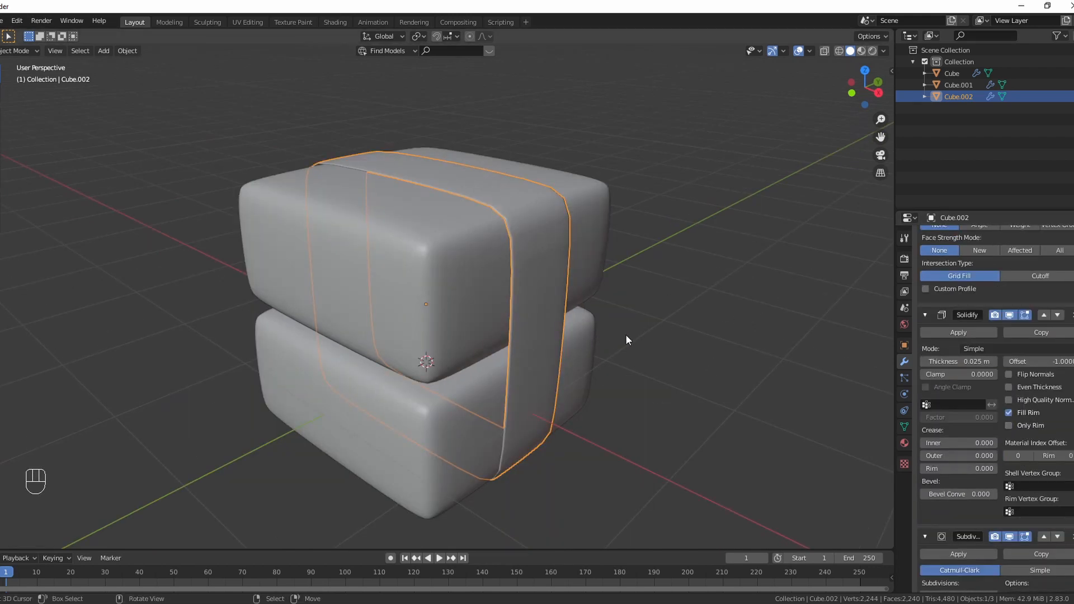
Step: Set the band's Subdivision Surface levels to 3 for both viewport and render
scroll(1018, 461, down, 2)
click(994, 560)
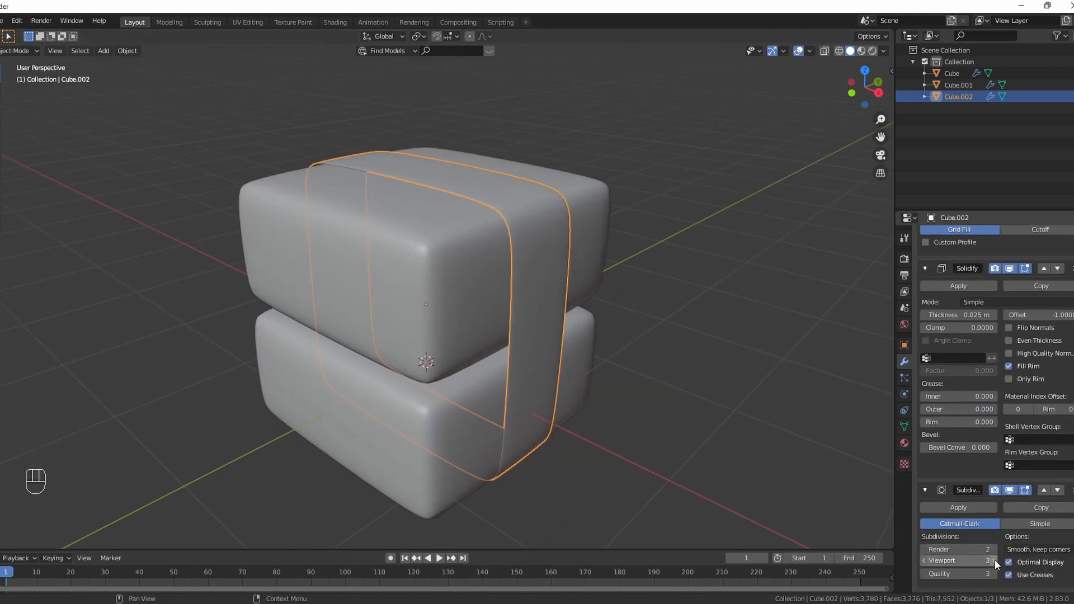
click(995, 550)
middle_drag(719, 342, 727, 305)
shift+middle_drag(654, 203, 569, 288)
scroll(569, 288, up, 4)
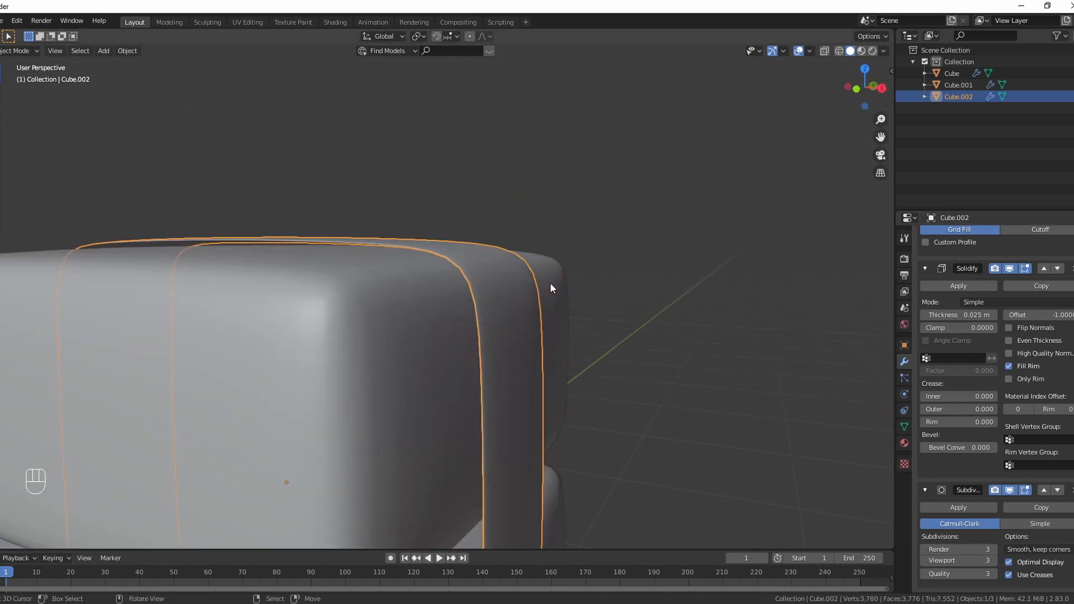
scroll(567, 279, down, 6)
middle_drag(470, 384, 579, 275)
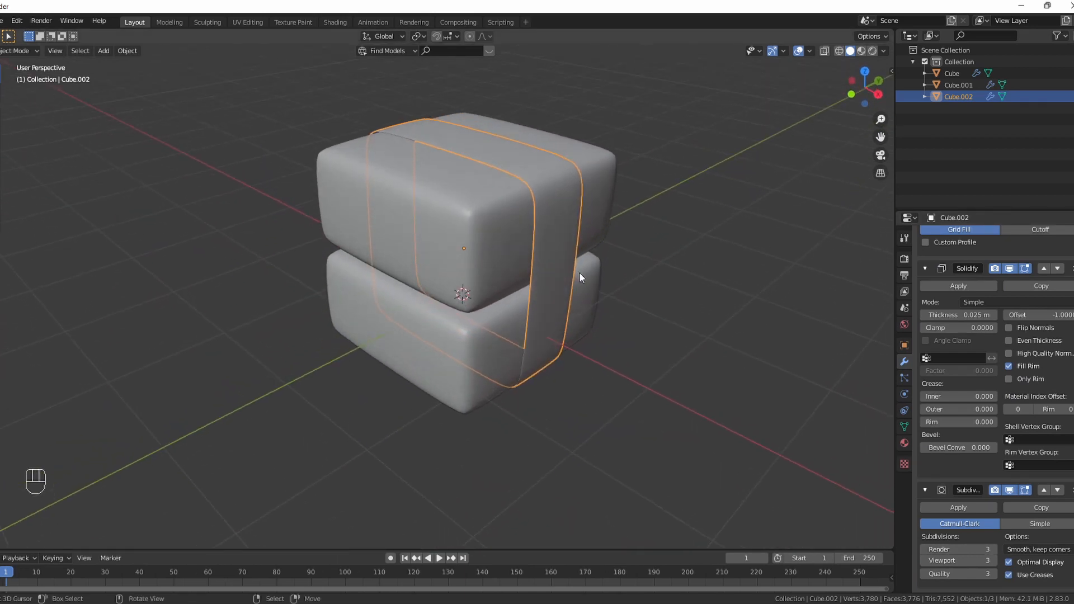
Step: Add a new cube and flatten it along Z into a thin slab
scroll(579, 272, down, 3)
middle_drag(524, 361, 535, 261)
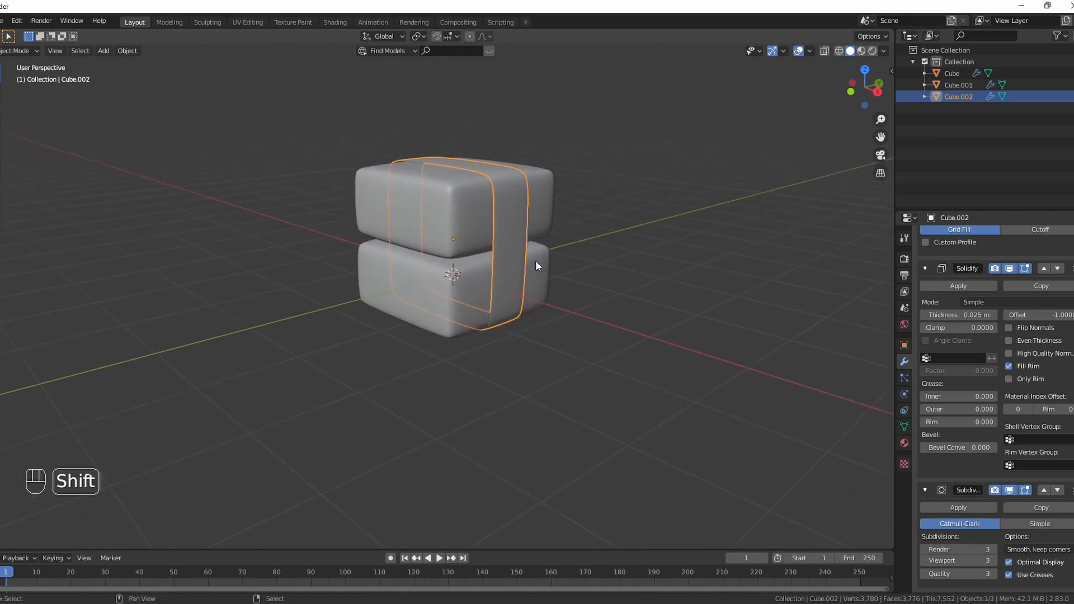
key(shift+a)
mouse_move(535, 260)
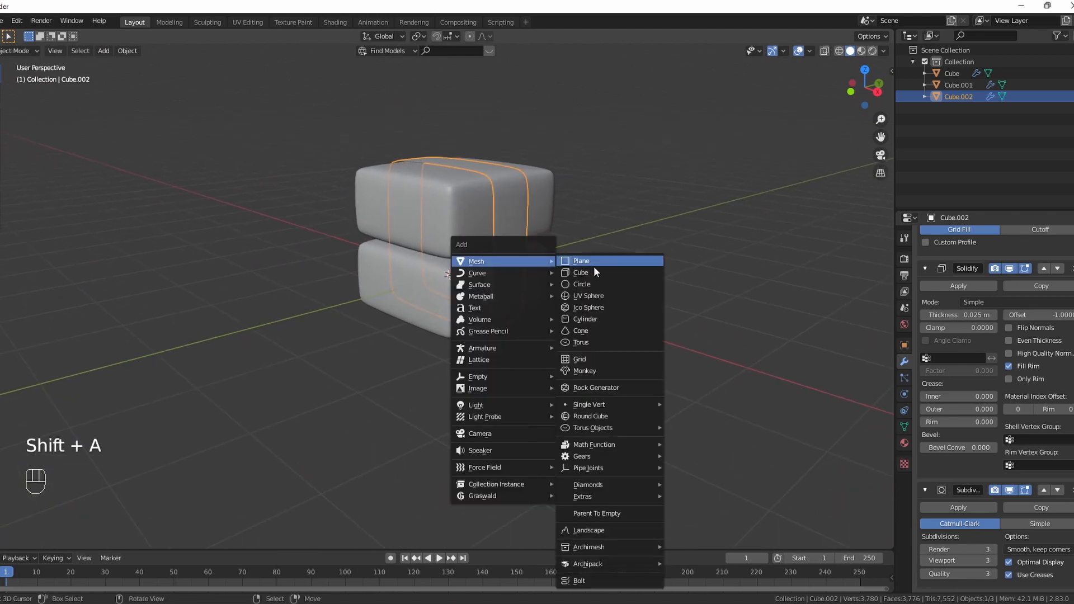
click(592, 273)
key(s)
key(z)
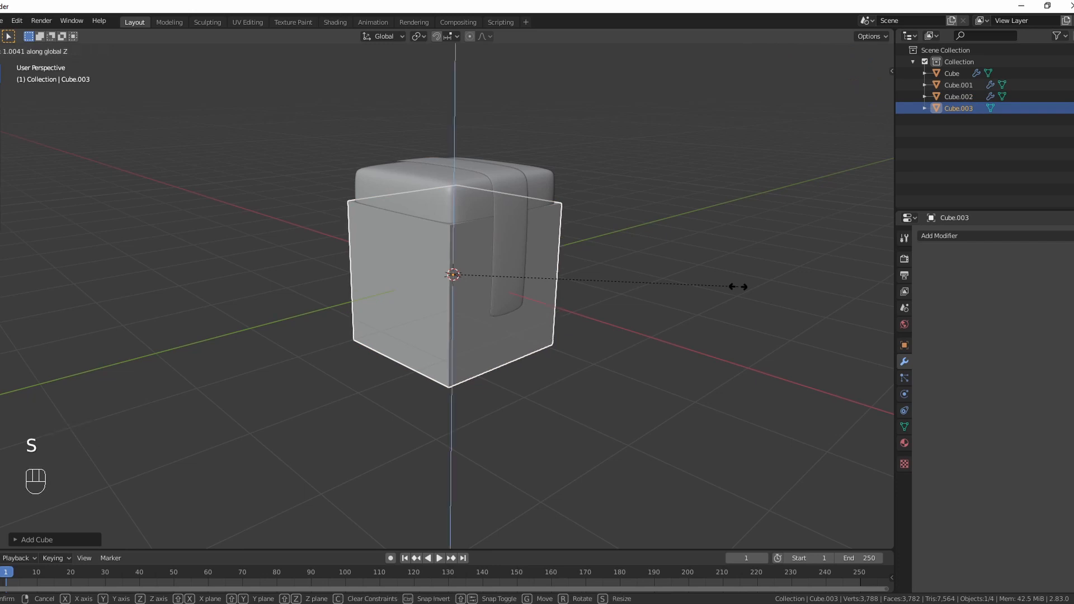
click(505, 276)
Step: Scale the slab outward along X and Y without changing its height, making it a wide base
key(s)
key(shift+z)
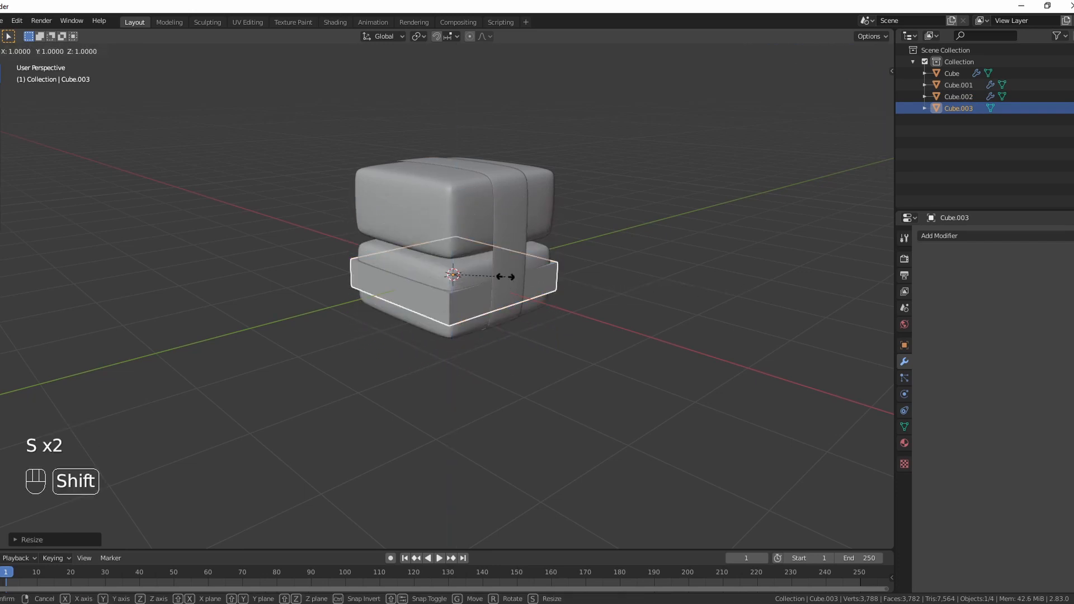
right_click(536, 274)
key(s)
key(shift)
key(shift+z)
key(ctrl)
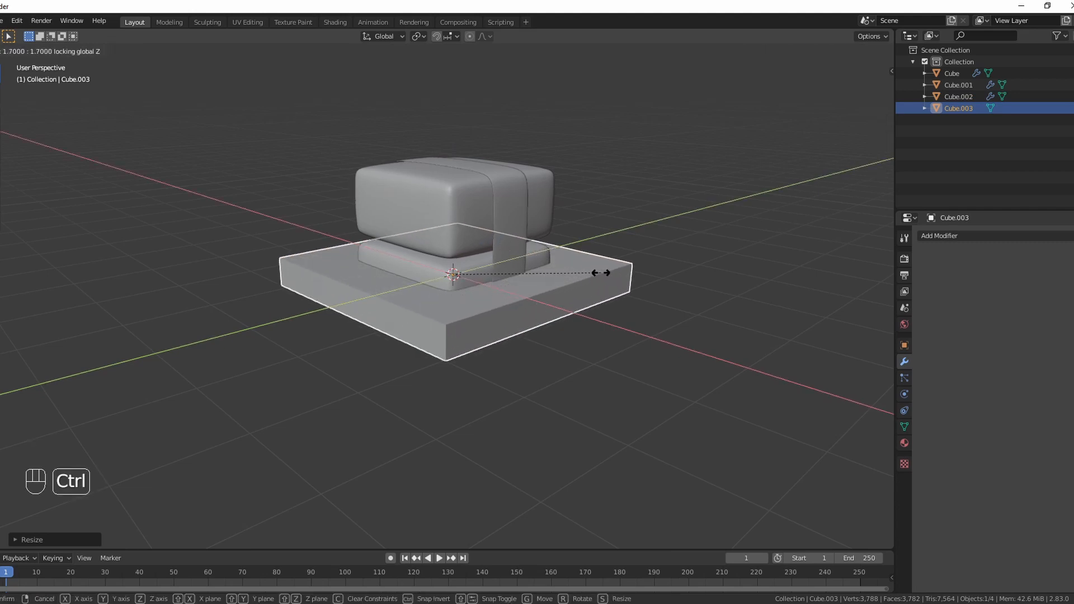
click(611, 278)
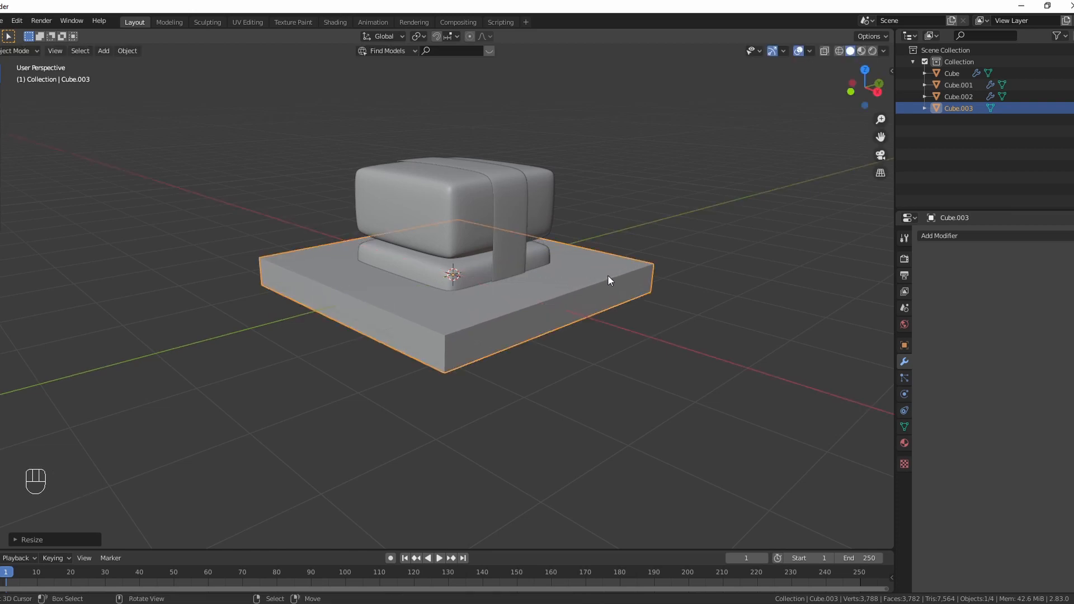
Step: In front view, move the slab down along Z by about 0.7 m so it sits just beneath the wrapped blocks
key(KP_1)
scroll(532, 246, up, 2)
key(g)
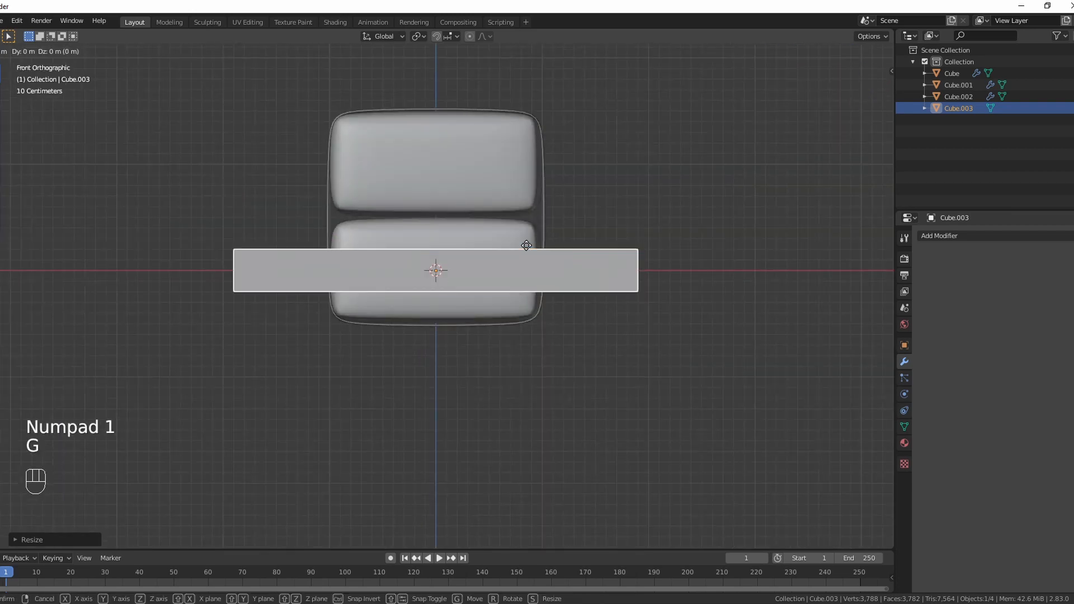
key(z)
key(ctrl)
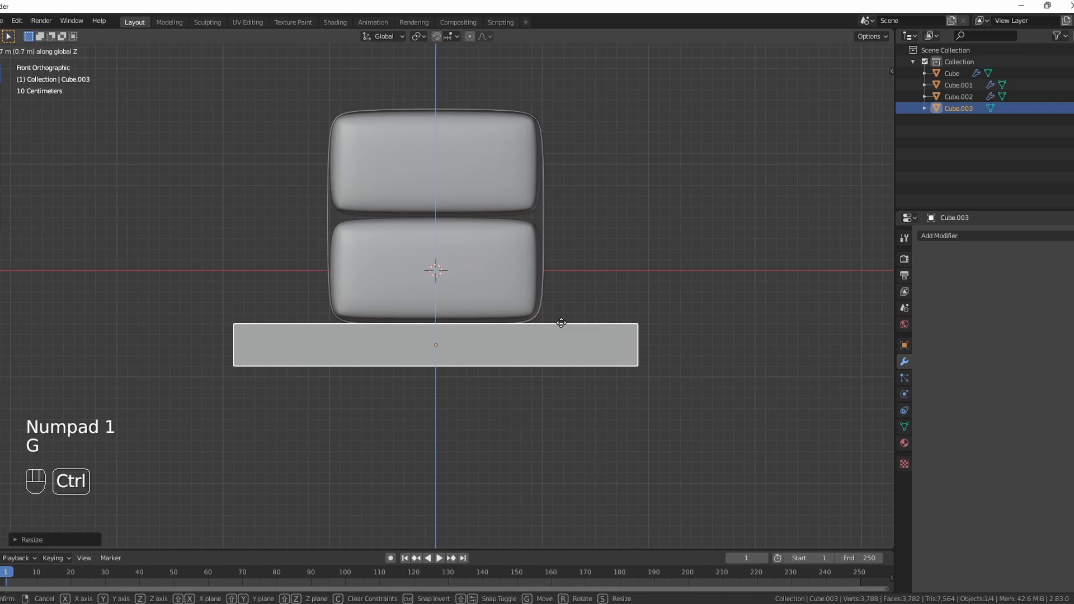
key(shift)
click(577, 311)
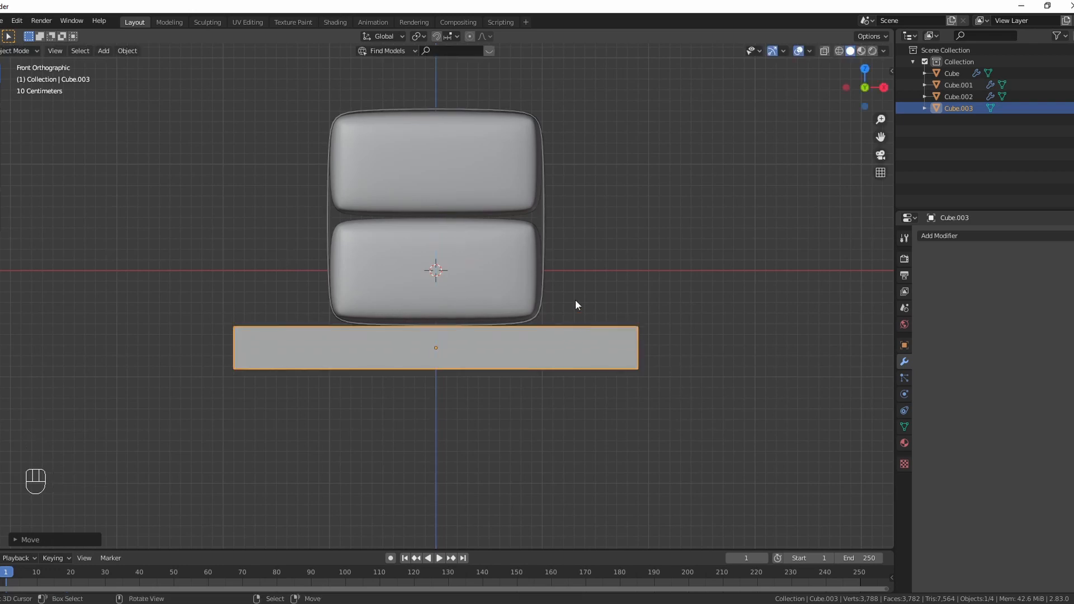
middle_drag(576, 304, 505, 281)
scroll(504, 294, down, 3)
scroll(515, 301, up, 1)
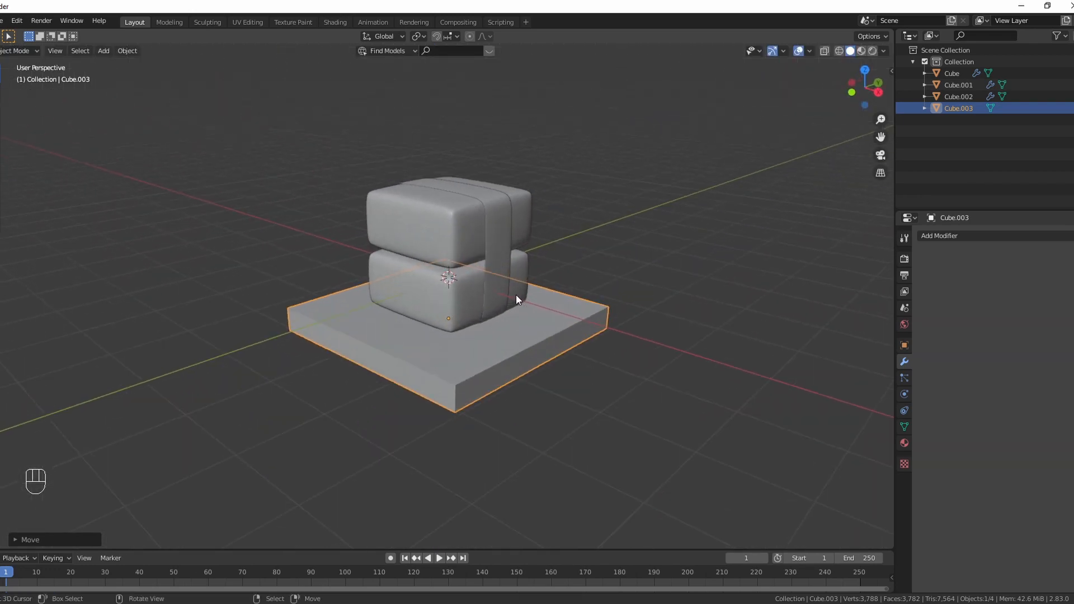
scroll(517, 299, up, 1)
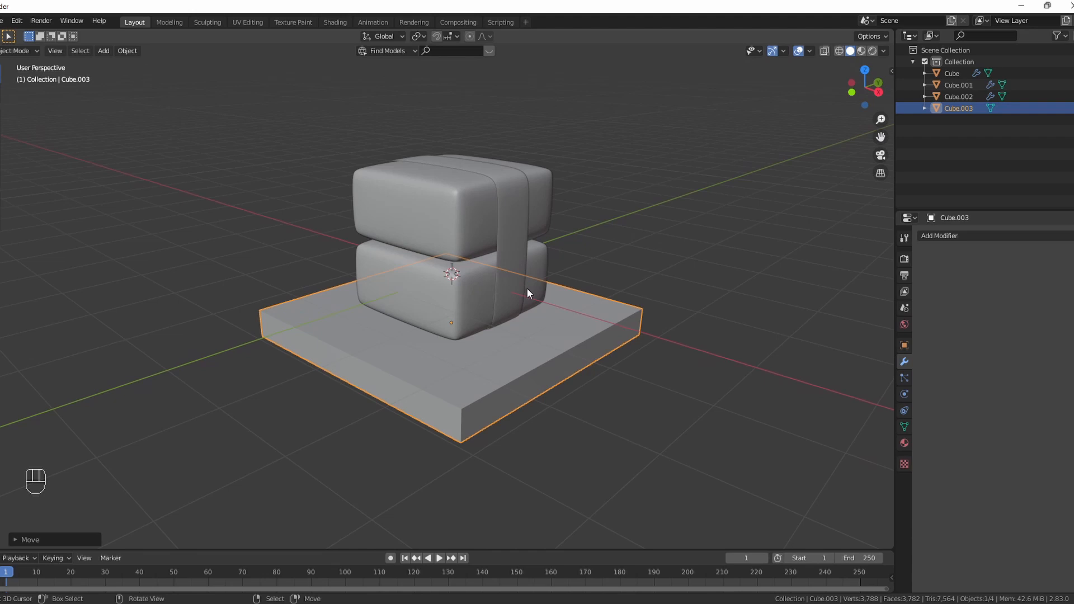
Step: Set up an angled orthographic view from above the model, add a camera, and align it to that view
key(KP_5)
middle_drag(528, 291, 553, 332)
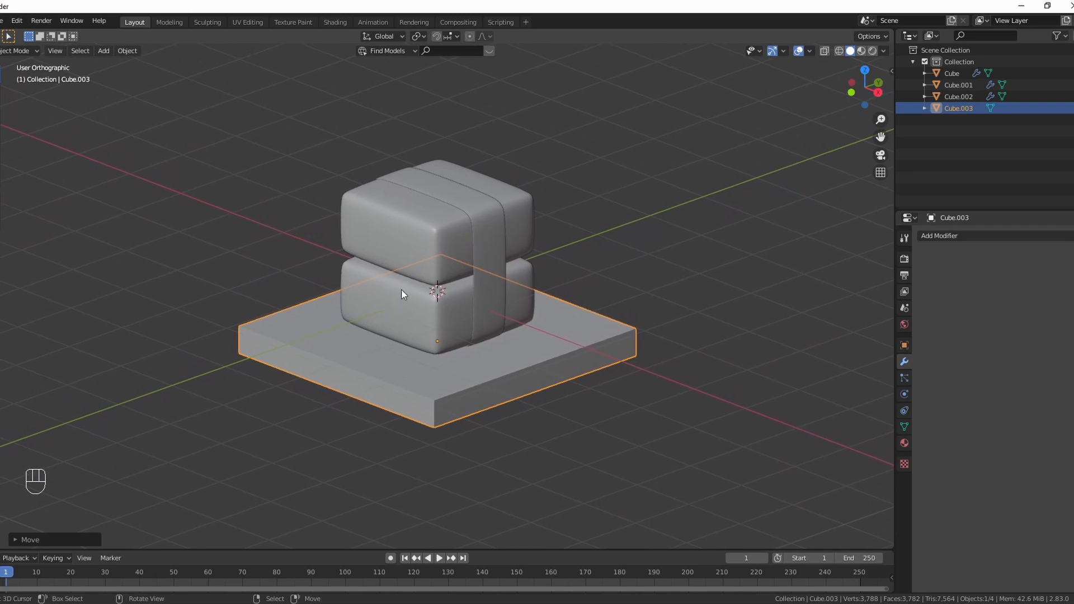
key(shift)
key(shift+a)
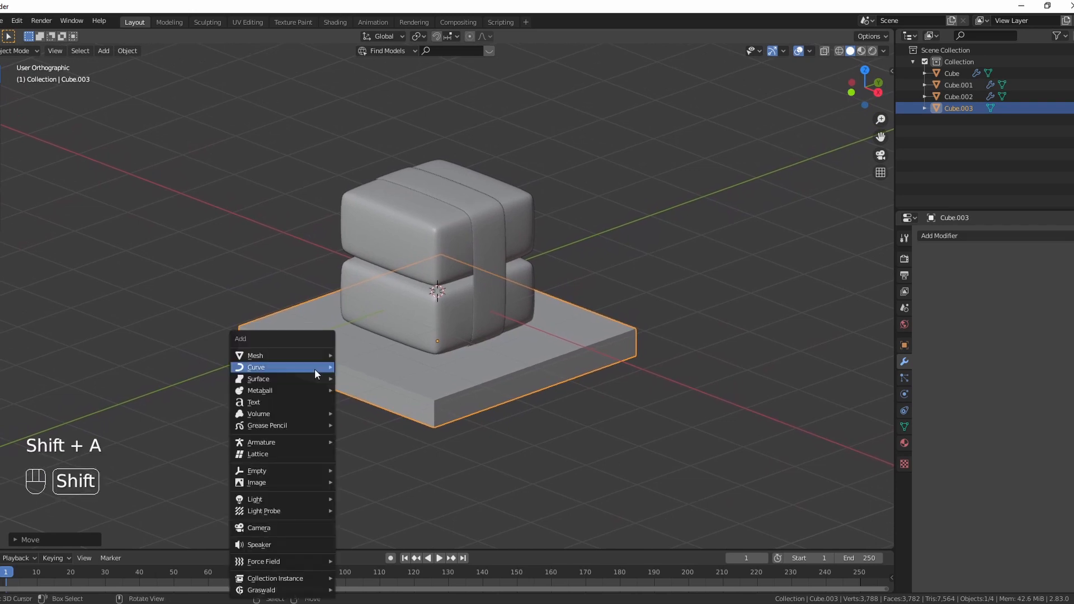
click(307, 523)
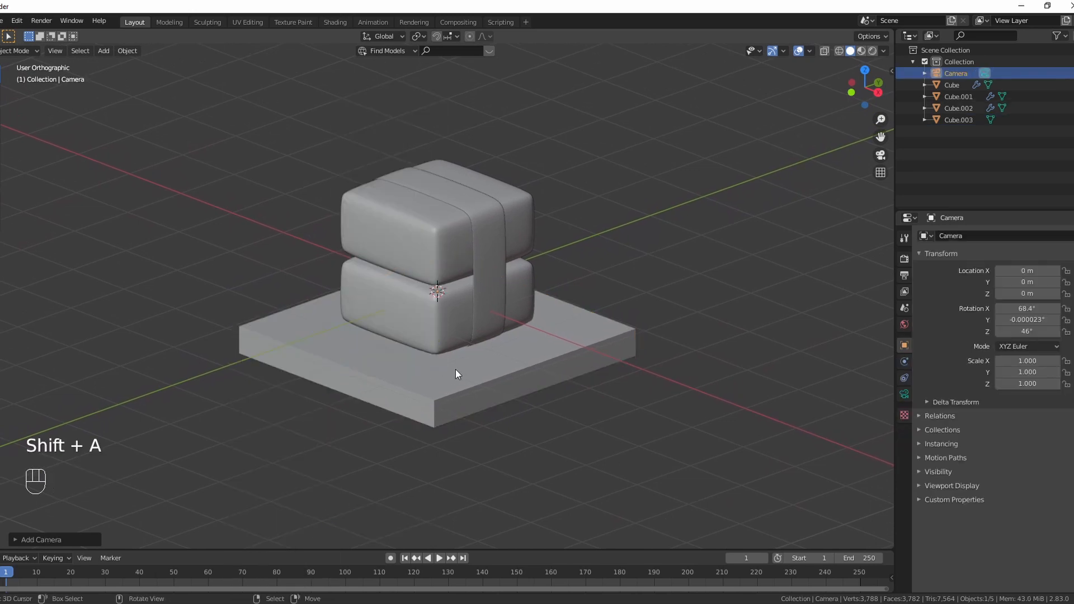
key(ctrl)
key(alt)
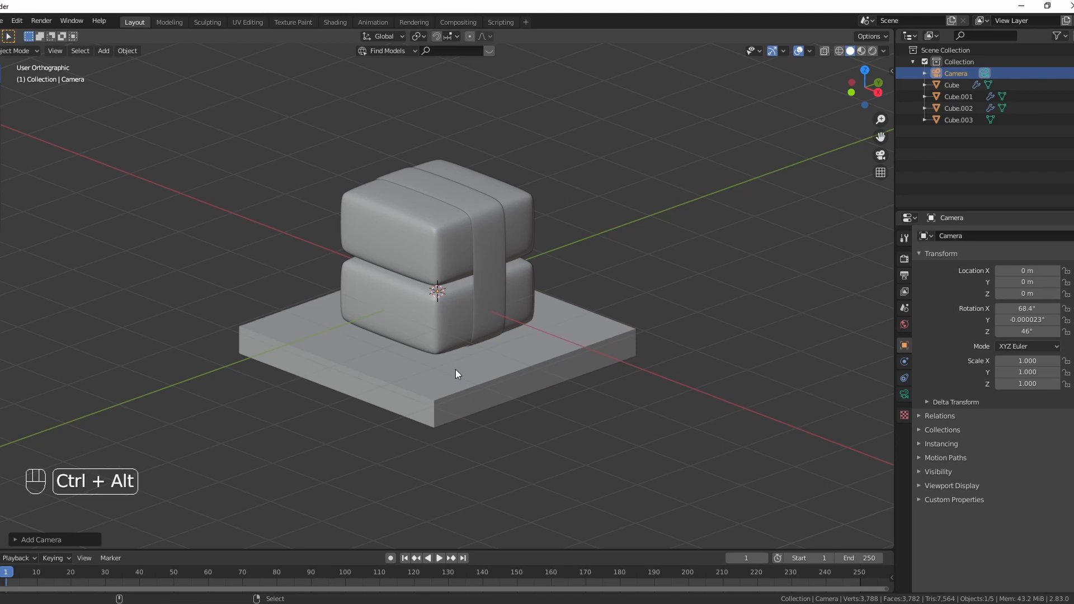
key(ctrl+alt+KP_0)
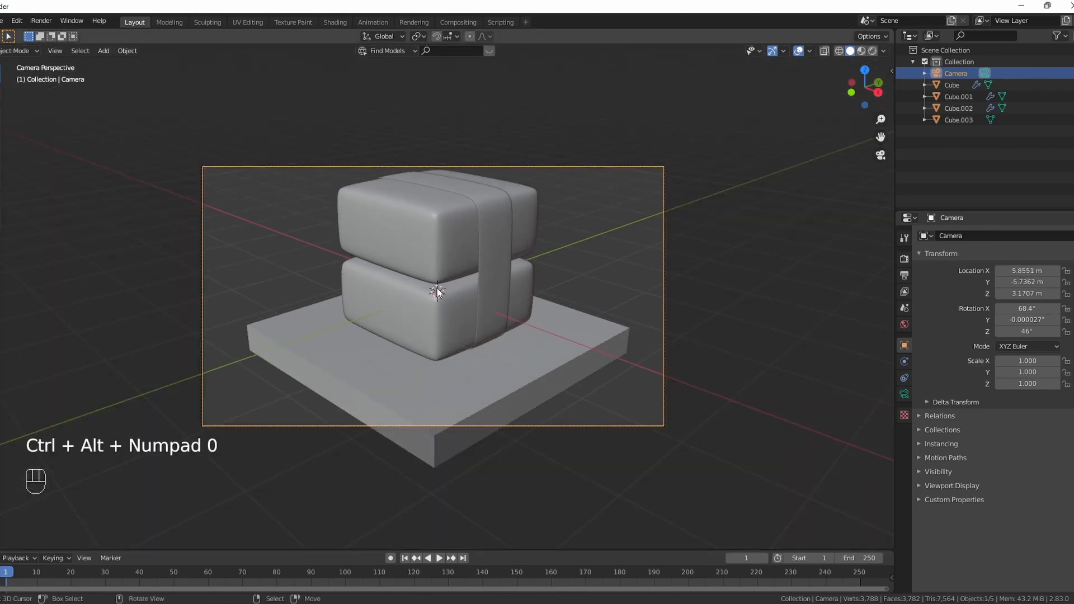
Step: Change the camera's lens type to Orthographic and set its orthographic scale to 8.7
click(904, 394)
click(1032, 271)
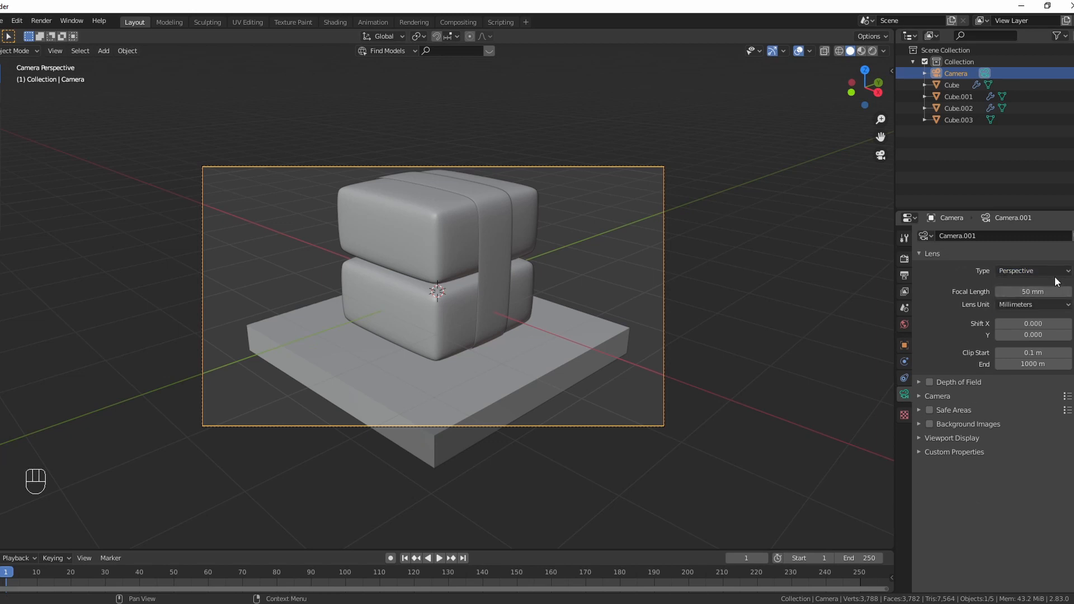
click(1033, 271)
click(1028, 298)
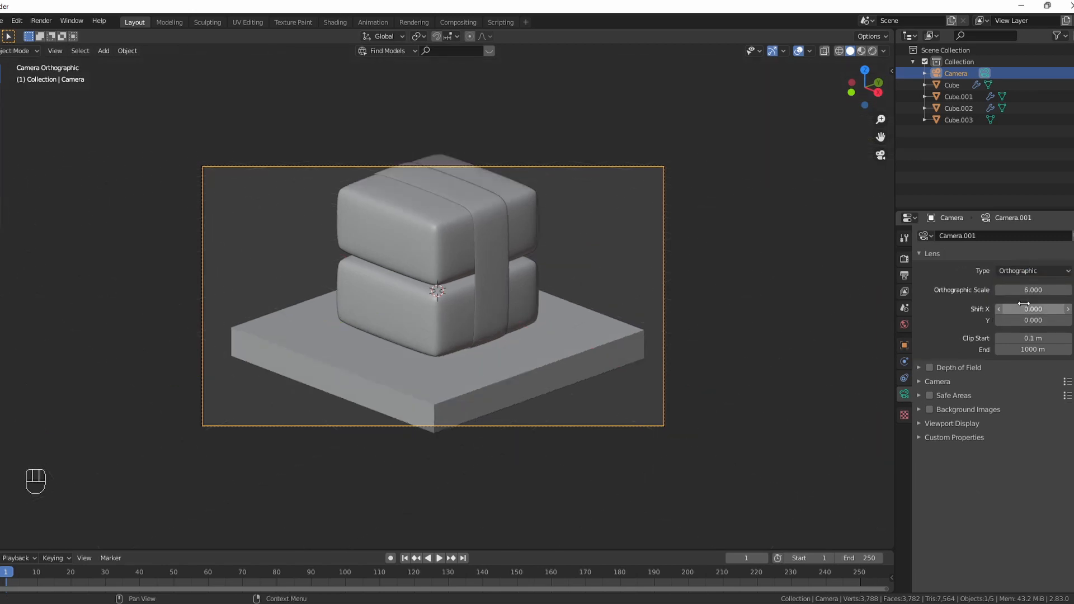
drag(1033, 289, 1059, 289)
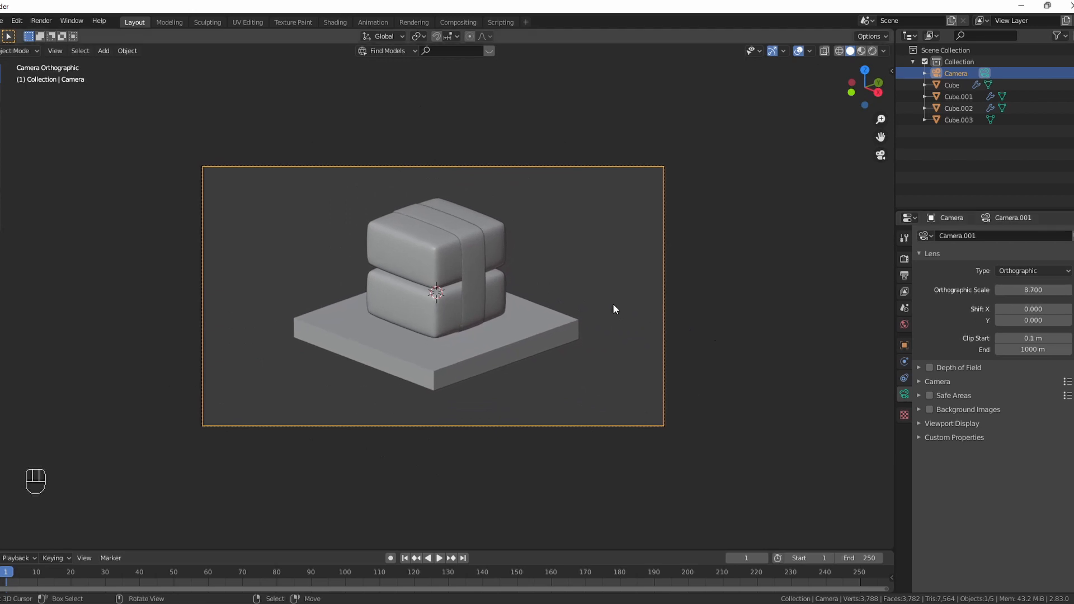
Step: Set the render output's horizontal resolution to 1080 px for a square frame
click(904, 276)
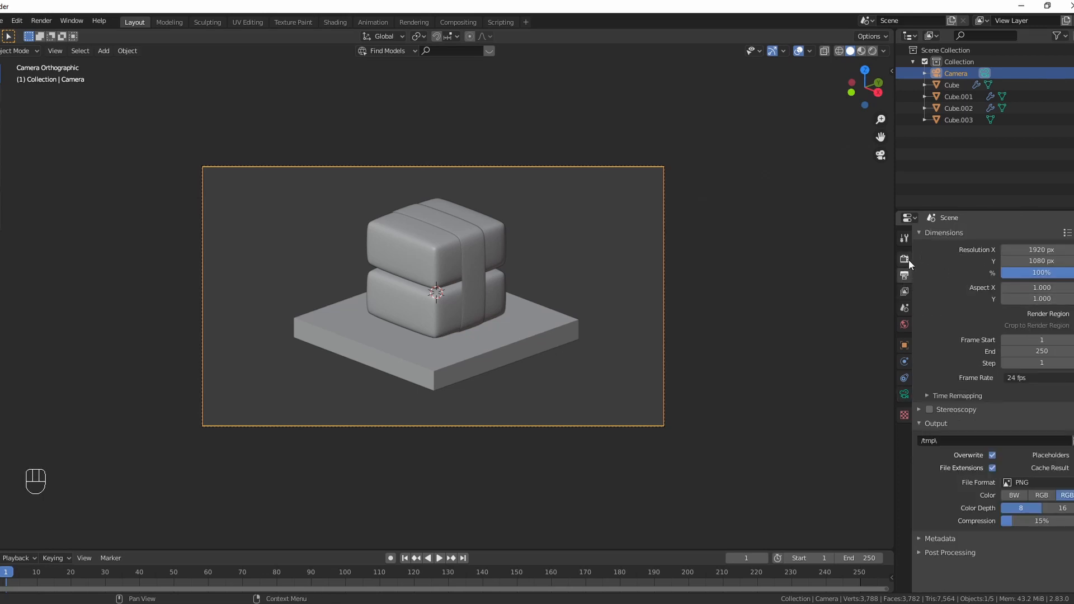
drag(1035, 250, 1034, 251)
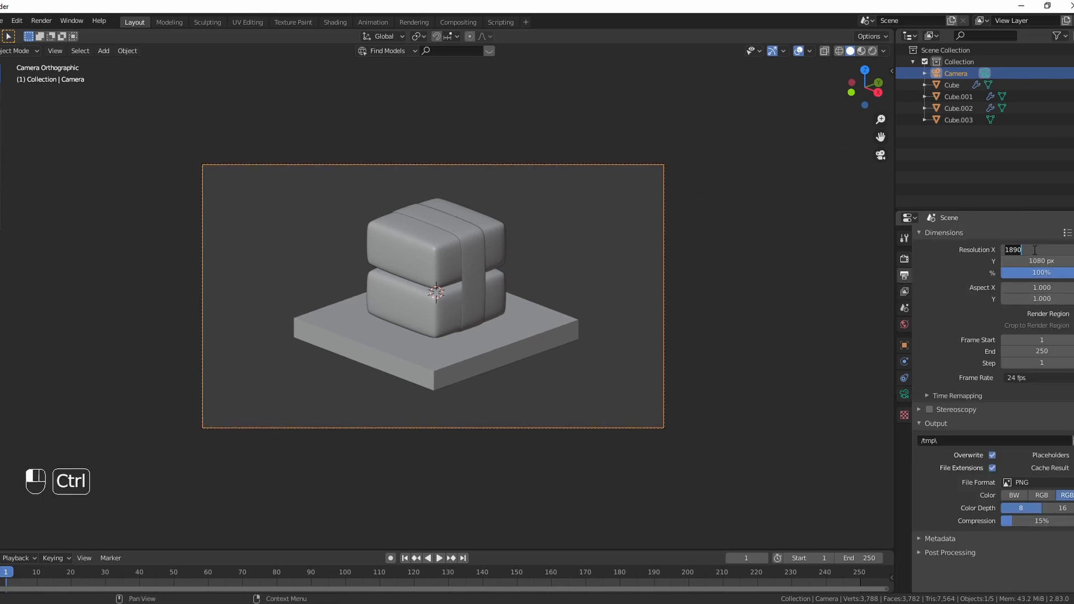
click(1050, 250)
text(1)
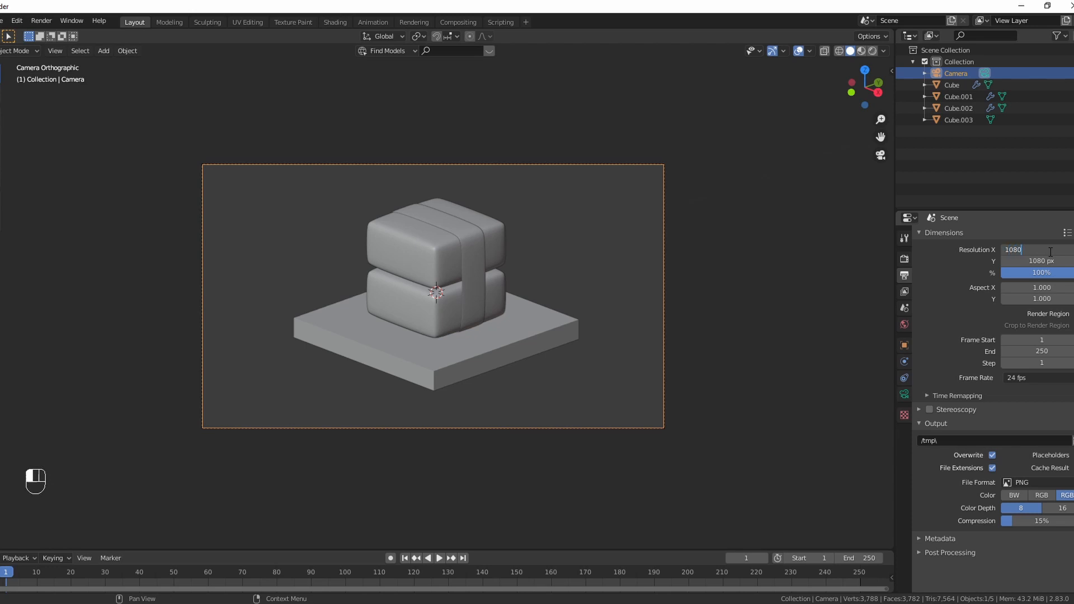
text(080)
key(Return)
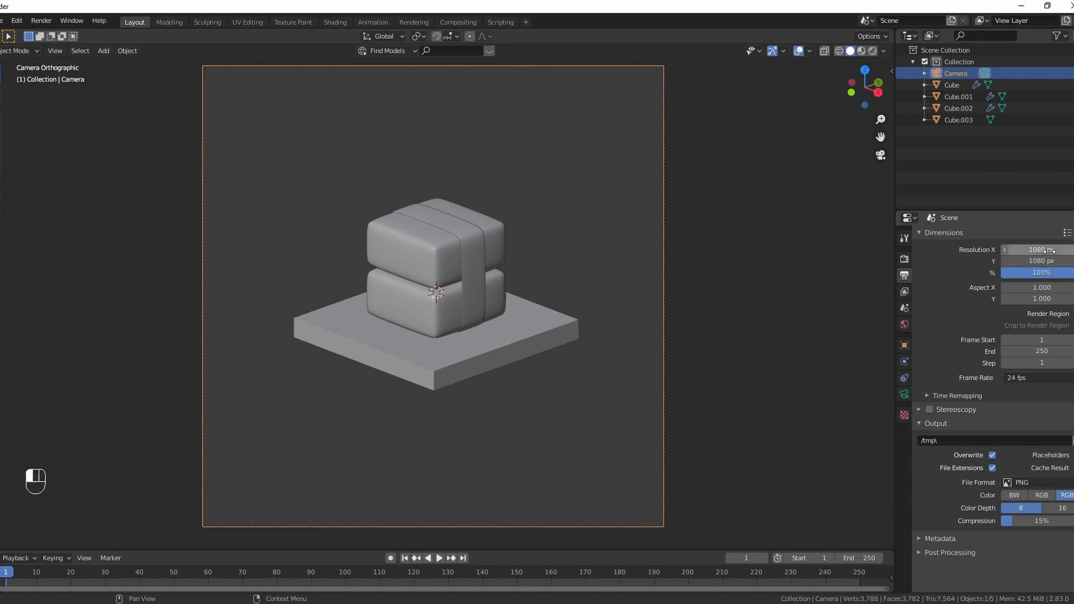
Step: Set the camera's orthographic scale to 5.86 and turn on its Thirds composition guide
click(904, 394)
mouse_move(1015, 289)
mouse_down()
mouse_move(1032, 289)
mouse_move(1002, 290)
mouse_up()
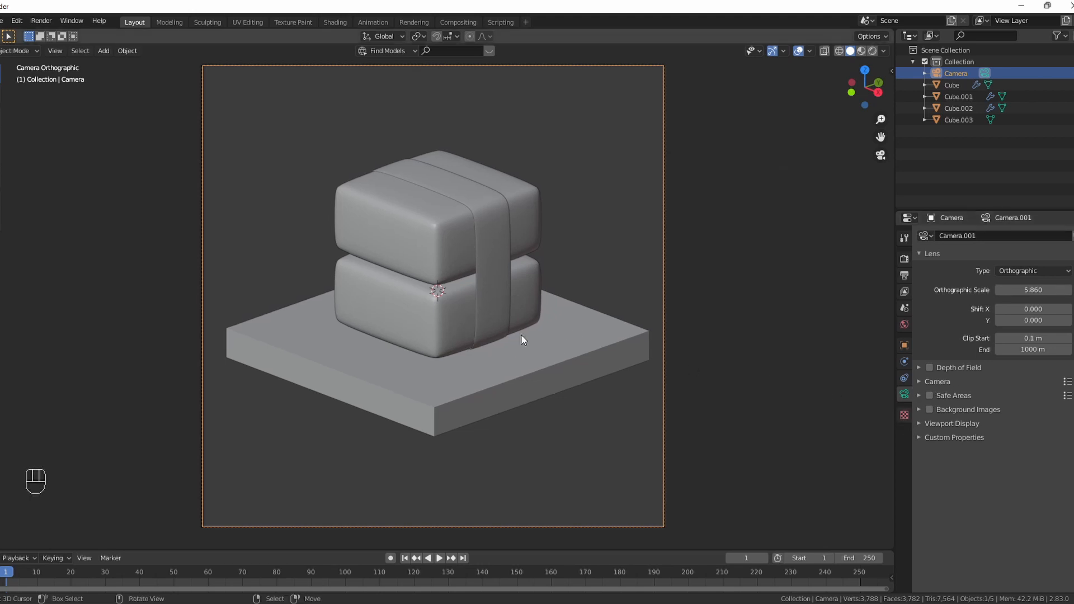
scroll(521, 339, down, 2)
click(935, 424)
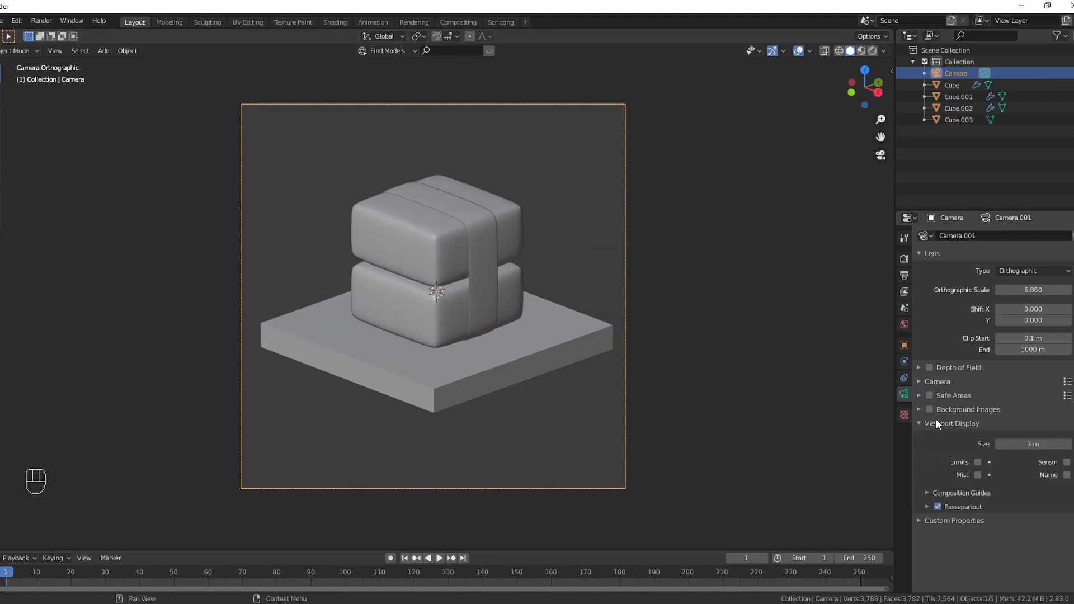
click(944, 492)
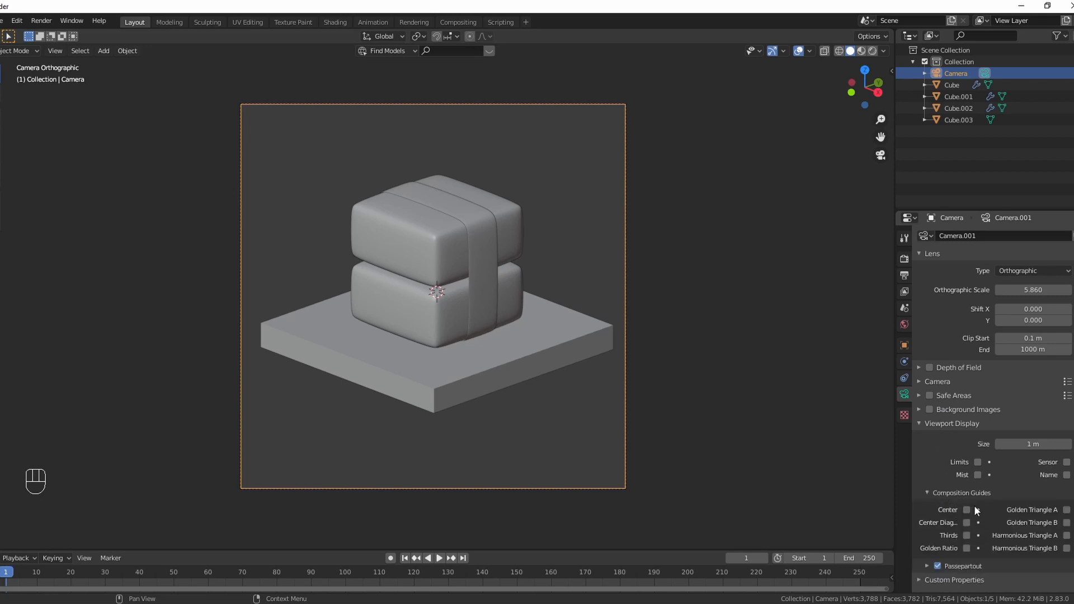
click(967, 536)
Step: Move the camera up along global Z by about 0.41 m to place the model lower in the frame
key(g)
key(z)
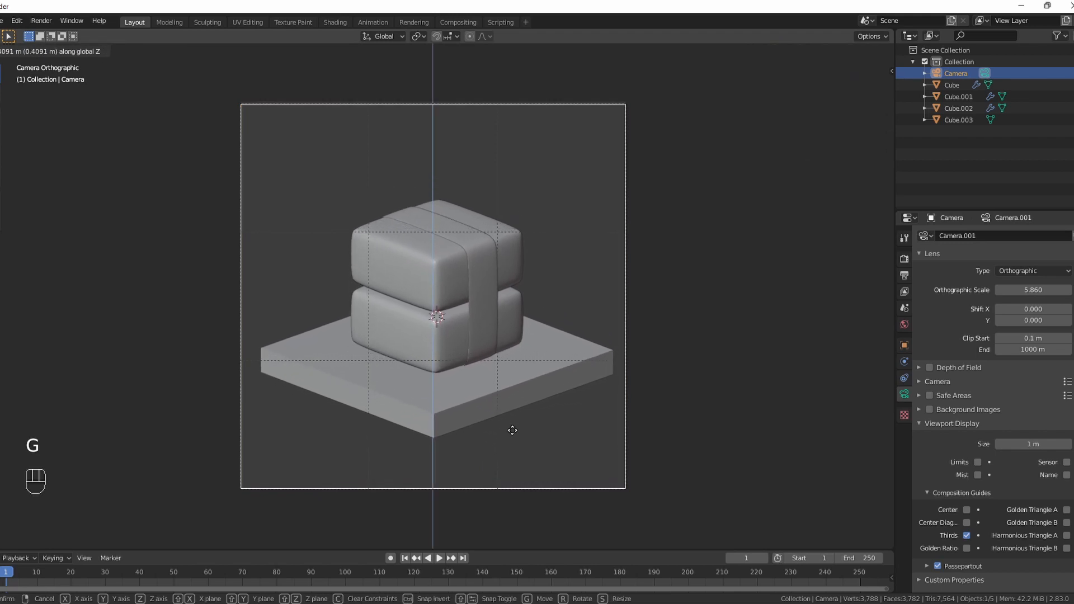
key(shift)
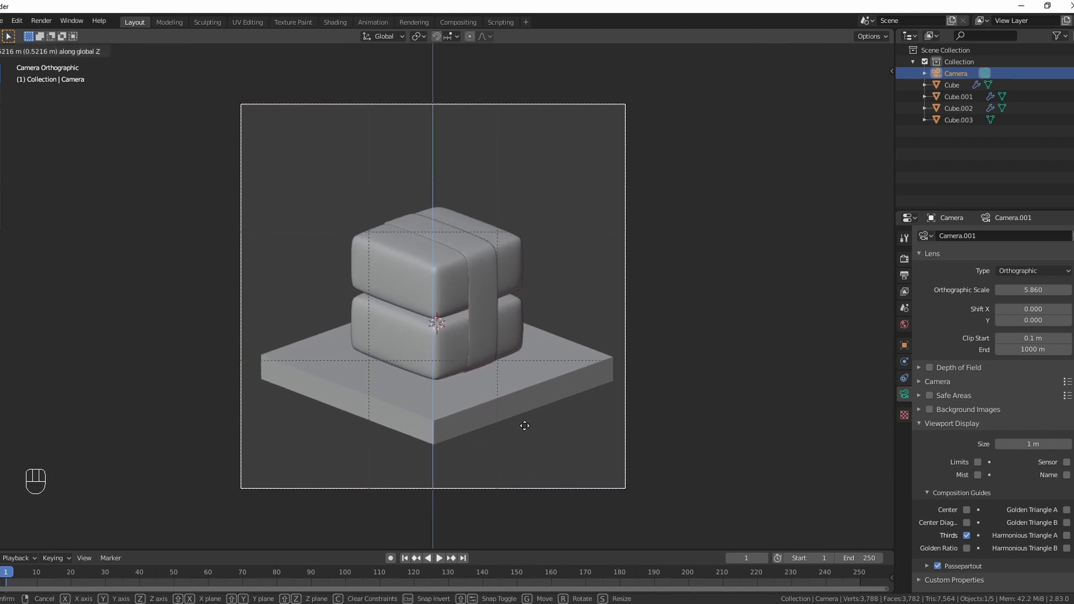
key(shift)
click(536, 460)
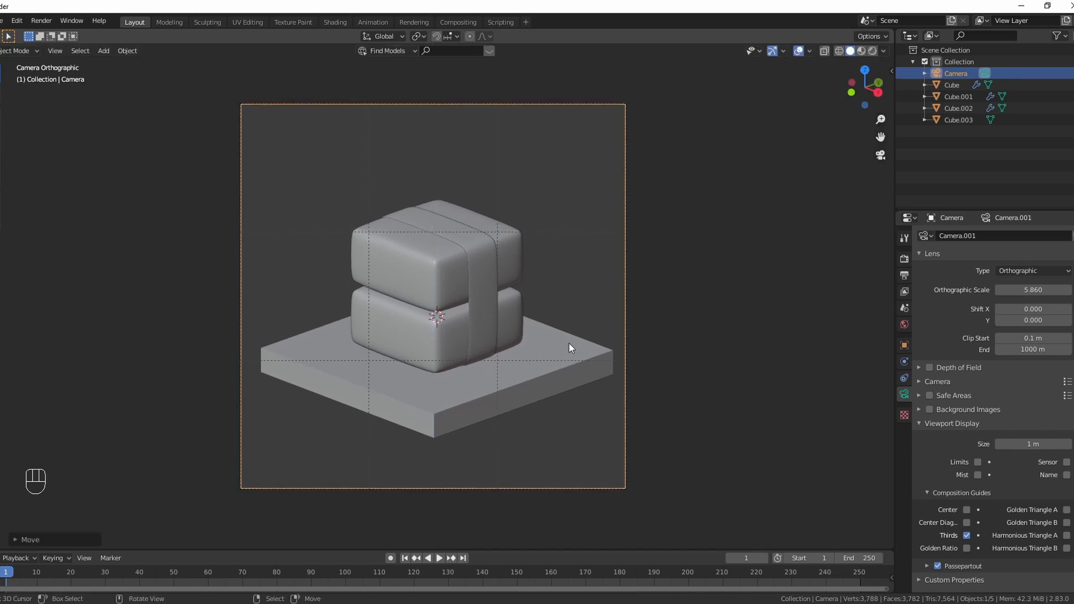
Step: Select the base slab and apply its scale
middle_drag(562, 334, 402, 347)
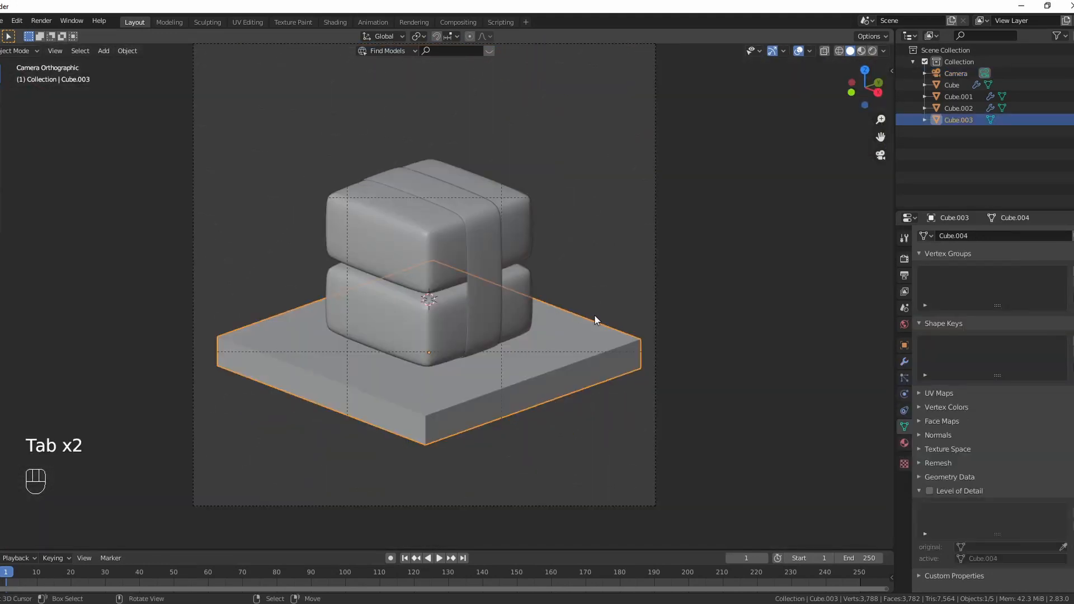
key(ctrl+a)
click(495, 303)
Step: Bevel all edges of the base slab by about 0.097 m with 4 segments
key(Tab)
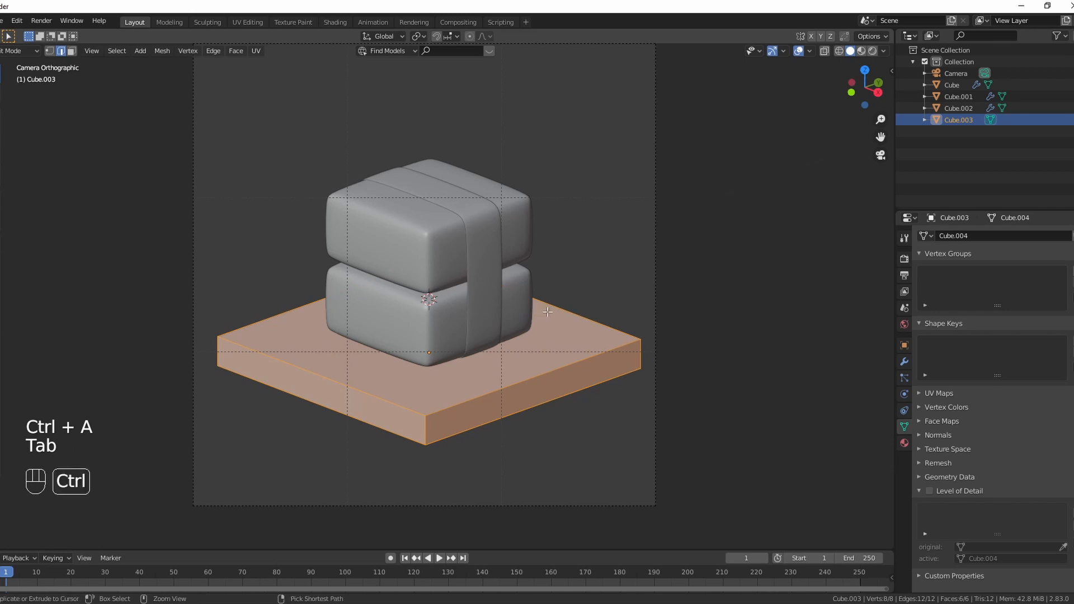
key(ctrl+b)
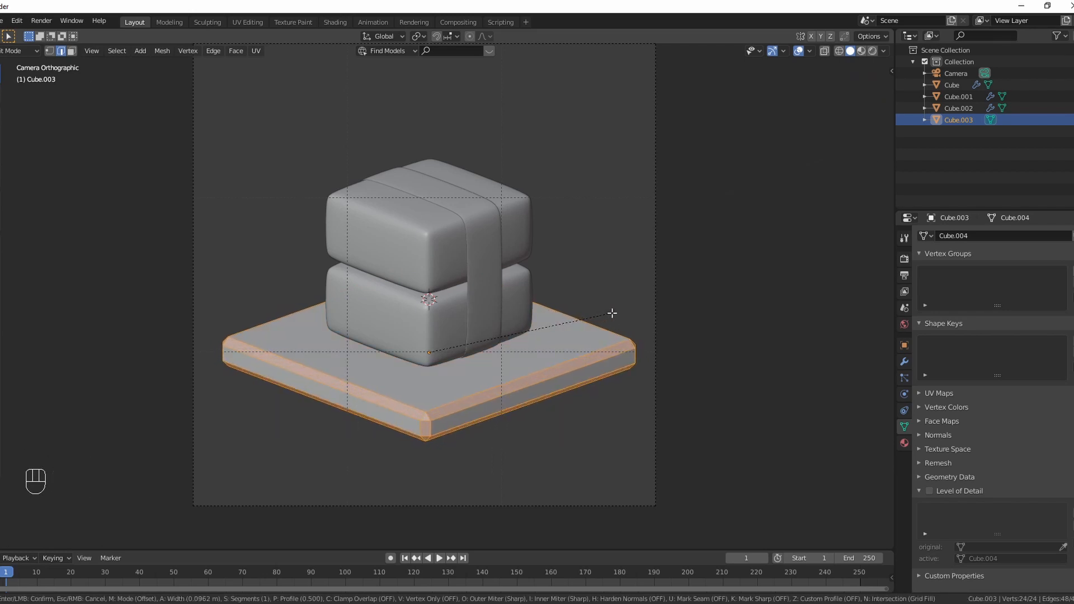
scroll(612, 314, up, 3)
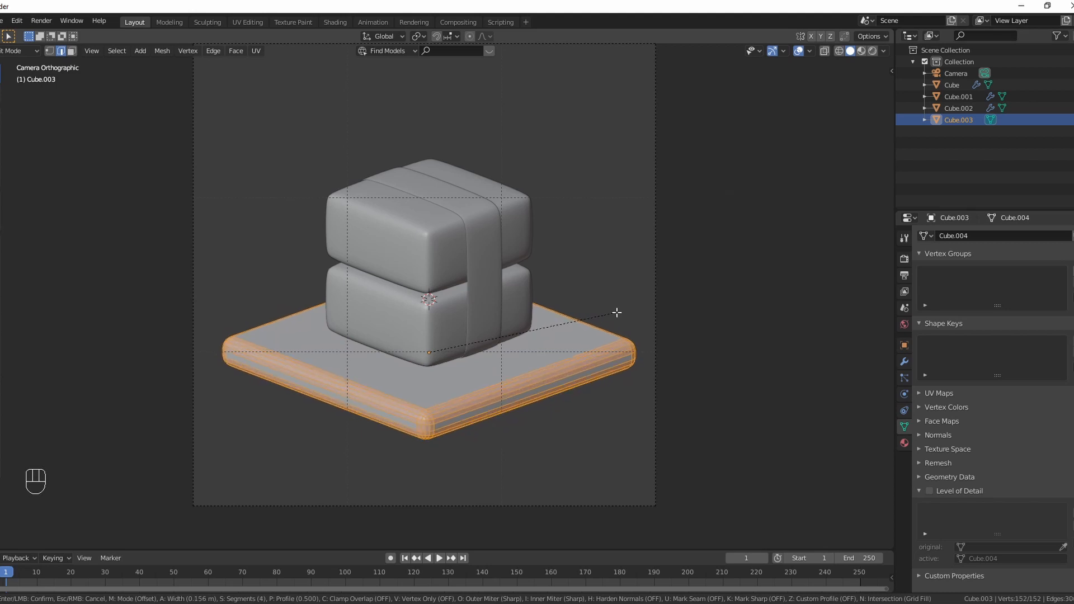
key(shift)
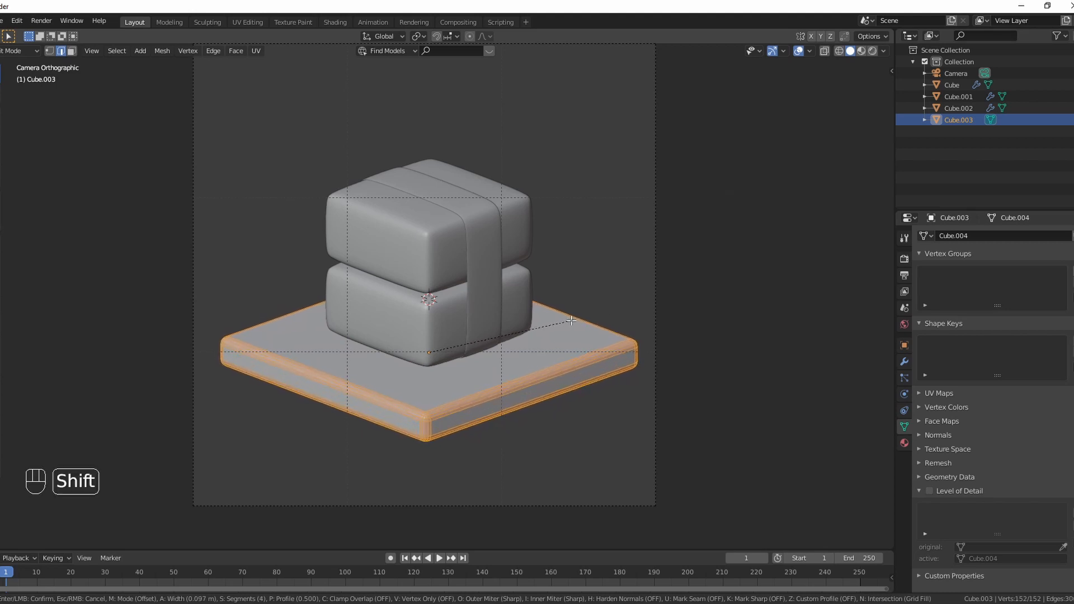
click(570, 320)
key(Tab)
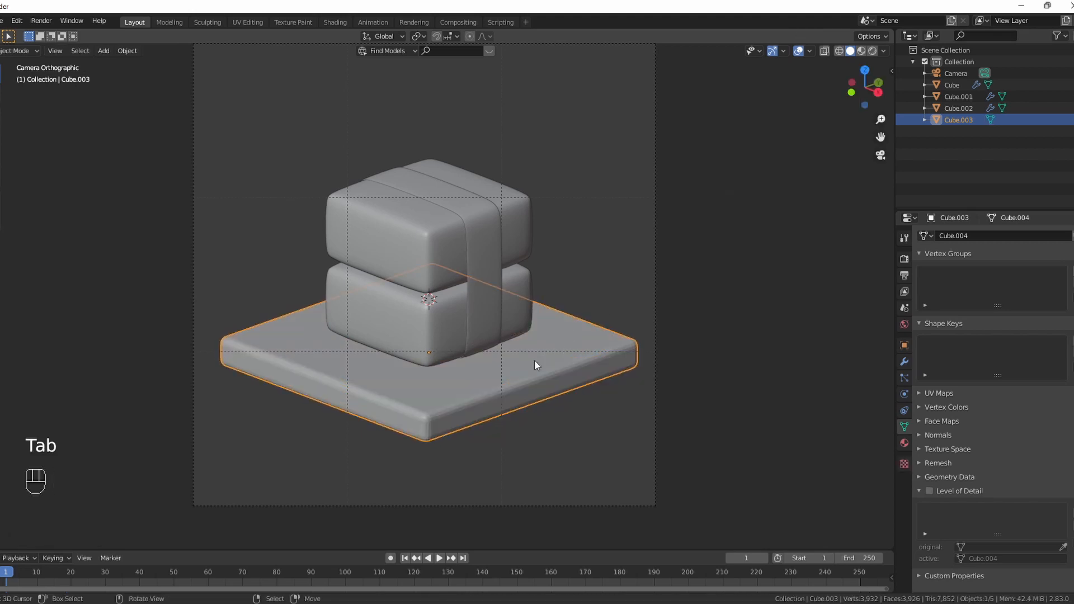
Step: Shade the beveled base slab smooth
key(w)
click(518, 372)
middle_drag(518, 372, 544, 372)
key(KP_0)
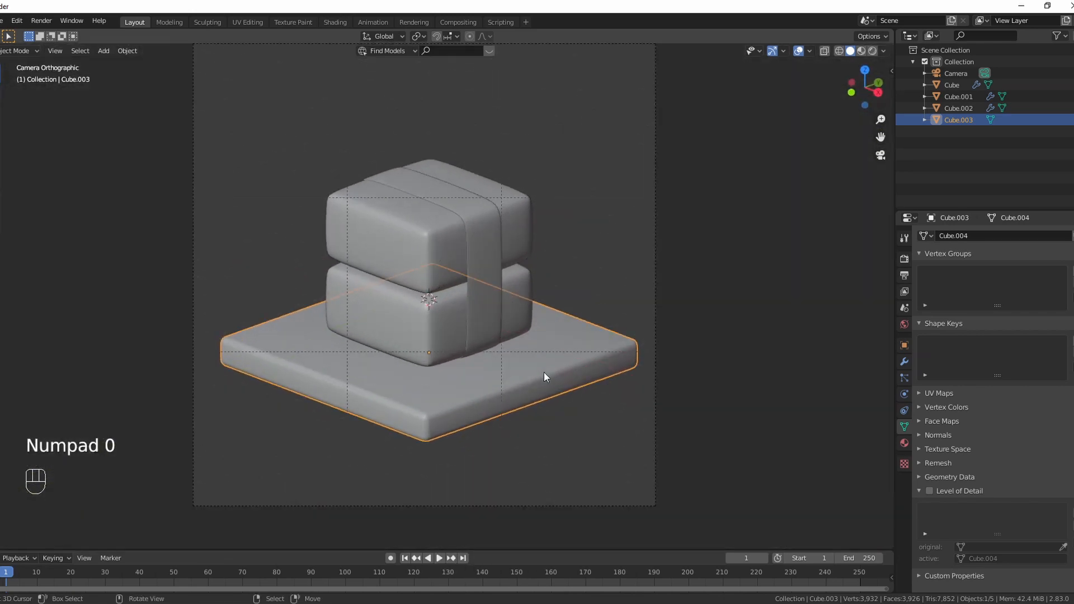
scroll(651, 237, up, 1)
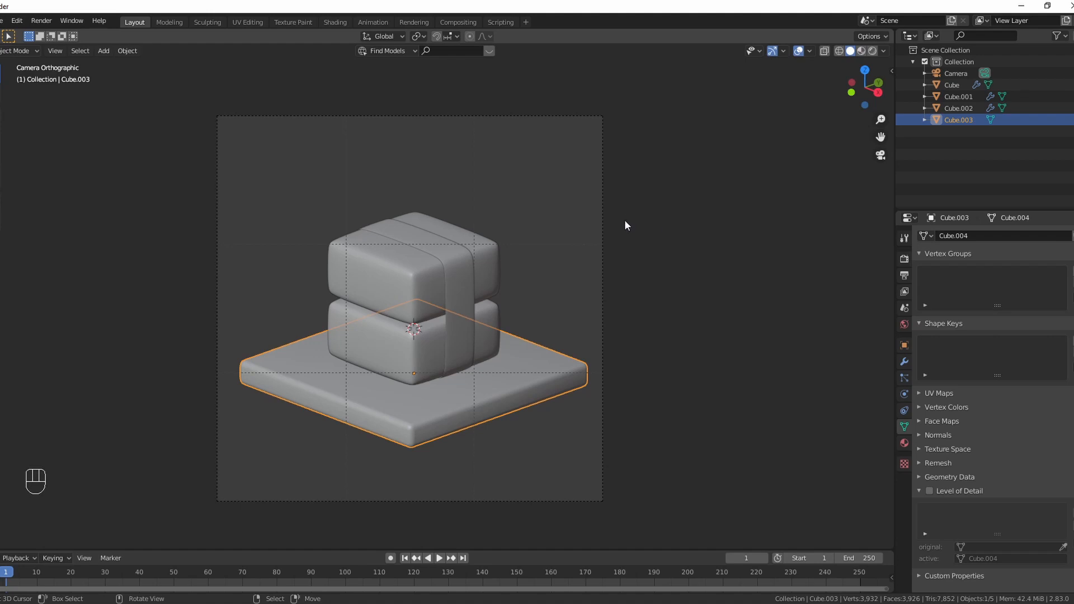
Step: Split the 3D viewport into two side-by-side areas and make the new one a Shader Editor
drag(891, 28, 462, 66)
click(474, 37)
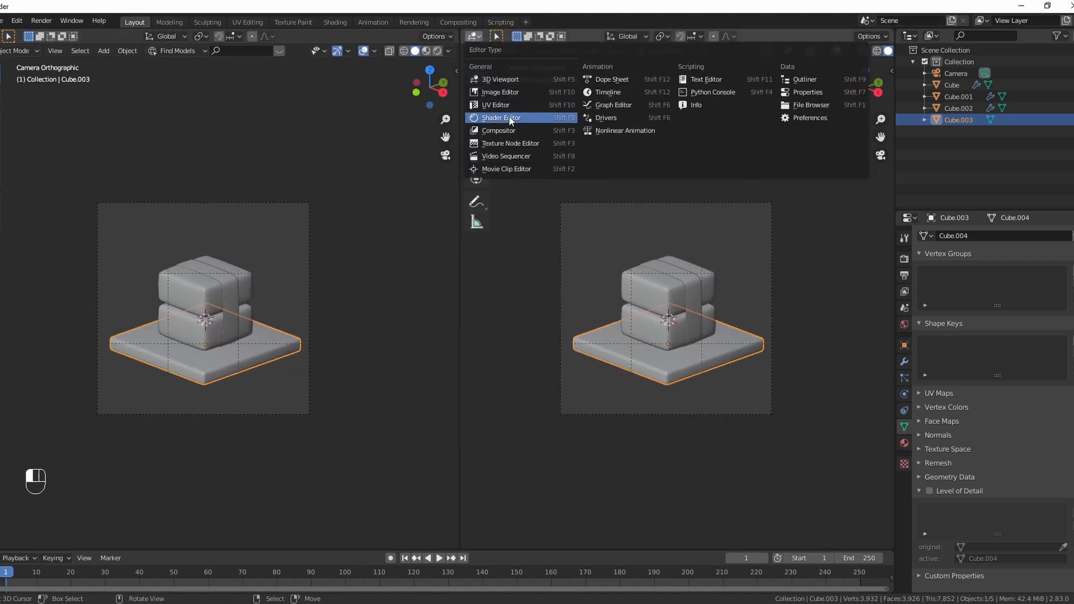
click(529, 118)
key(n)
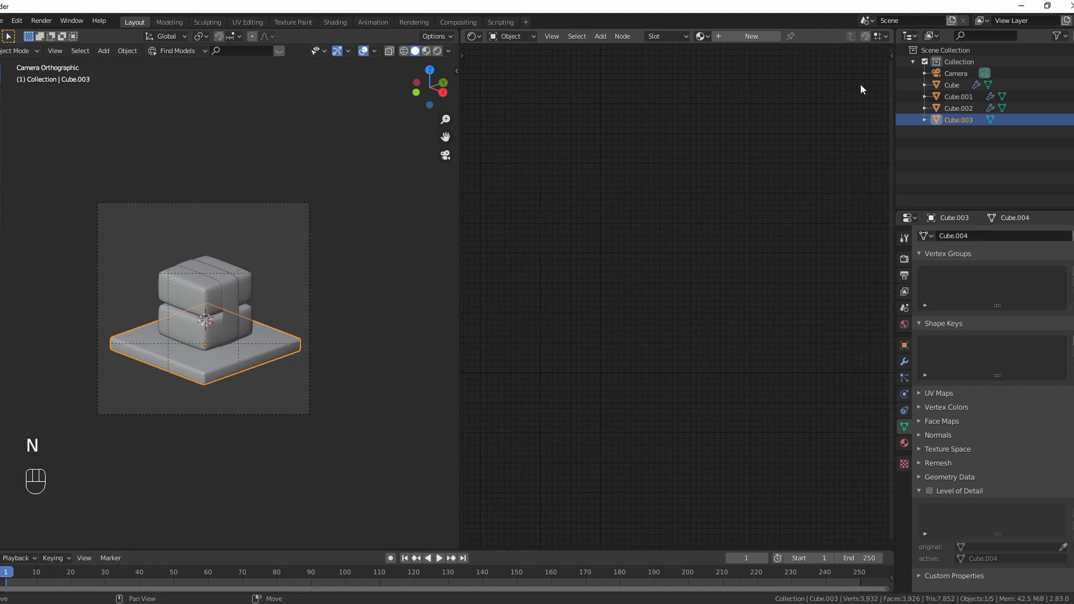
Step: Split the Shader Editor area into two stacked parts and make the upper one a UV Editor
drag(890, 35, 811, 215)
click(473, 36)
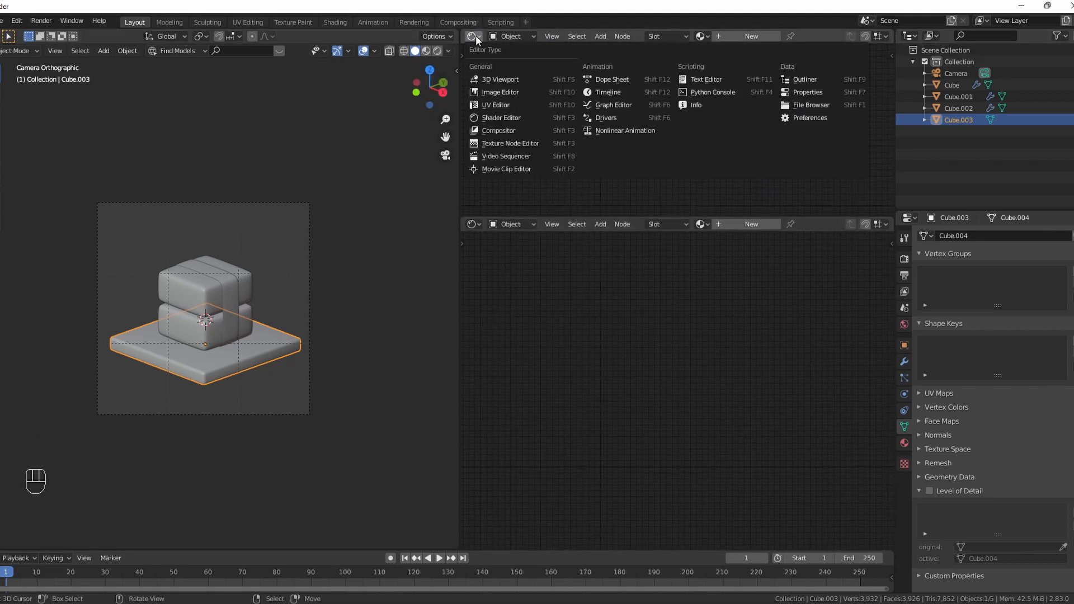
click(494, 105)
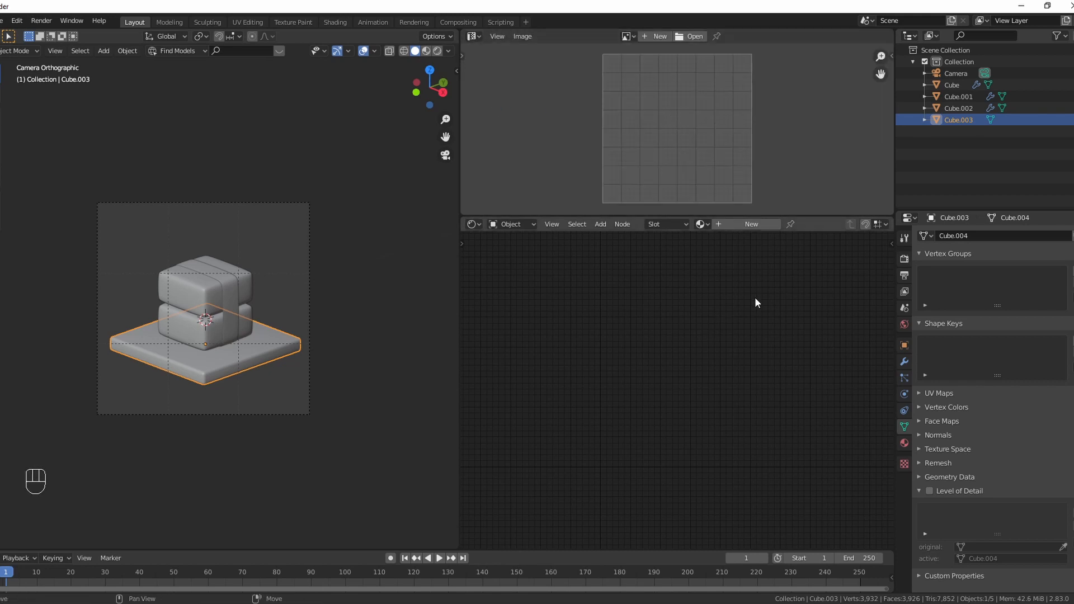
key(n)
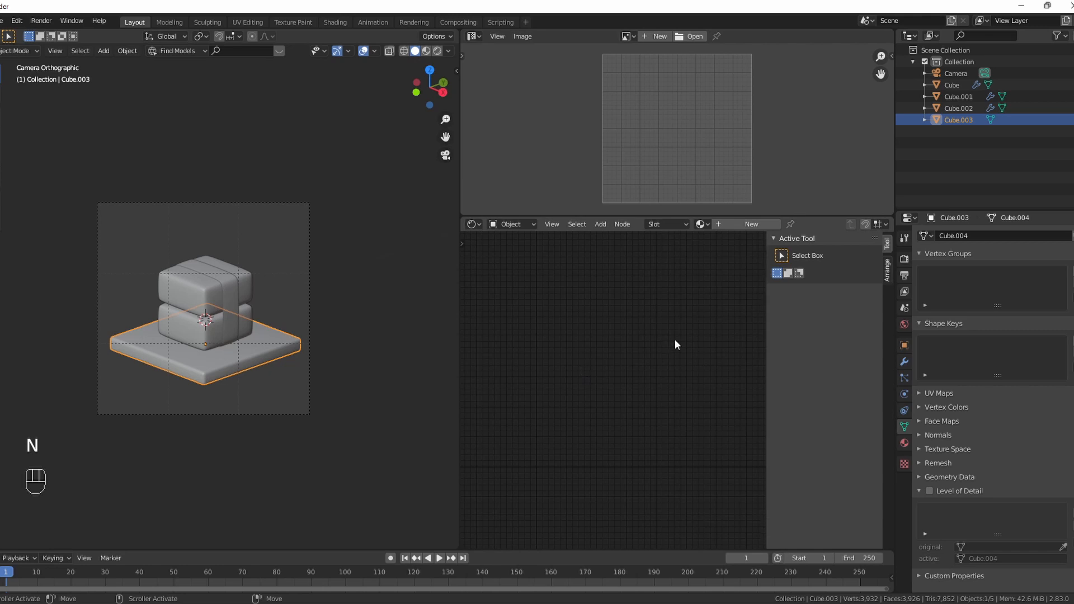
key(n)
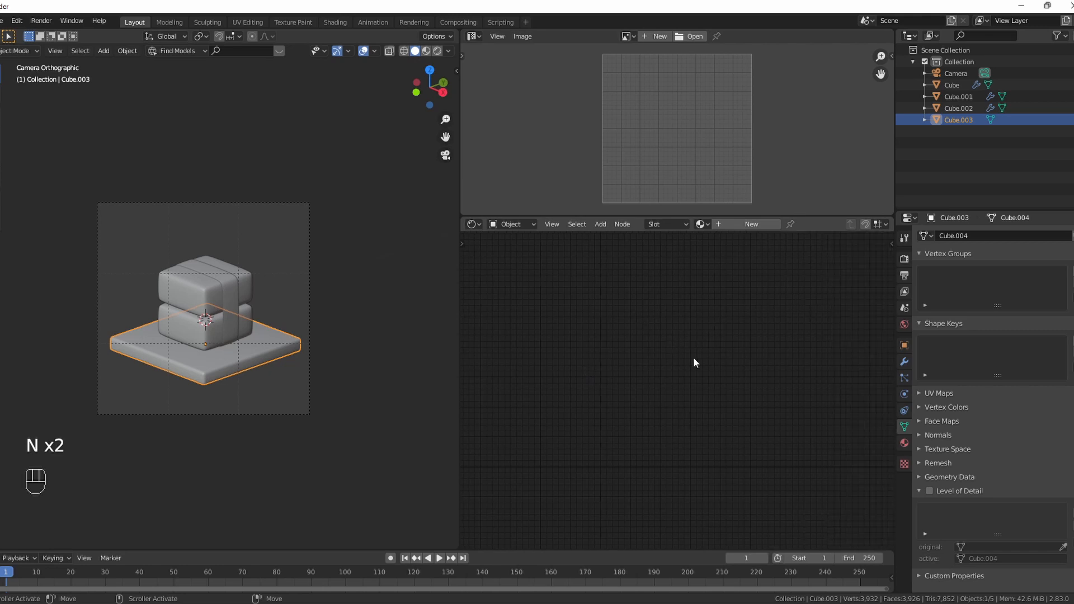
Step: Show the material settings and select the upper rounded block so its material nodes can be edited
click(904, 443)
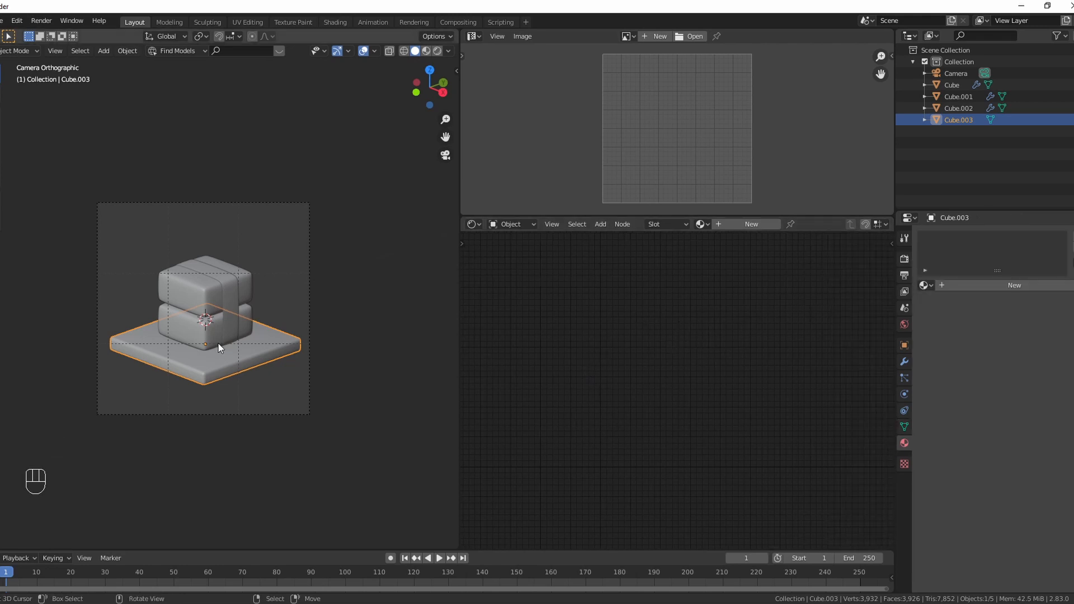
scroll(199, 311, up, 5)
key(ctrl+z)
key(ctrl+z)
key(ctrl+z)
key(ctrl+z)
key(ctrl+z)
key(ctrl+z)
key(ctrl+z)
key(ctrl+z)
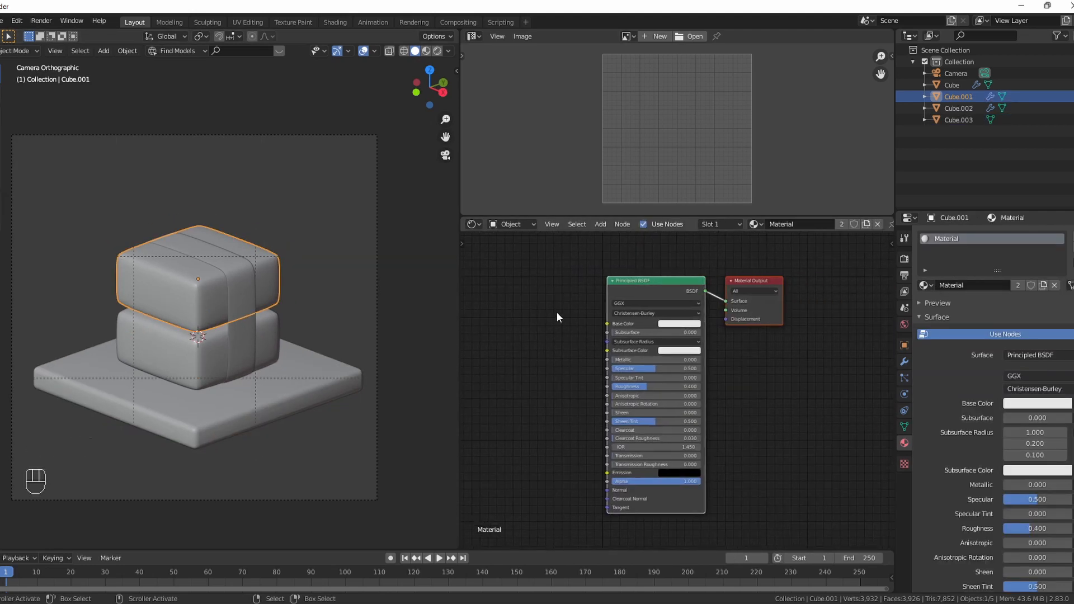
Step: Add linked Texture Coordinate, Mapping and Image Texture nodes feeding the Principled BSDF's Base Color
click(750, 266)
key(ctrl+t)
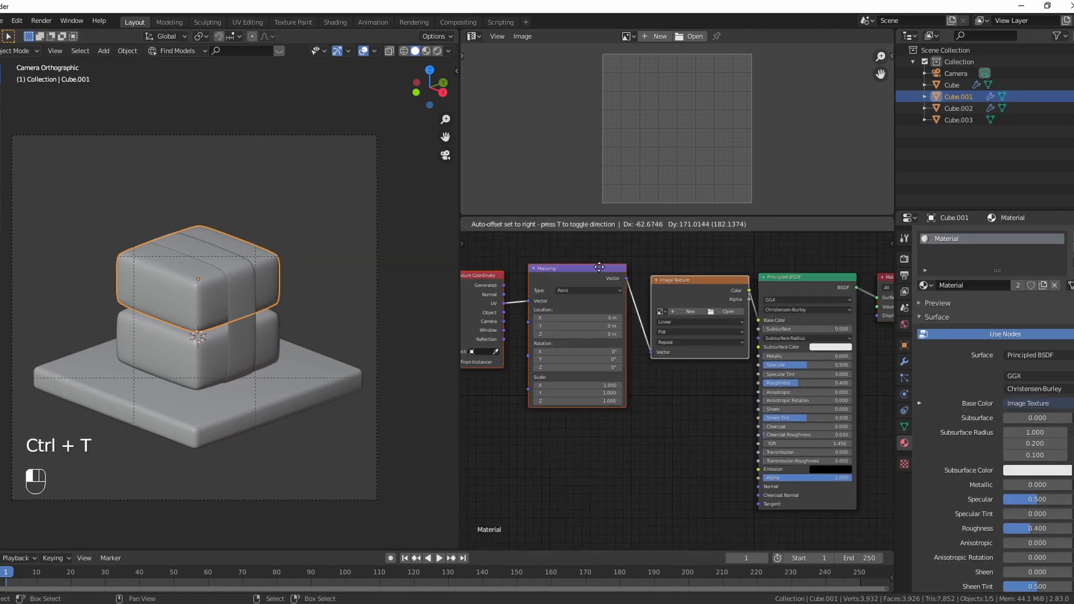
drag(599, 268, 599, 268)
middle_drag(599, 268, 611, 270)
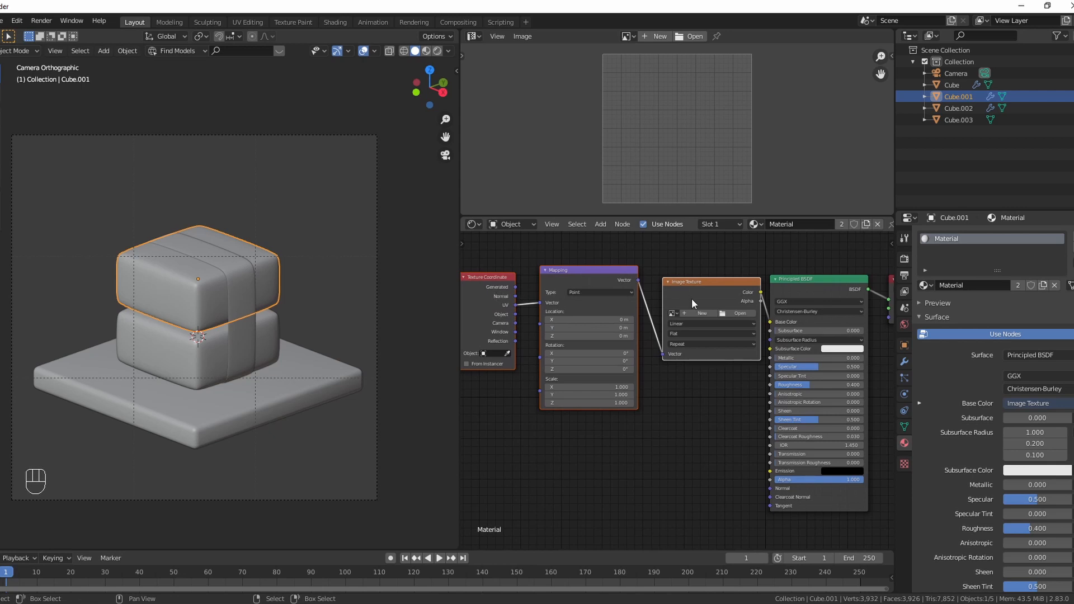
middle_drag(554, 316, 574, 305)
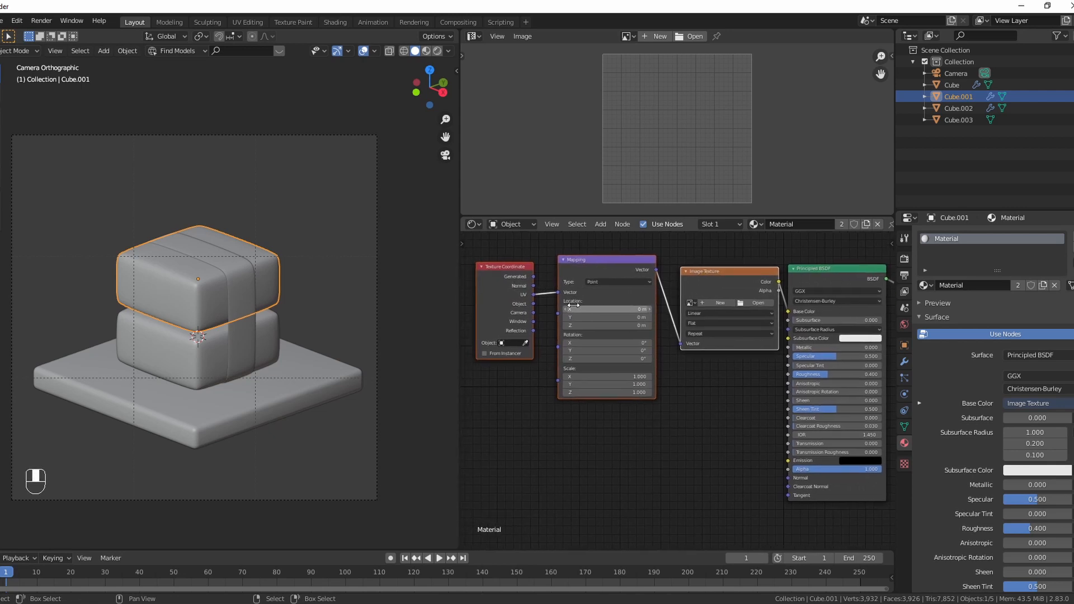
Step: Filter the add-ons in Preferences by "node" to check that Node Wrangler is enabled, and close Preferences
click(7, 21)
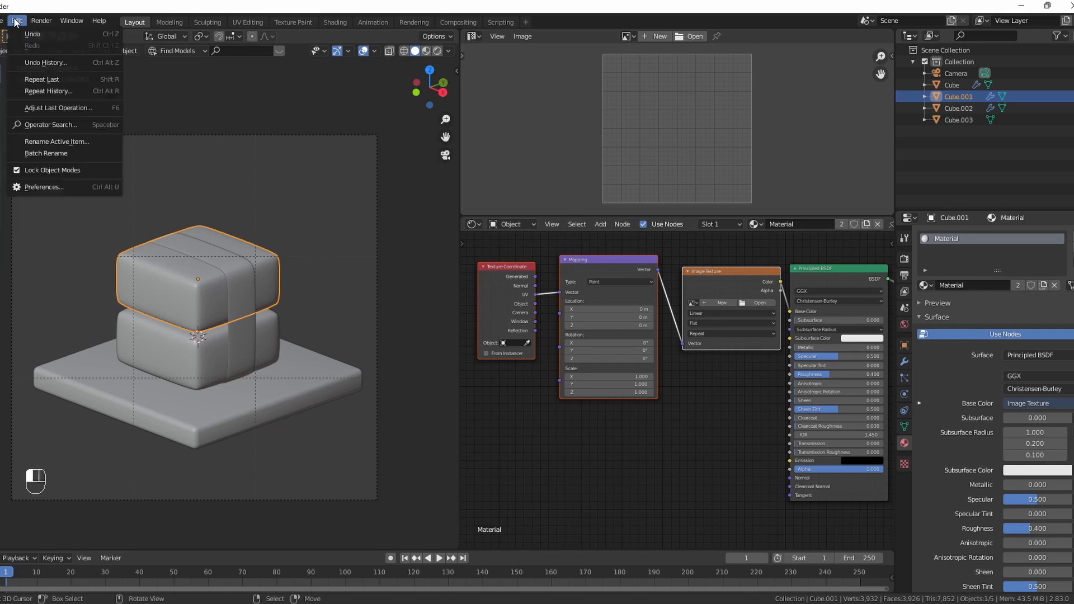
click(31, 187)
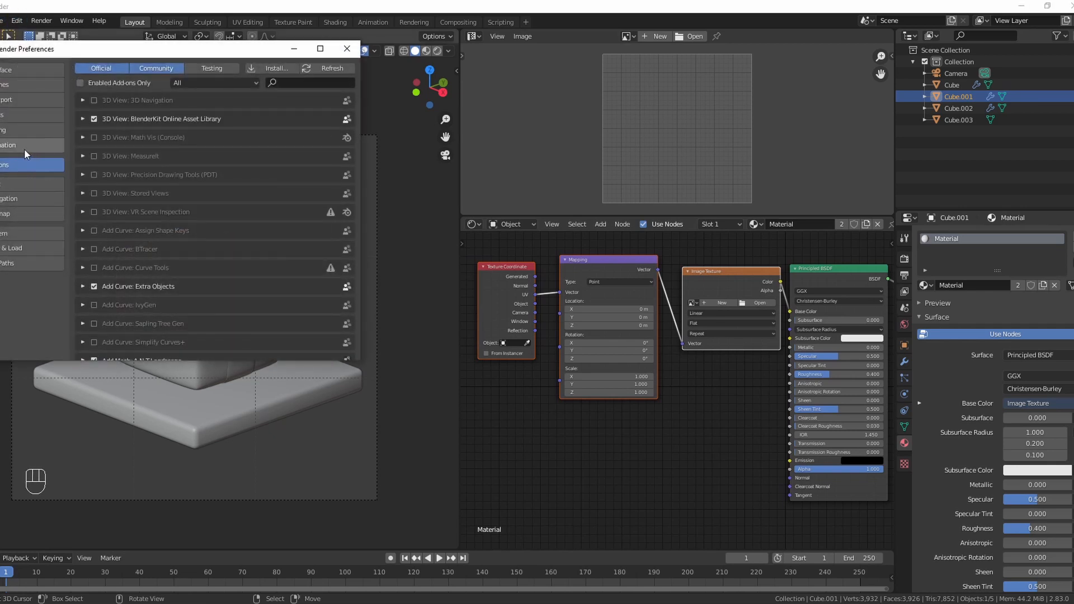
click(306, 83)
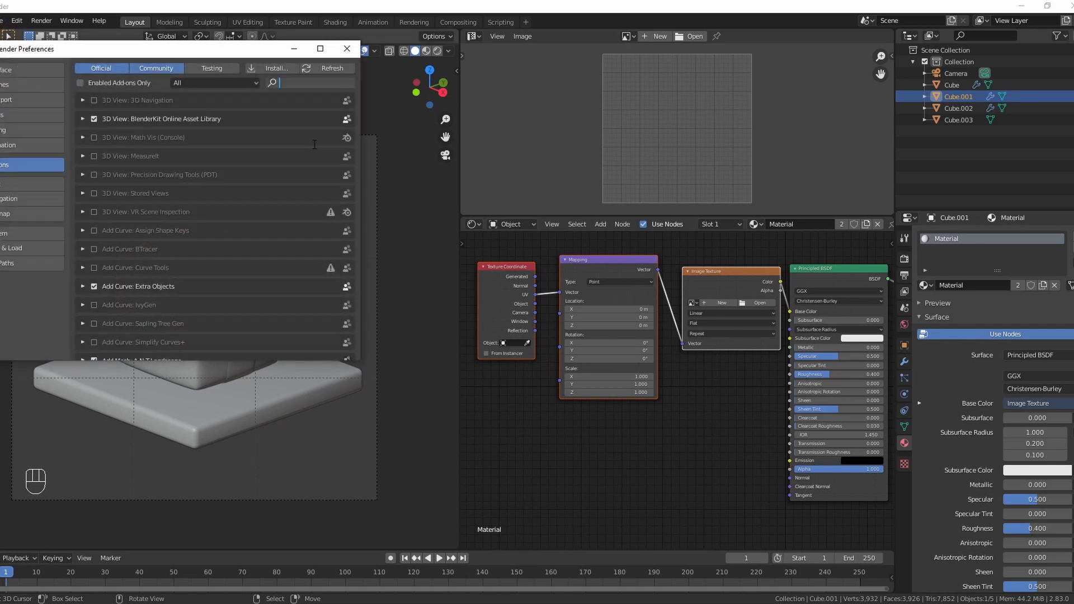
text(node)
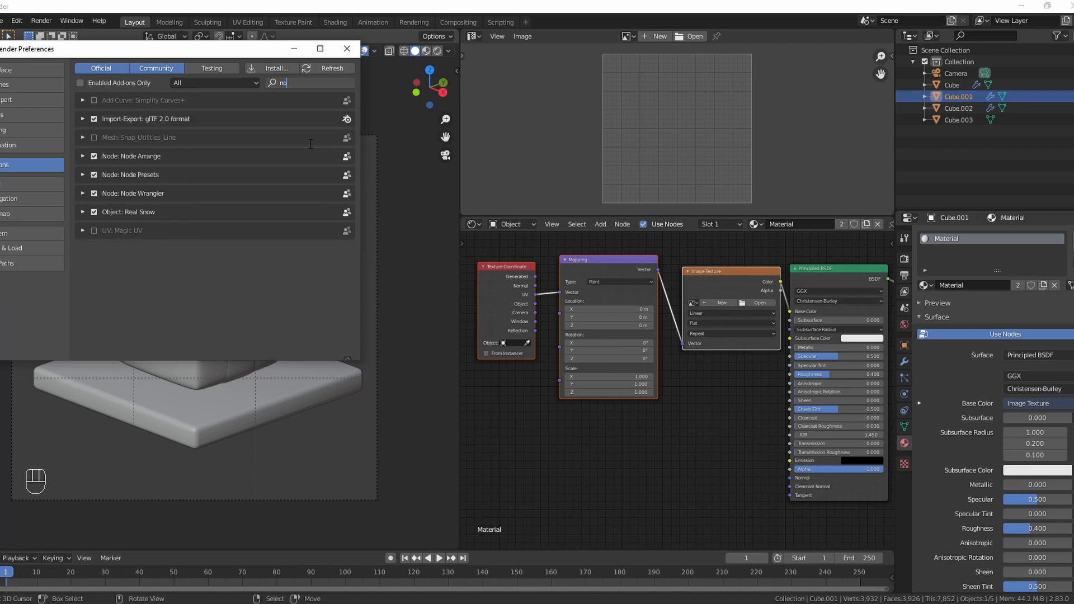
click(347, 48)
Step: Select only the Image Texture node in the upper block's material
ctrl+scroll(649, 364, right, 2)
scroll(650, 357, down, 2)
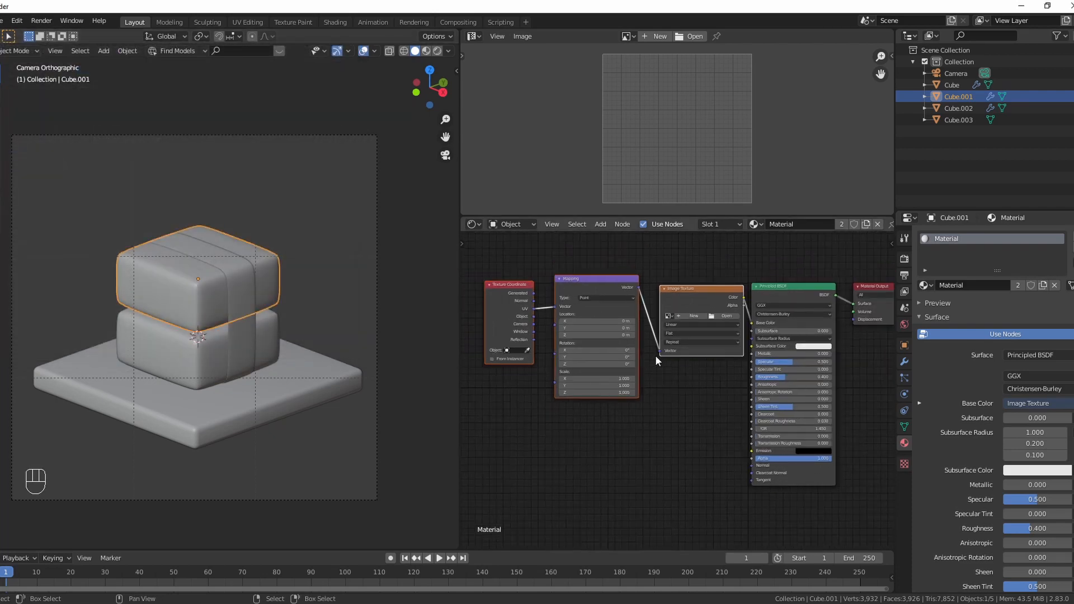
ctrl+scroll(655, 356, right, 1)
scroll(657, 369, up, 1)
click(690, 284)
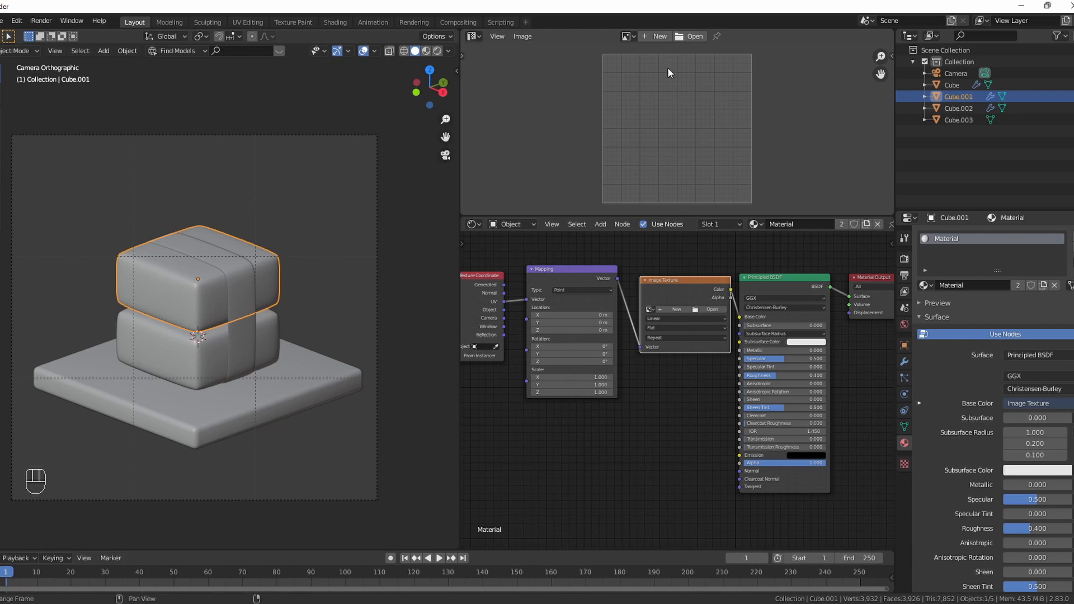
Step: Load the close-up salmon image ending in 95-78.jpg into the image editor and UV-unwrap the whole upper block with Project From View
click(687, 37)
double_click(445, 320)
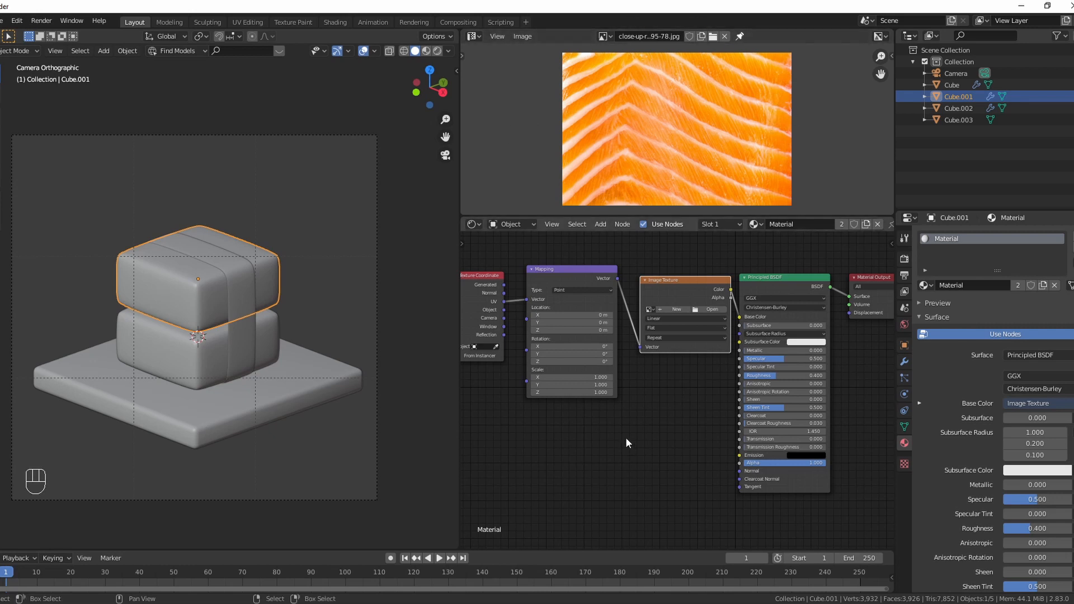
key(Tab)
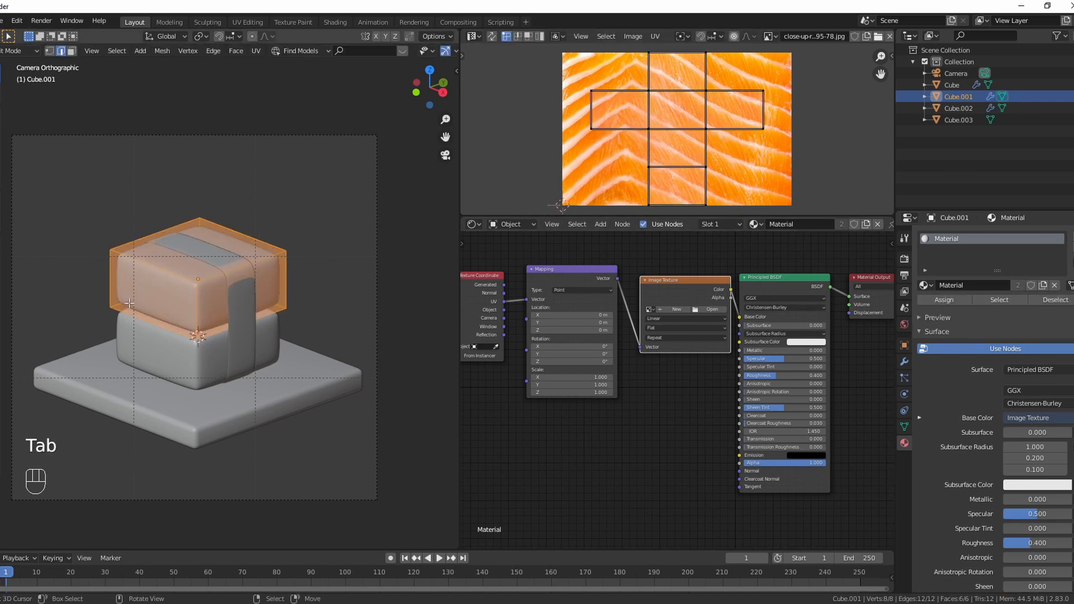
scroll(731, 156, down, 1)
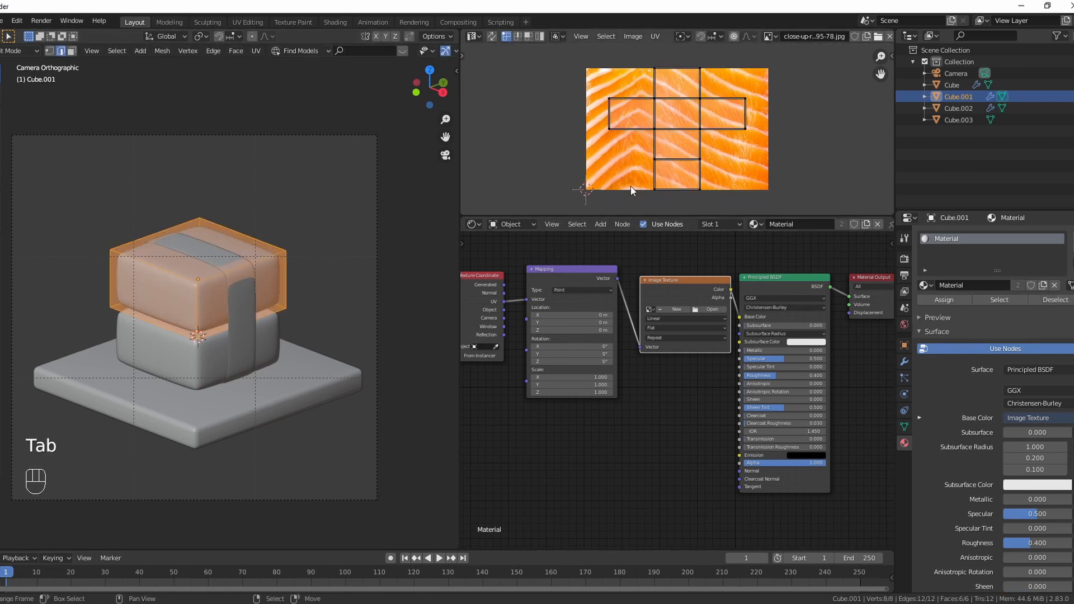
key(u)
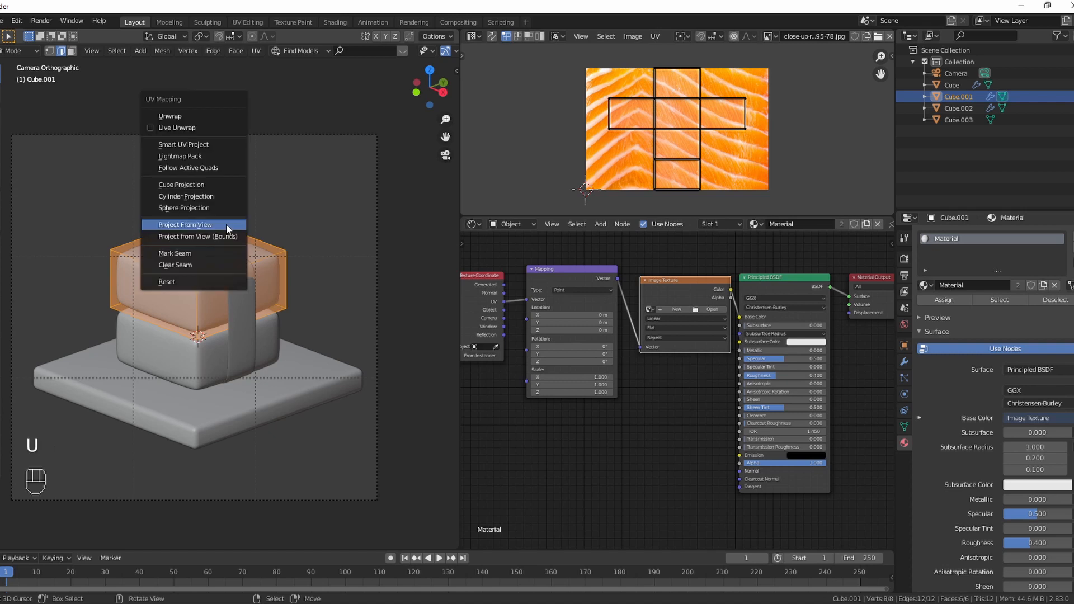
click(221, 224)
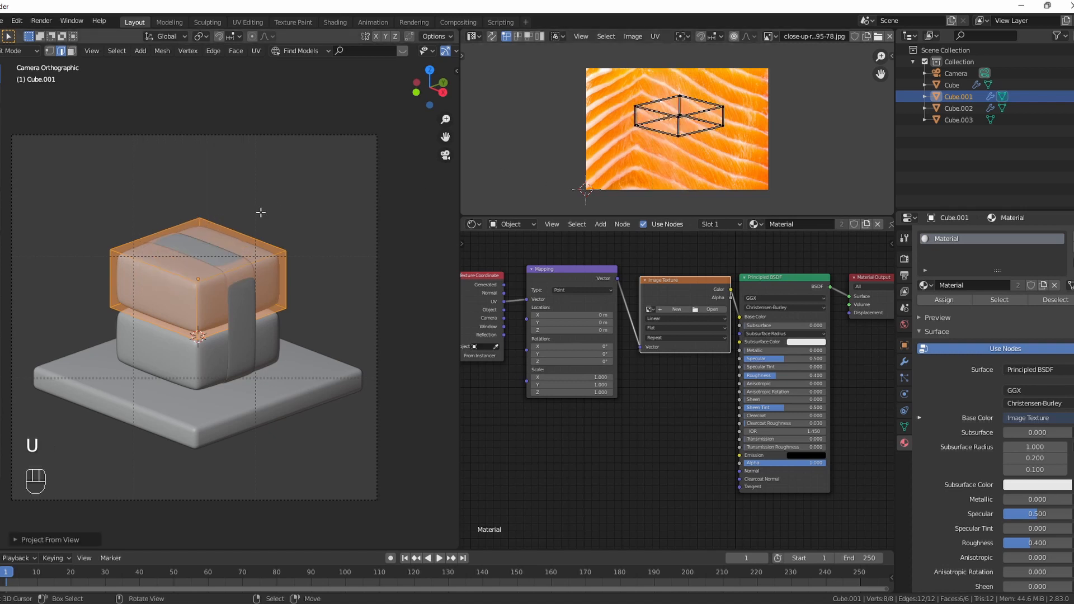
key(Tab)
key(Tab)
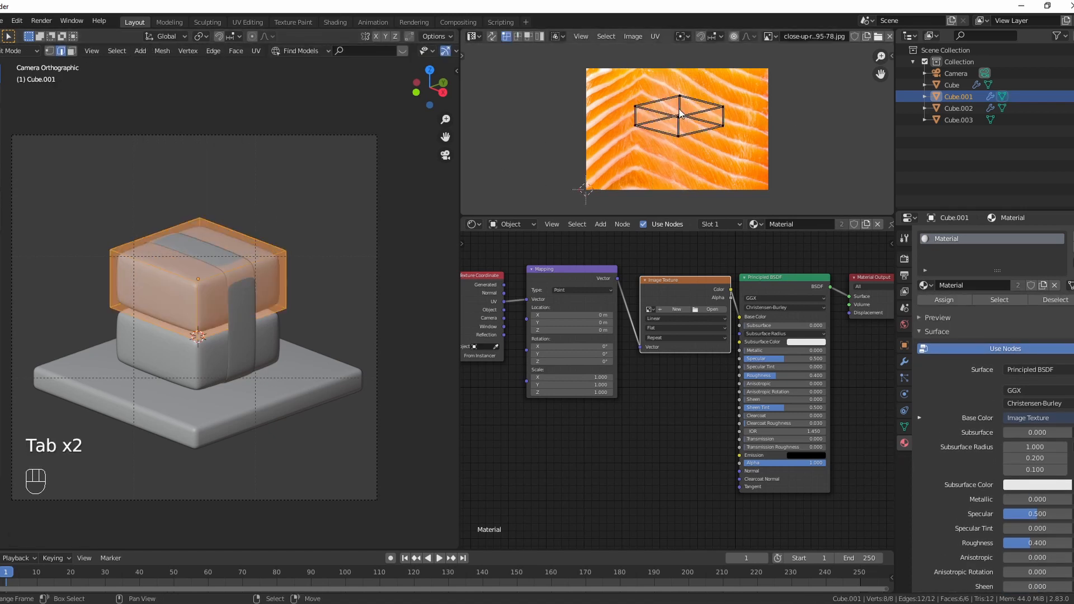
key(Tab)
Step: Show the viewport in Material Preview and assign the loaded salmon image to the upper block's Image Texture node
click(426, 51)
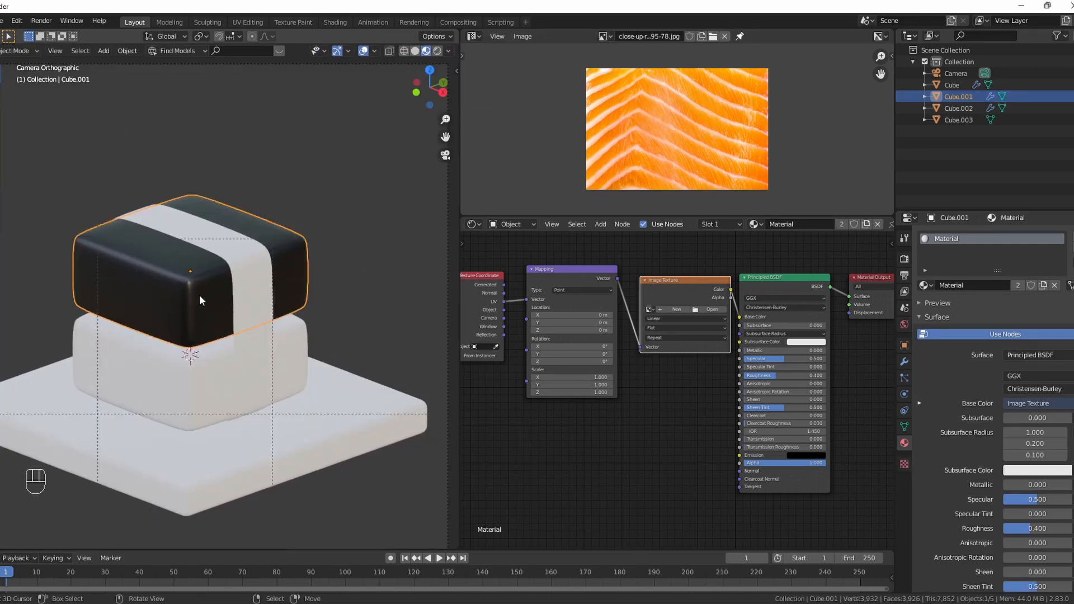
scroll(646, 304, up, 2)
click(639, 288)
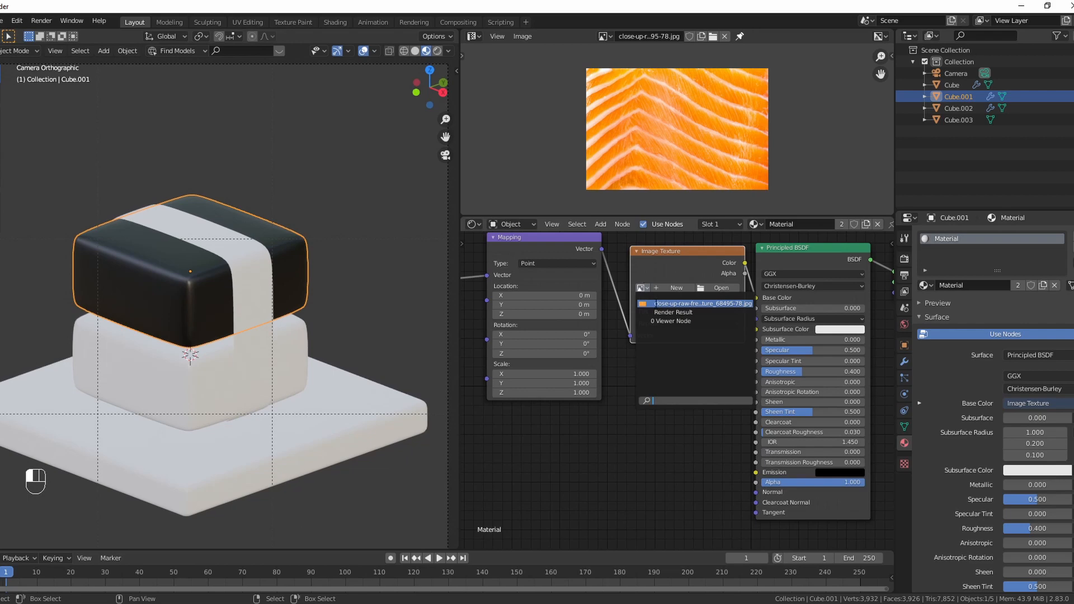
click(656, 305)
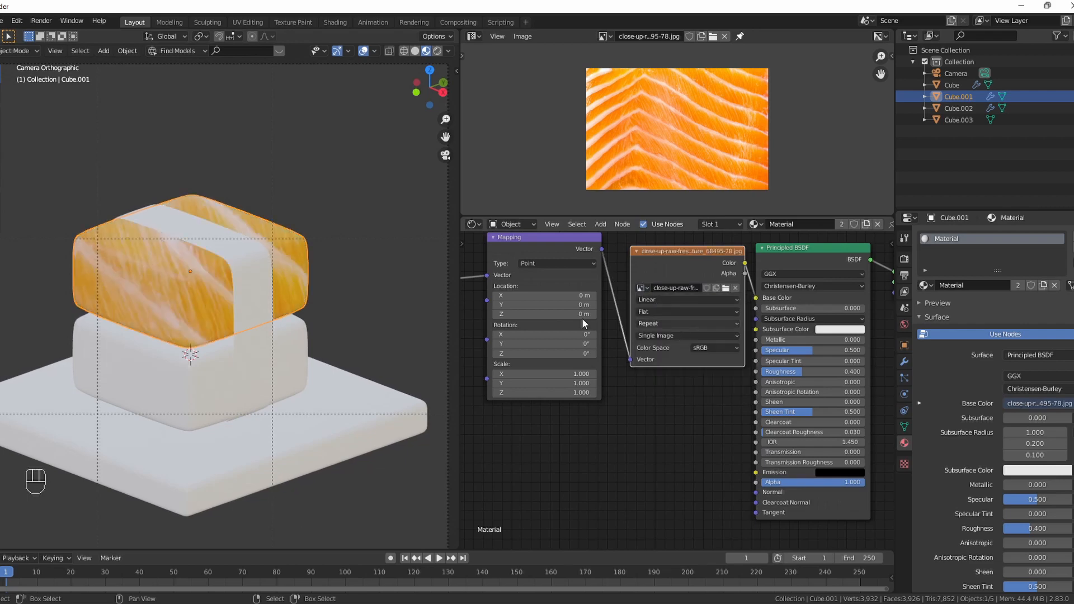
scroll(193, 281, up, 3)
scroll(192, 281, down, 5)
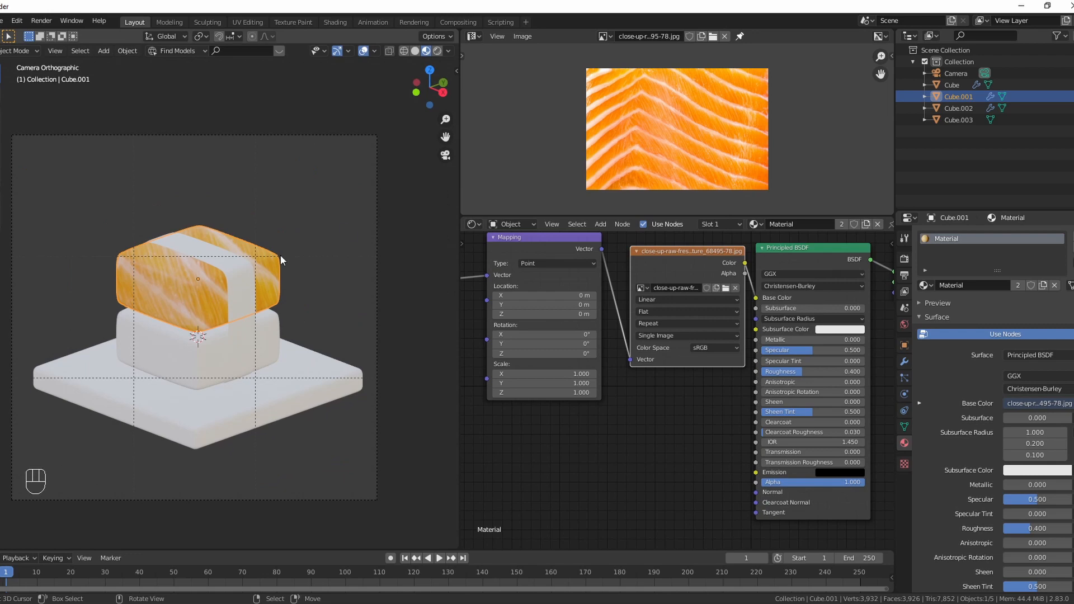
mouse_move(280, 257)
middle_down()
mouse_move(147, 285)
mouse_move(1, 243)
mouse_move(293, 251)
middle_up()
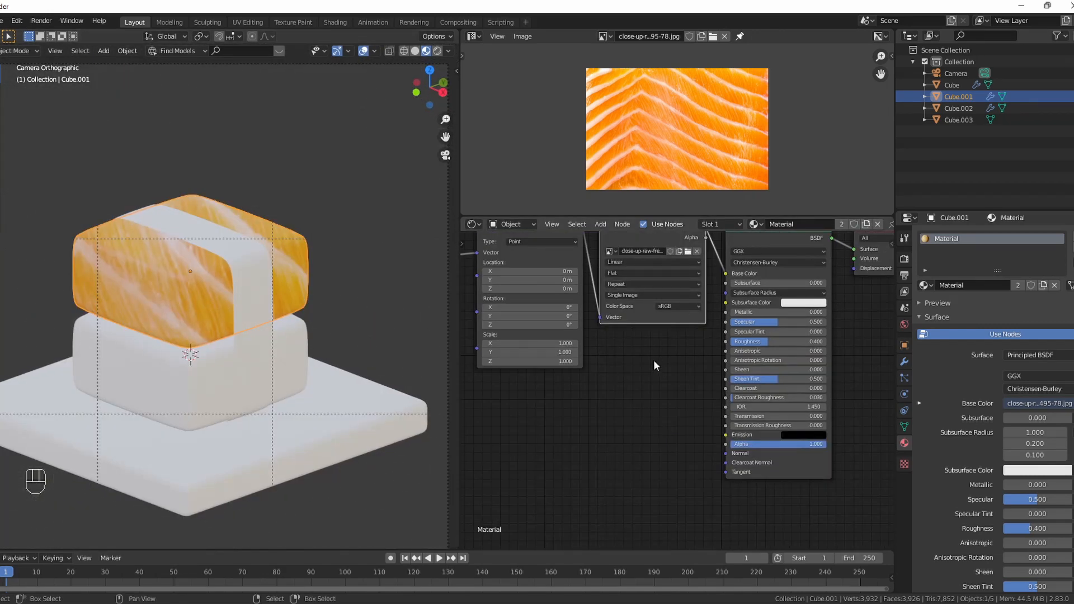
Step: Add a Displacement node and a Bump node side by side below the Image Texture node
key(shift+a)
text(d)
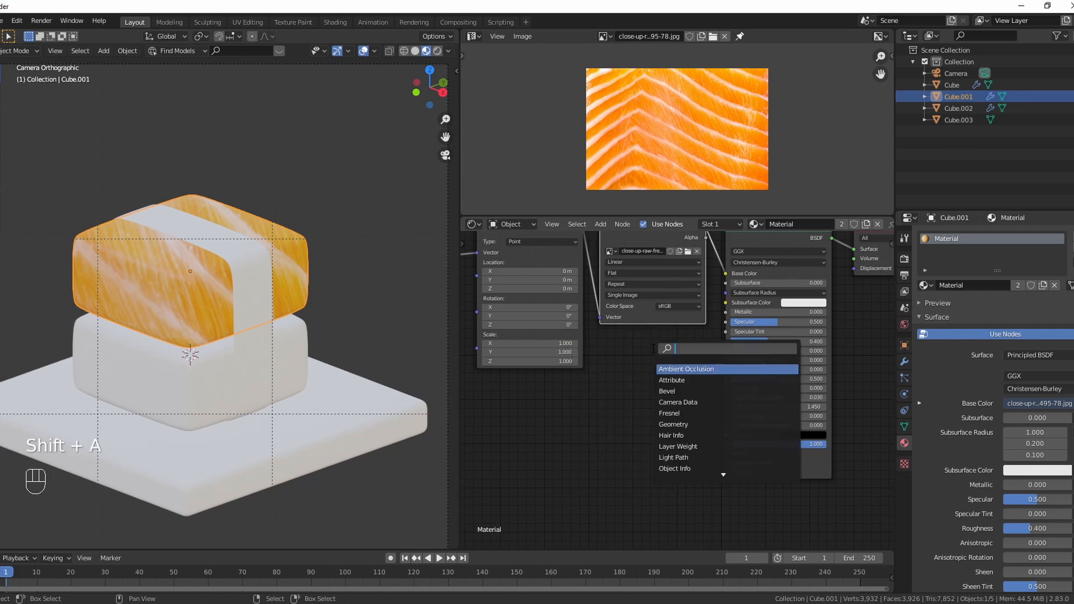
text(i)
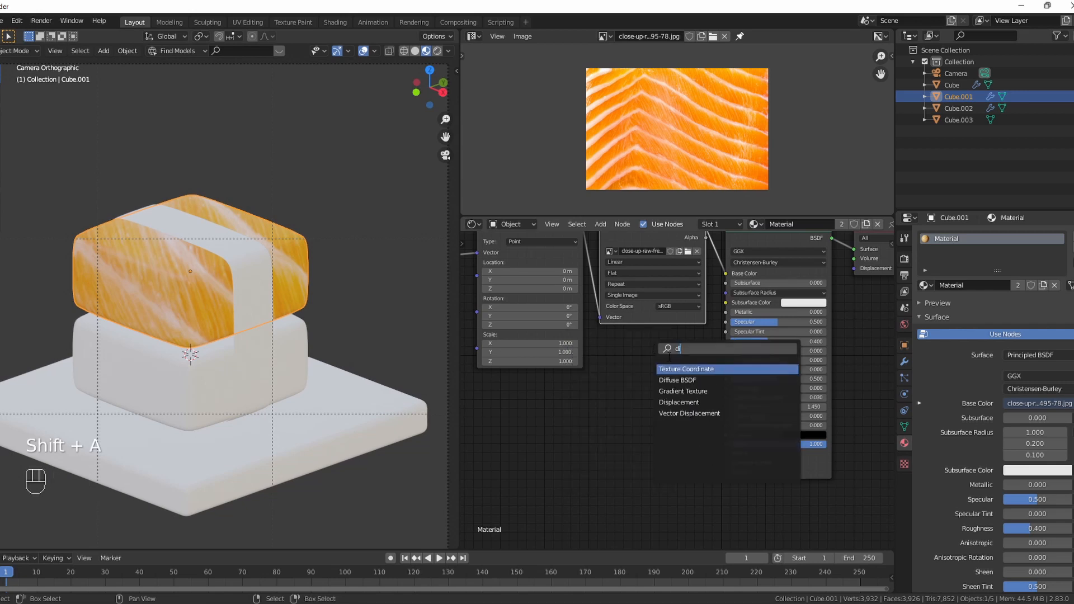
click(699, 404)
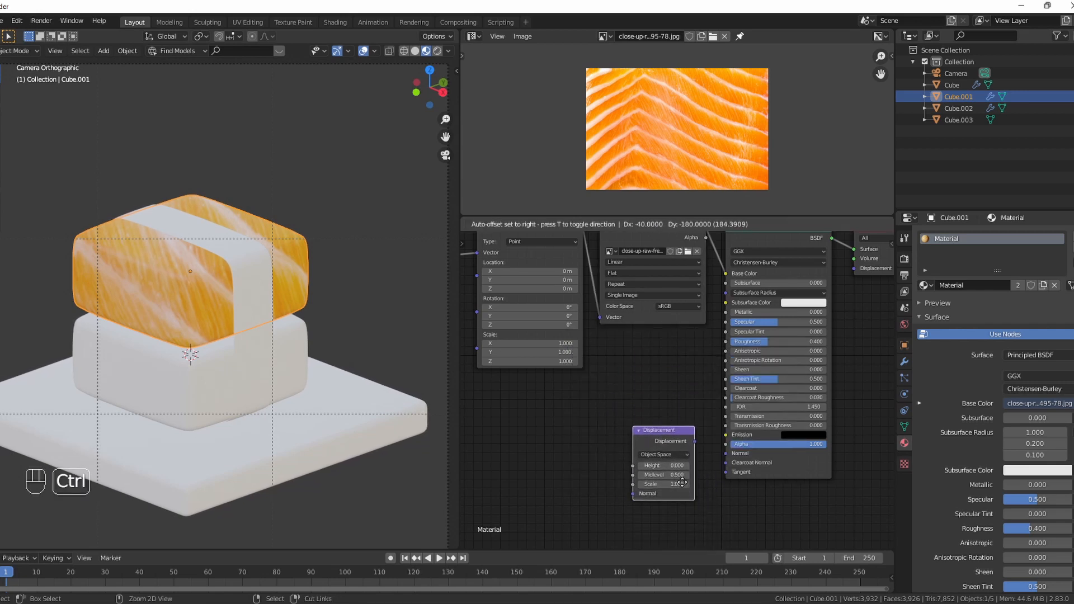
click(684, 491)
key(shift+a)
text(bum)
click(674, 476)
click(575, 450)
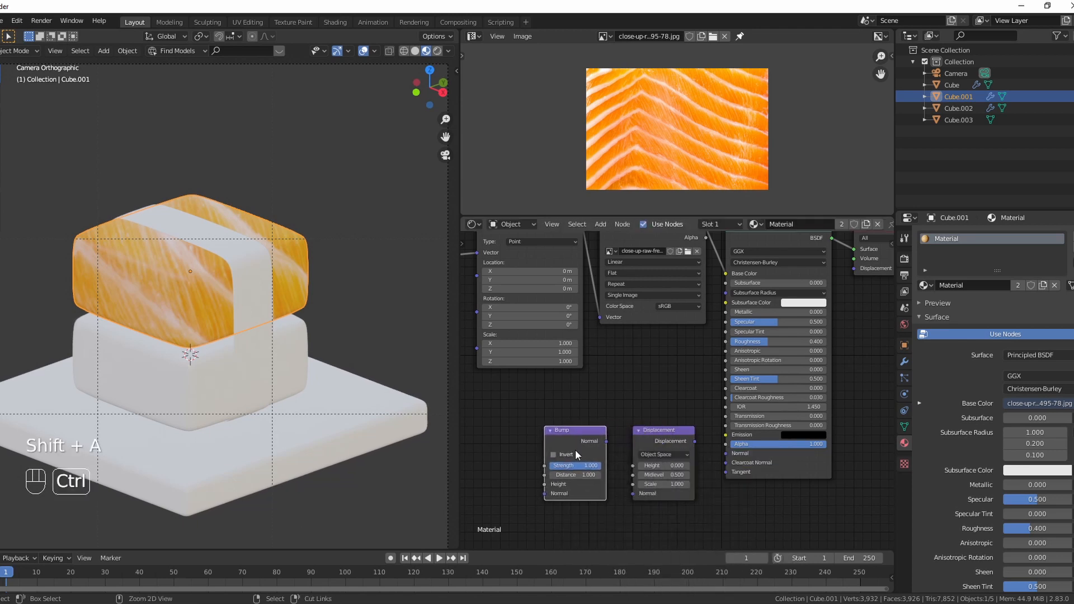
Step: Link the Bump node to the Principled BSDF's Normal and the Displacement node to the Material Output's Displacement, stacking the two nodes
drag(606, 441, 699, 377)
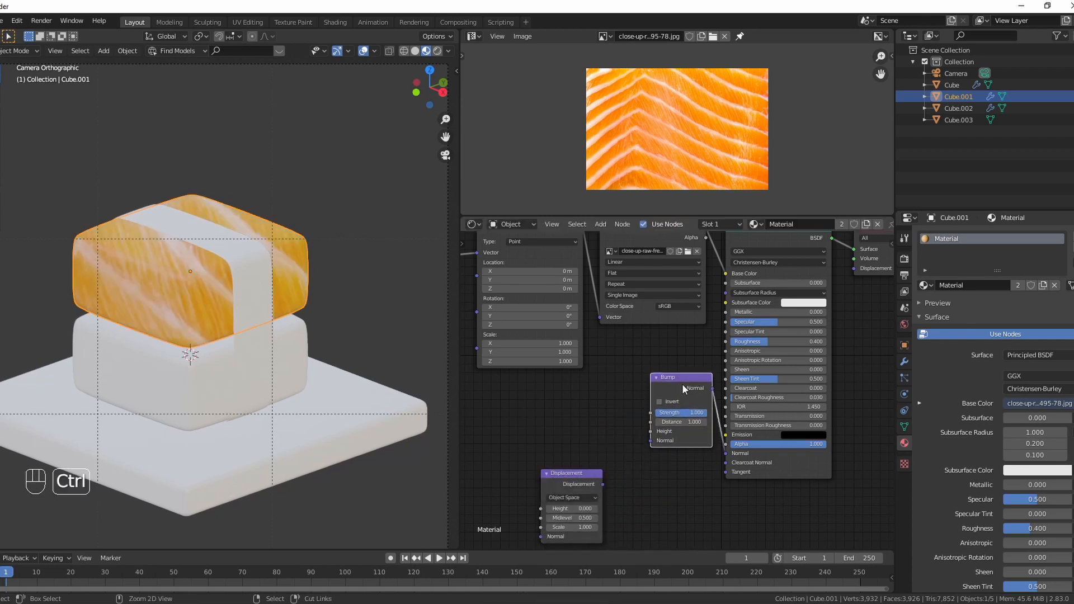
drag(562, 479, 854, 270)
middle_drag(854, 270, 838, 335)
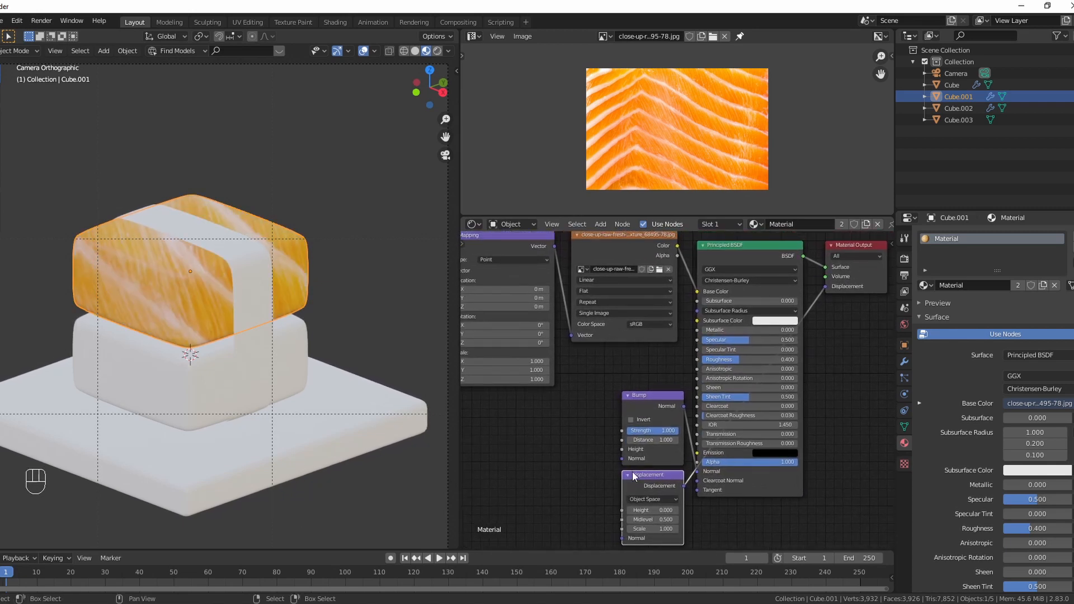
Step: Add an RGB to BW node beside the Displacement node, on its input side
key(shift+a)
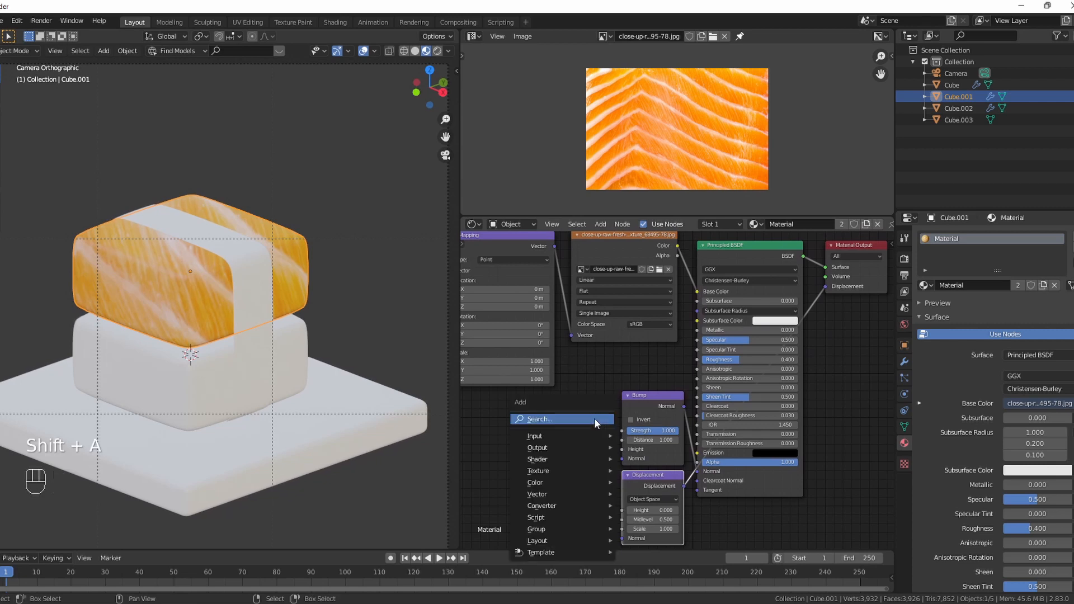
click(594, 418)
text(rgb)
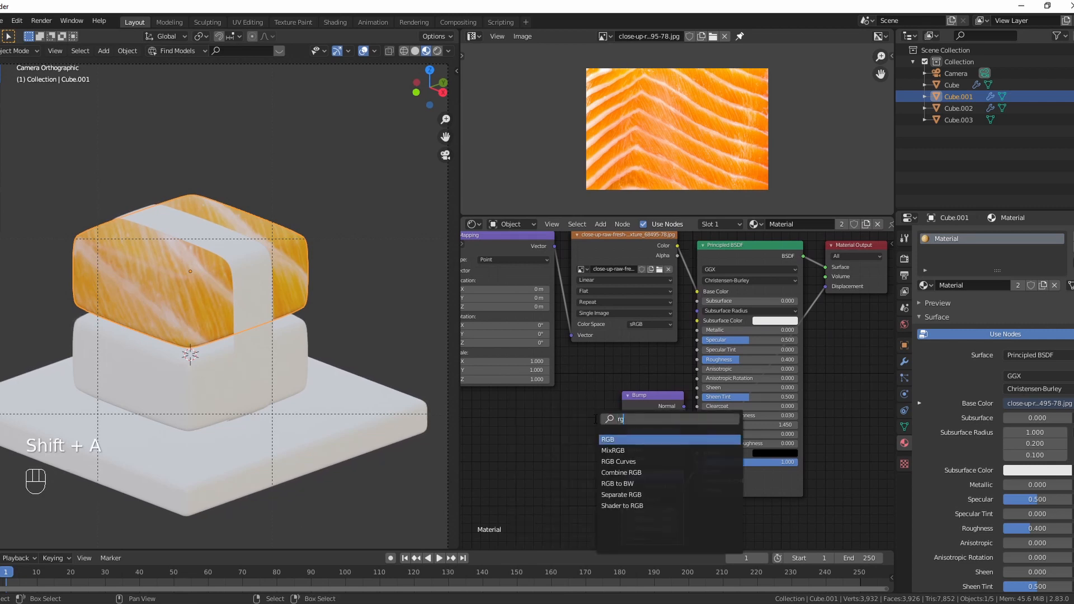
click(639, 483)
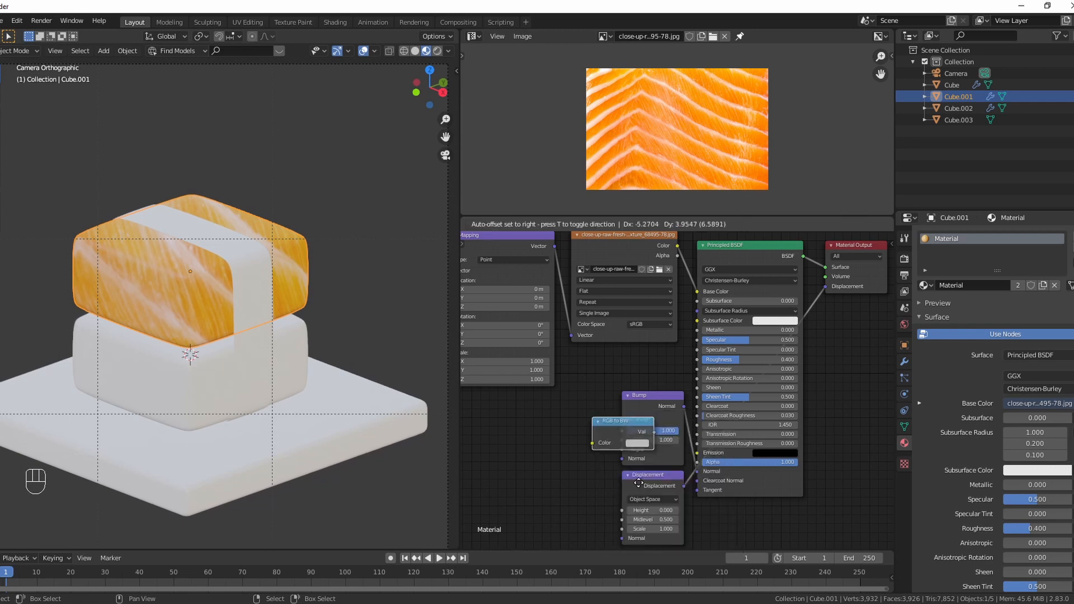
ctrl+click(593, 541)
middle_drag(601, 479, 601, 454)
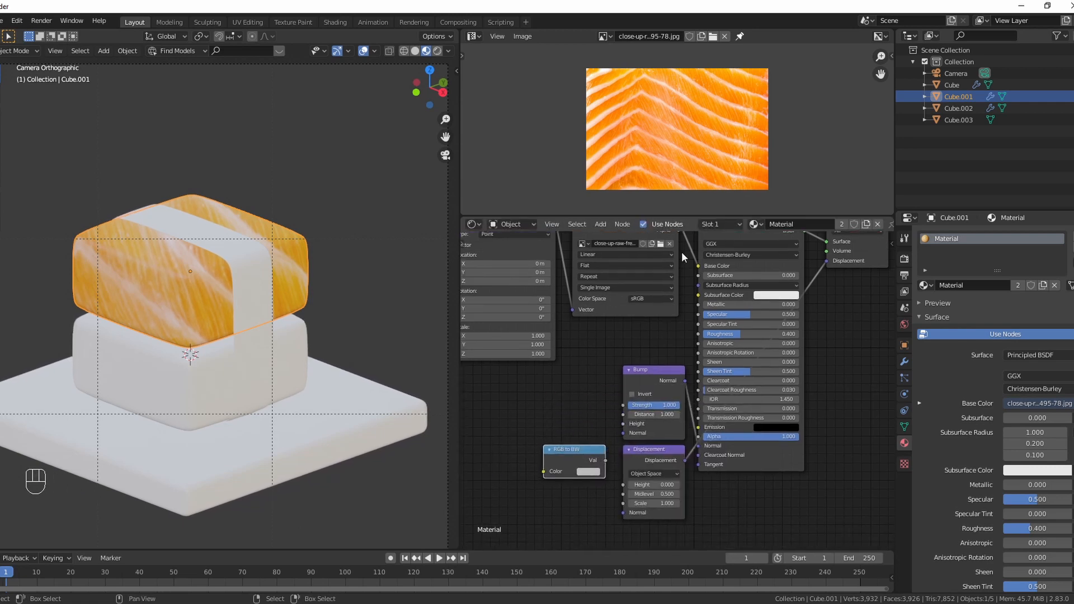
Step: Feed the salmon image's Color through RGB to BW into the Displacement node's Height and set the Displacement Scale to 0.100
middle_drag(681, 231, 676, 270)
drag(680, 260, 545, 511)
middle_drag(591, 512, 586, 444)
drag(601, 433, 622, 458)
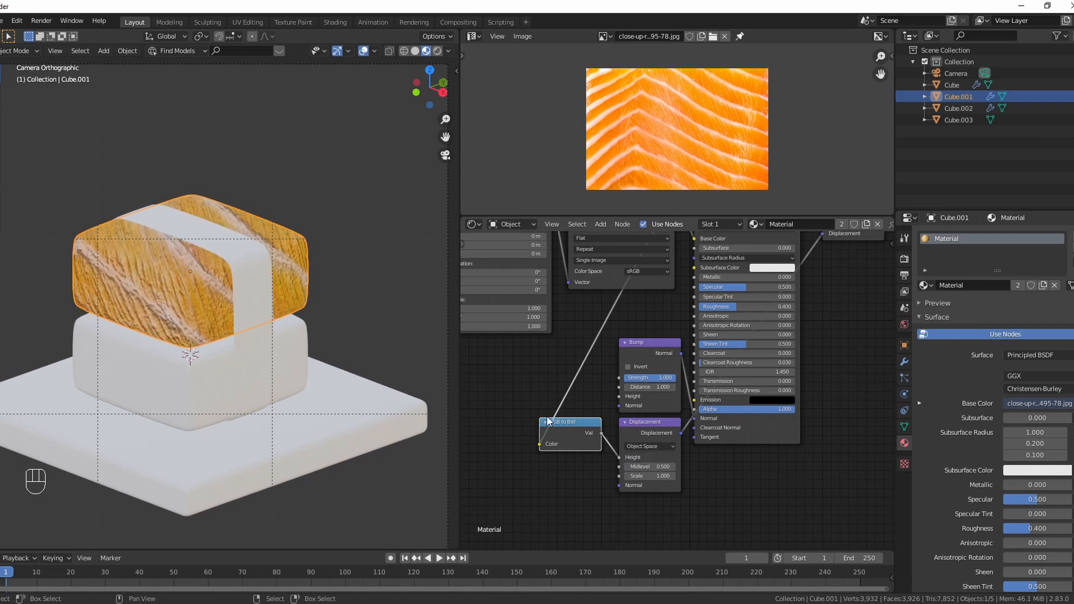
mouse_move(659, 477)
mouse_down()
mouse_move(643, 476)
mouse_move(689, 477)
mouse_move(649, 477)
mouse_up()
middle_drag(650, 364, 666, 384)
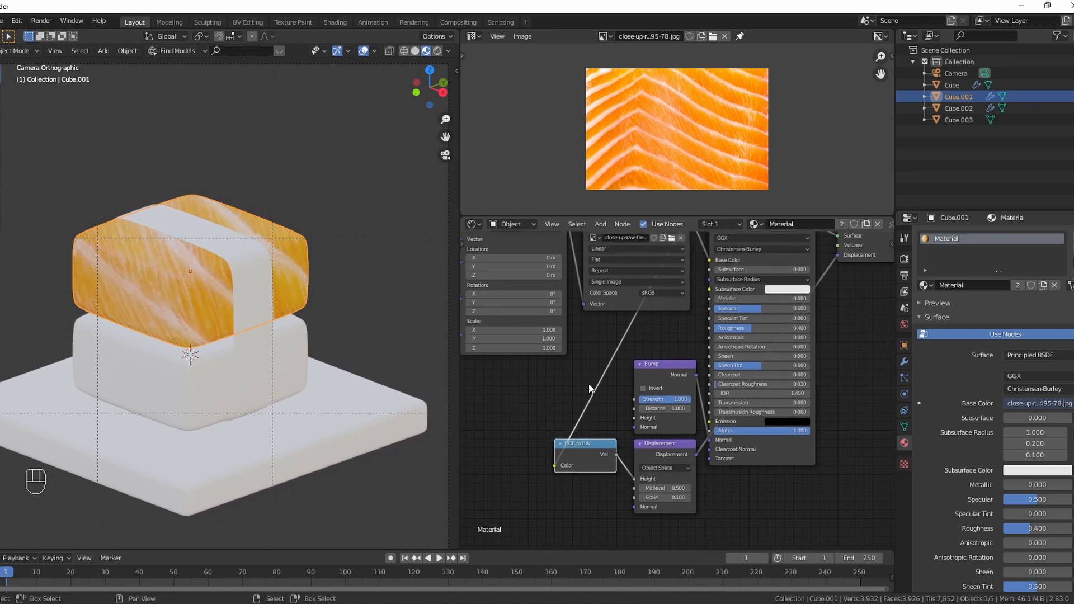
Step: Link the salmon image's Color to the Bump node's Height and set the Bump Strength to 0.233
middle_drag(588, 384, 614, 396)
drag(683, 247, 629, 450)
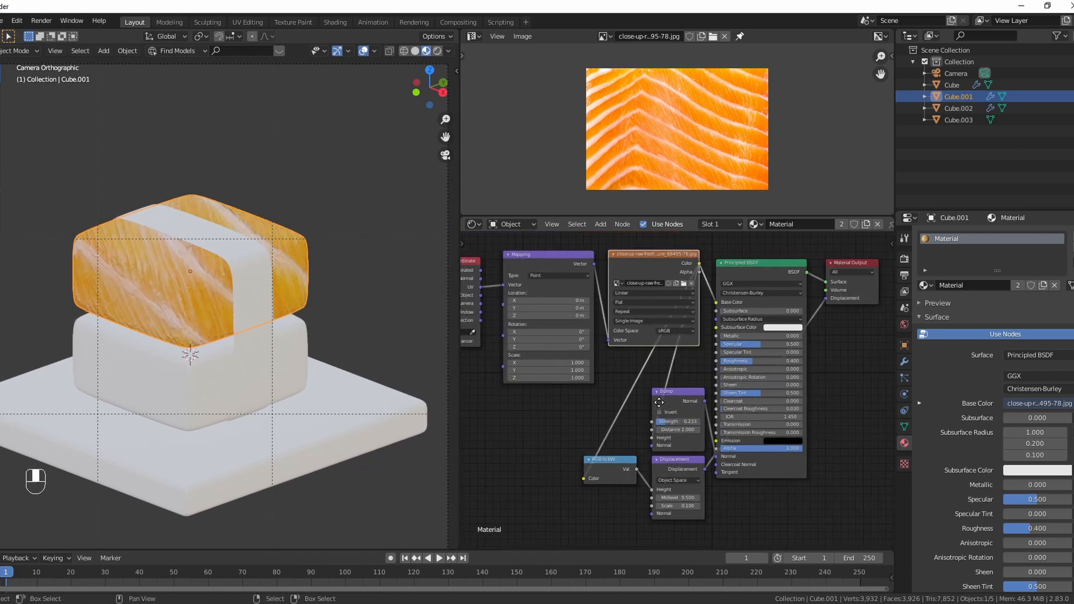
middle_drag(659, 402, 661, 402)
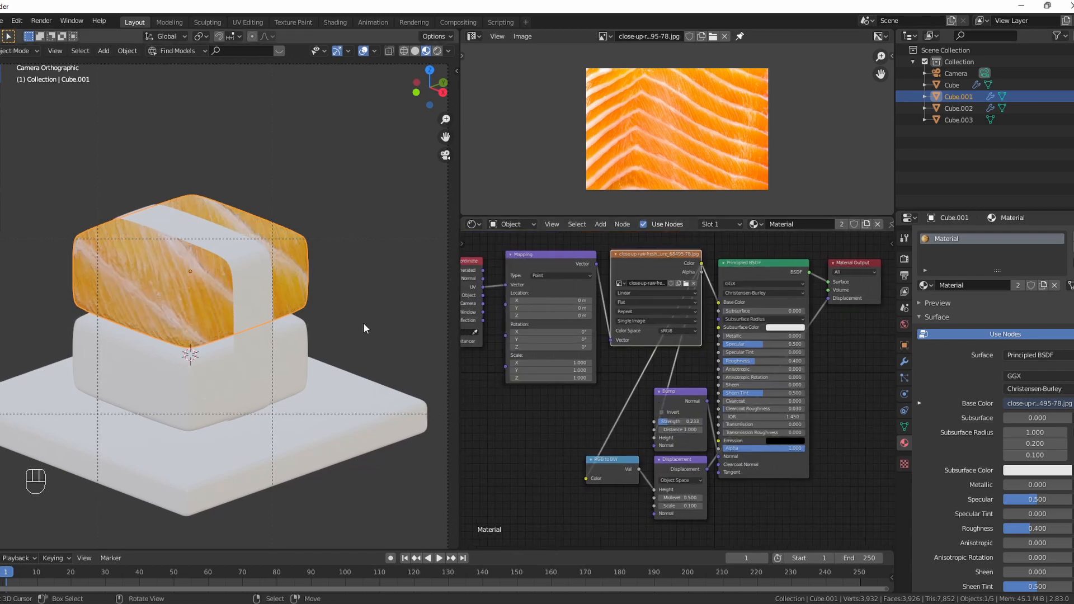
Step: Copy the upper block's salmon material and paste it onto the lower rounded block
click(204, 363)
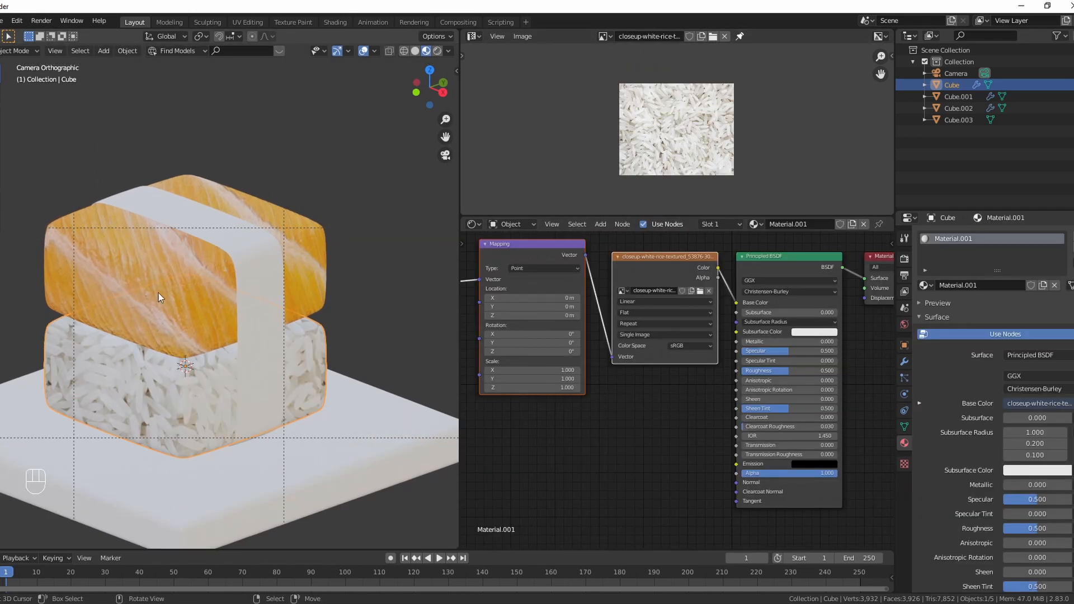
click(201, 314)
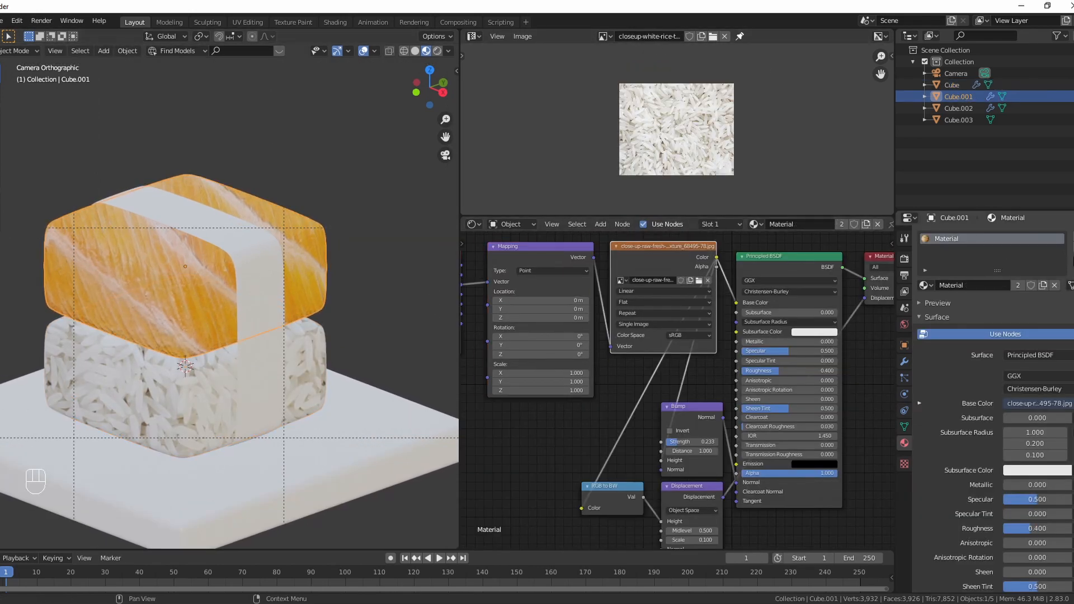
click(1073, 263)
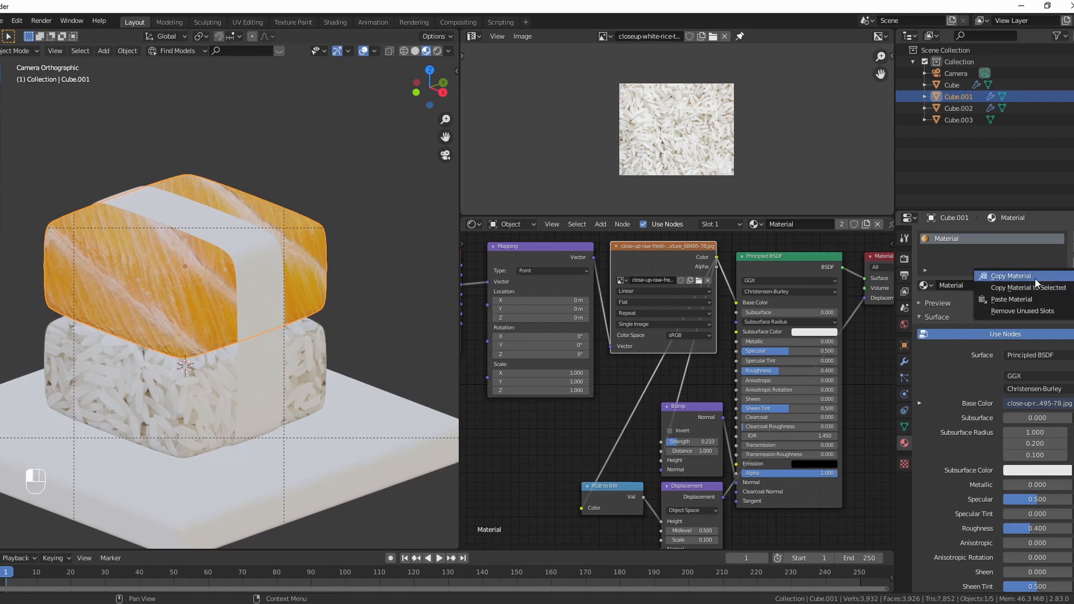
click(1010, 277)
click(87, 410)
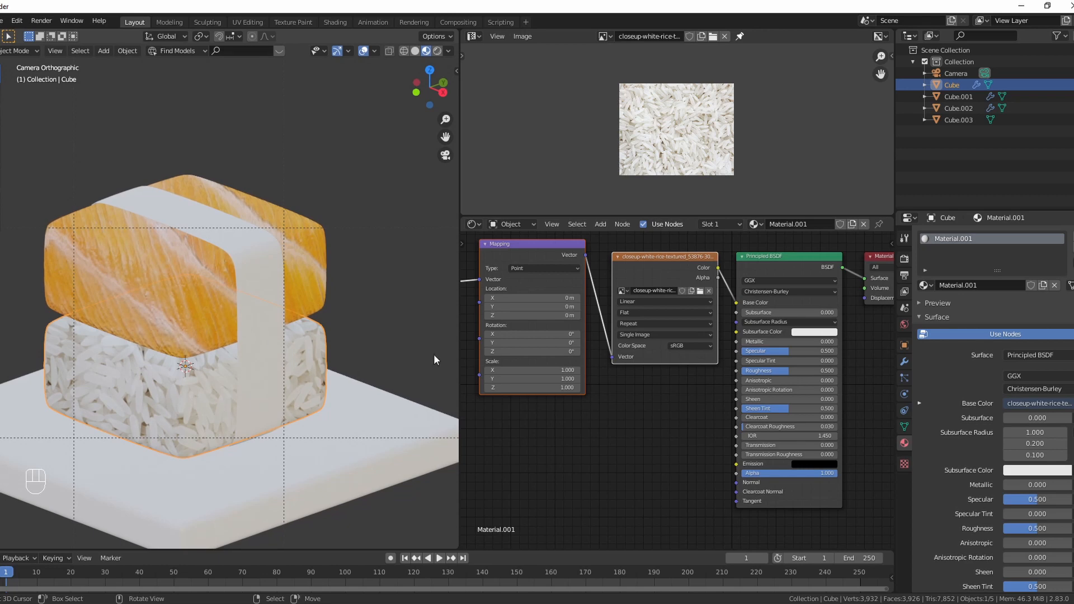
click(1073, 267)
click(1016, 297)
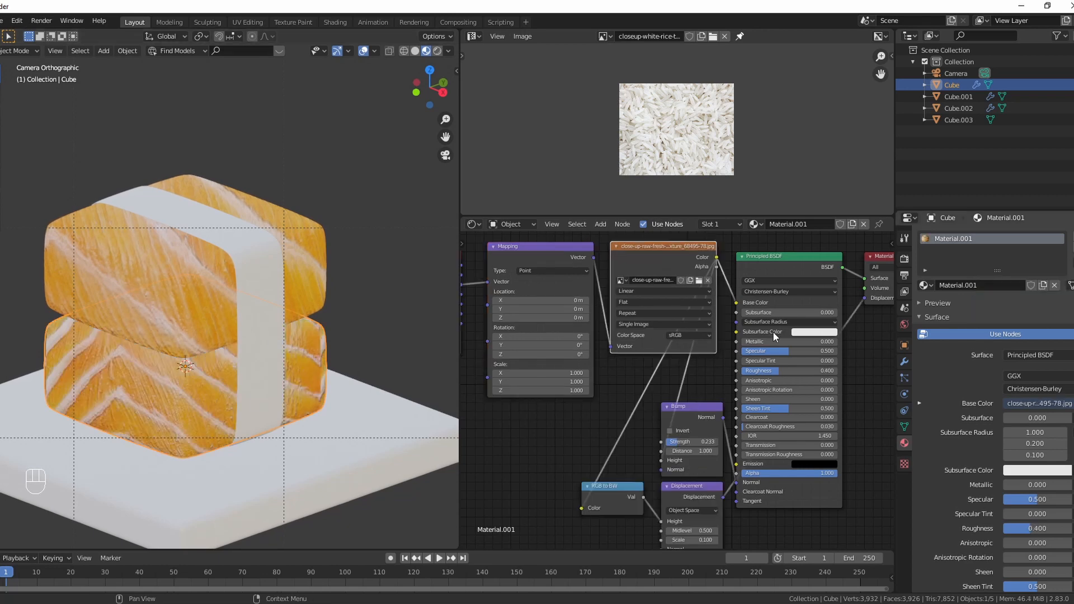
Step: Replace the image in the lower block's material with the closeup-white-rice texture, and select the base slab and the lower block in turn
click(621, 280)
click(643, 308)
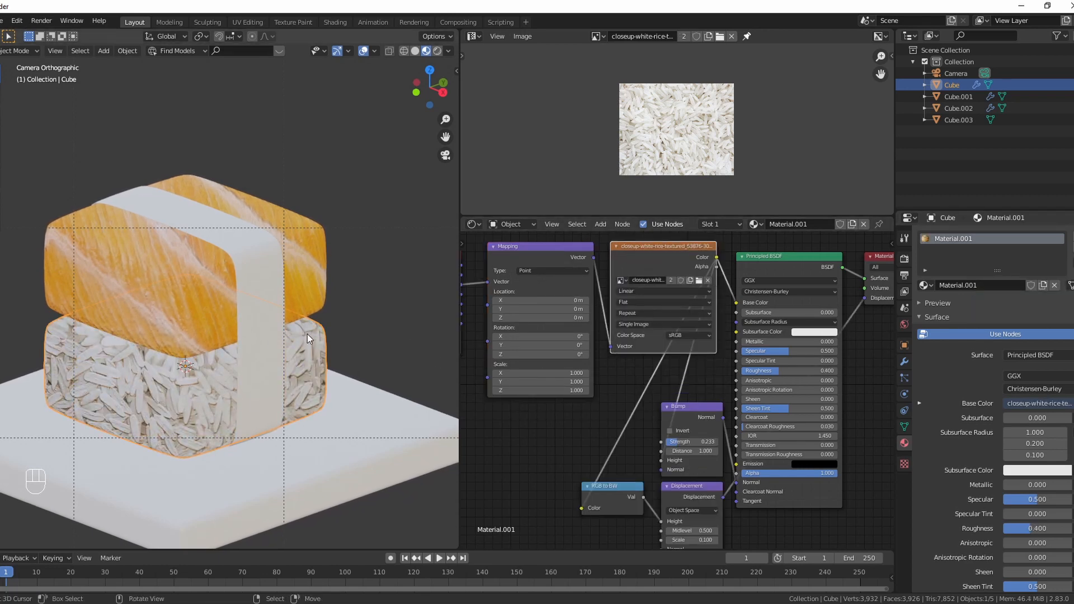
scroll(277, 359, down, 2)
click(319, 381)
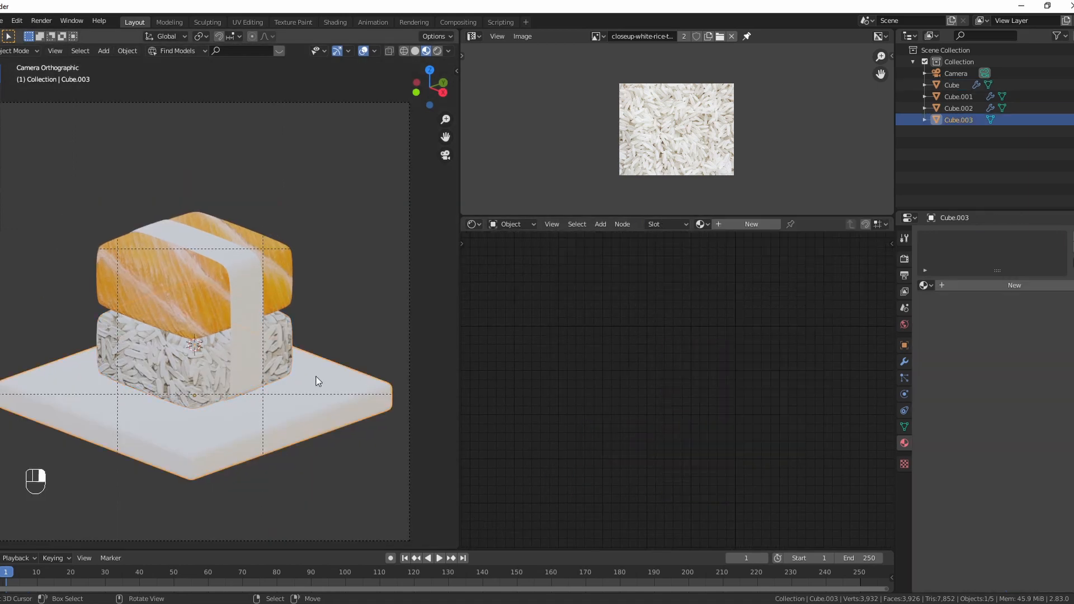
click(277, 354)
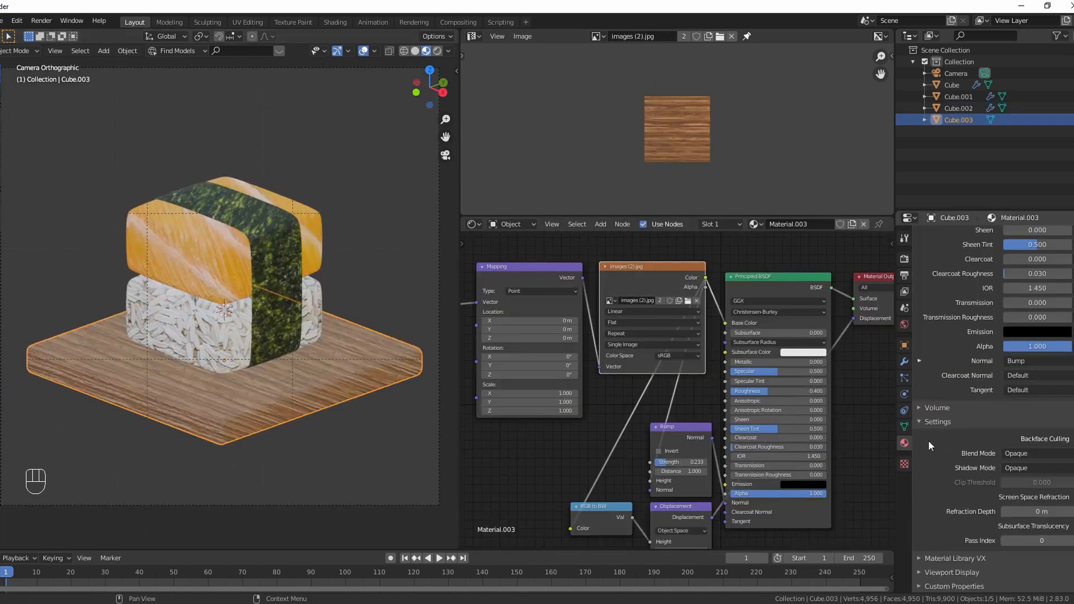
Step: Deselect all objects and show the scene's render settings
scroll(928, 441, down, 2)
scroll(928, 441, up, 2)
key(a)
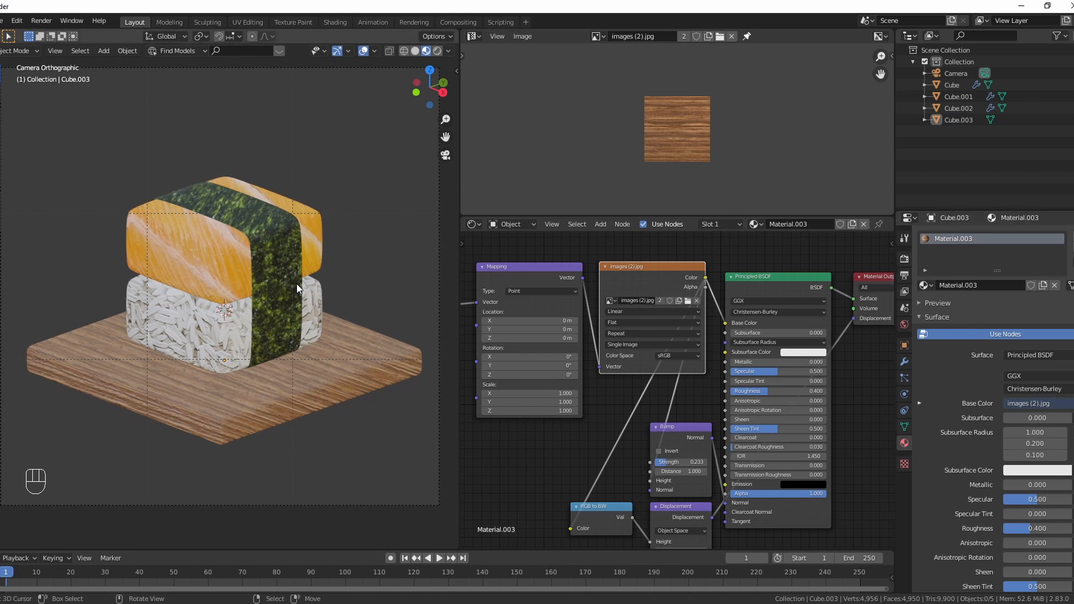
click(904, 238)
click(904, 258)
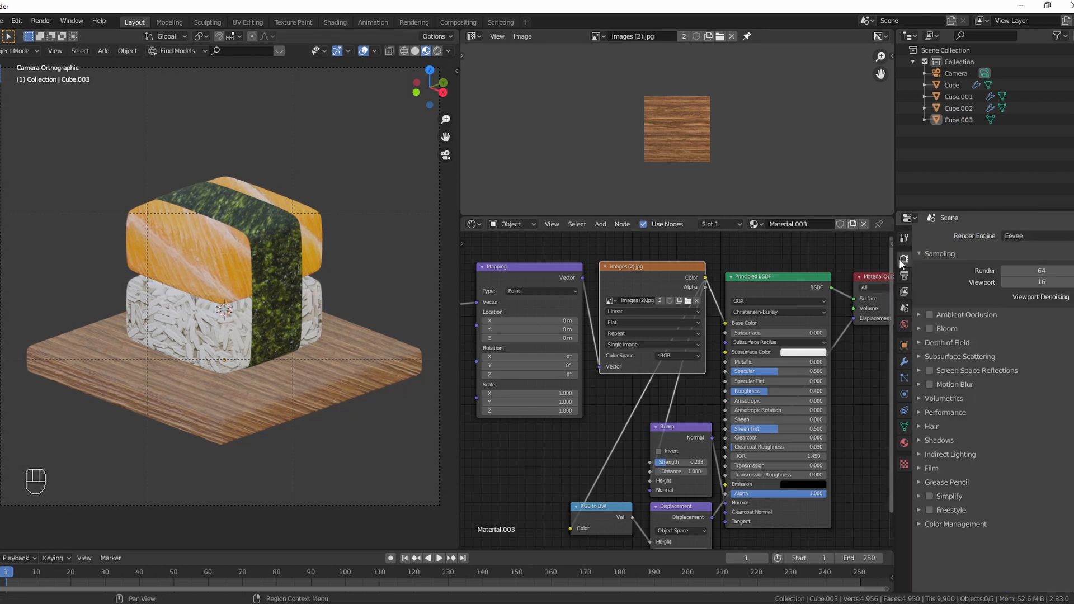
Step: Set the render engine to Cycles with GPU Compute as the device and Experimental as the feature set
click(1052, 232)
click(1023, 271)
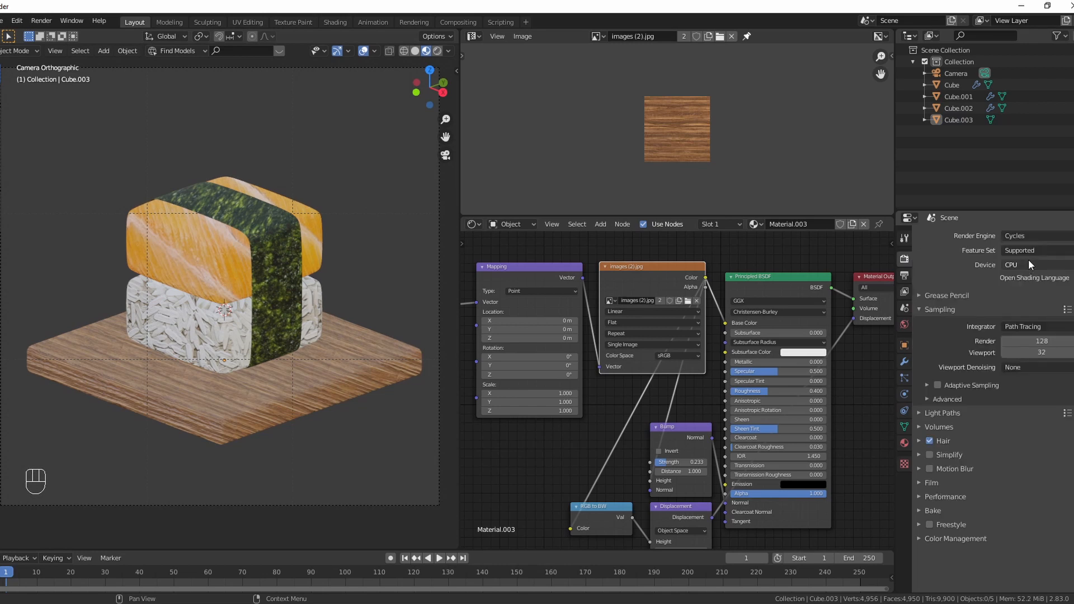
click(1028, 263)
click(1032, 291)
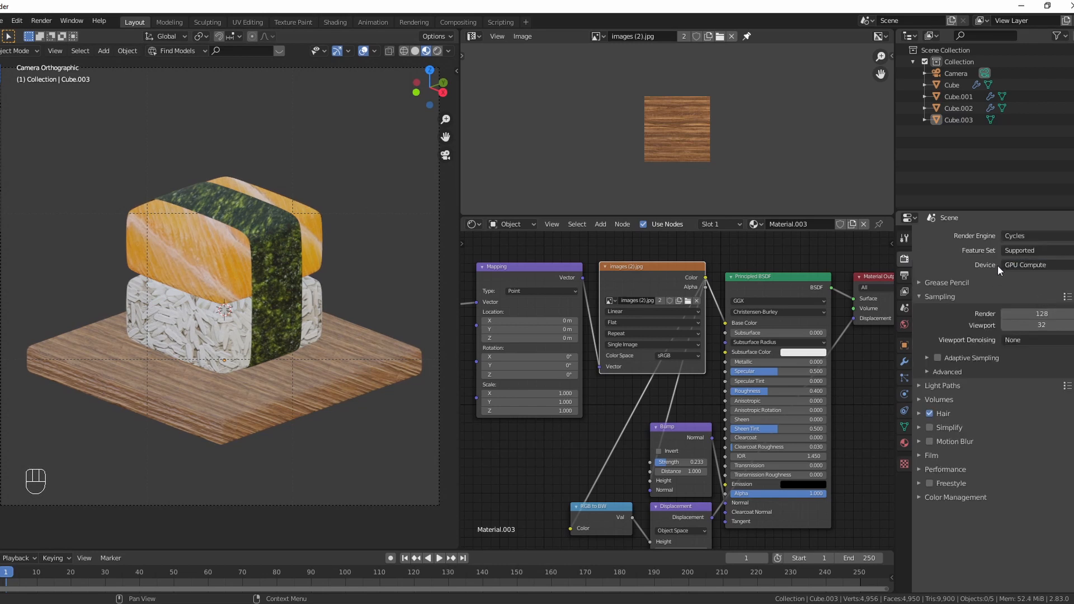
click(1035, 249)
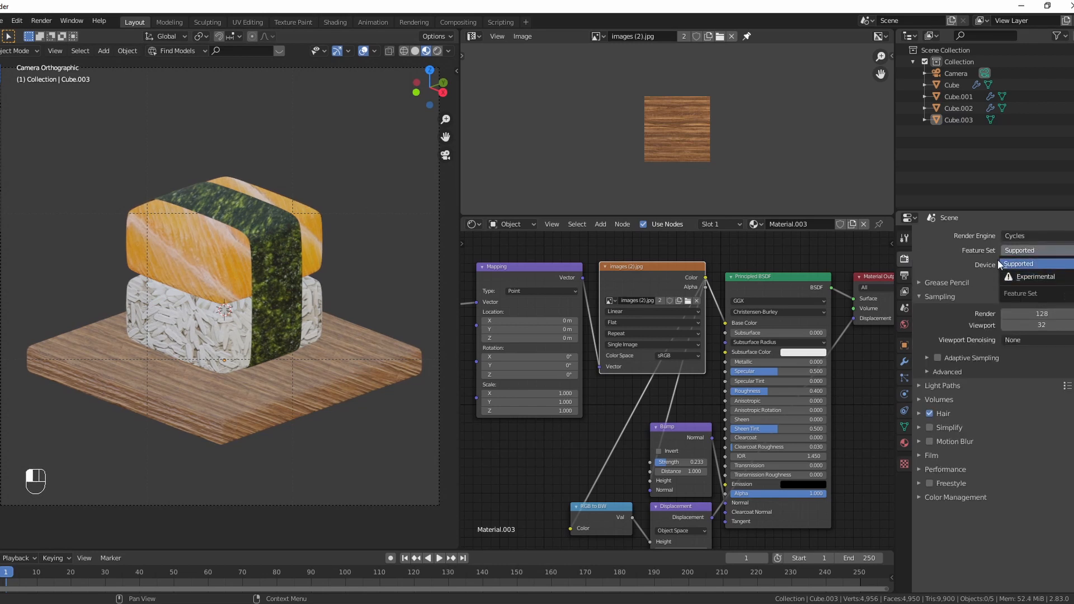
click(1018, 251)
click(1018, 276)
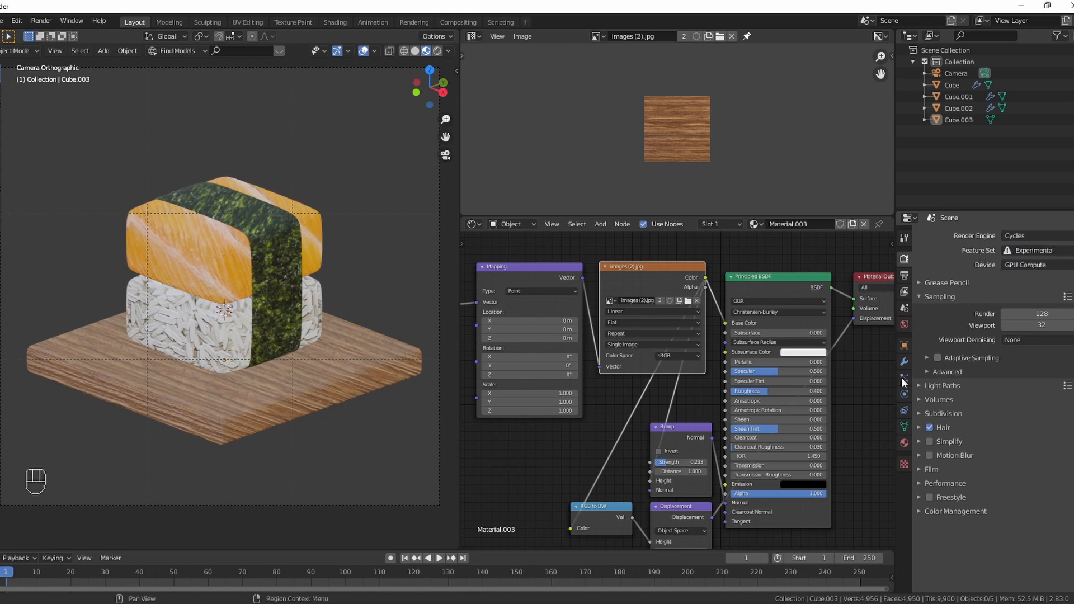
Step: Add a level 1 Subdivision Surface modifier to the wooden base slab and enable its Adaptive option
click(903, 362)
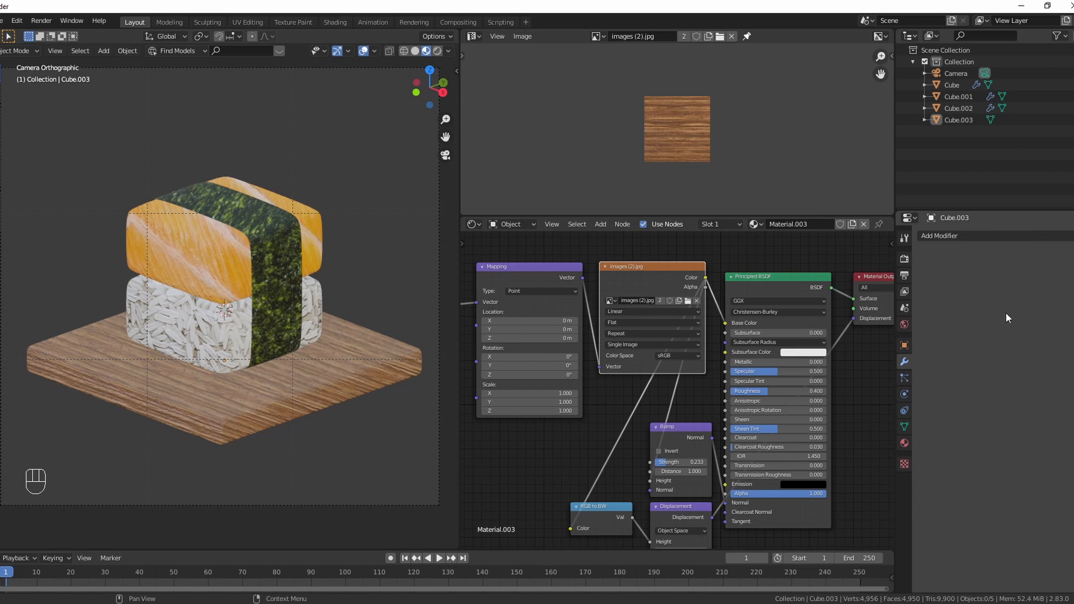
click(273, 385)
key(ctrl+1)
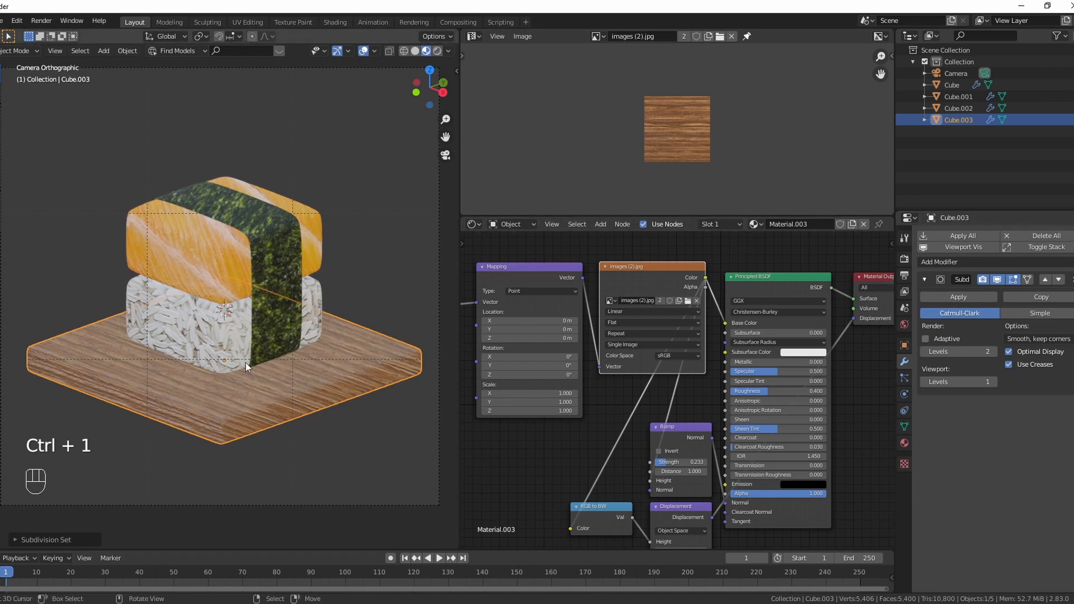
click(925, 338)
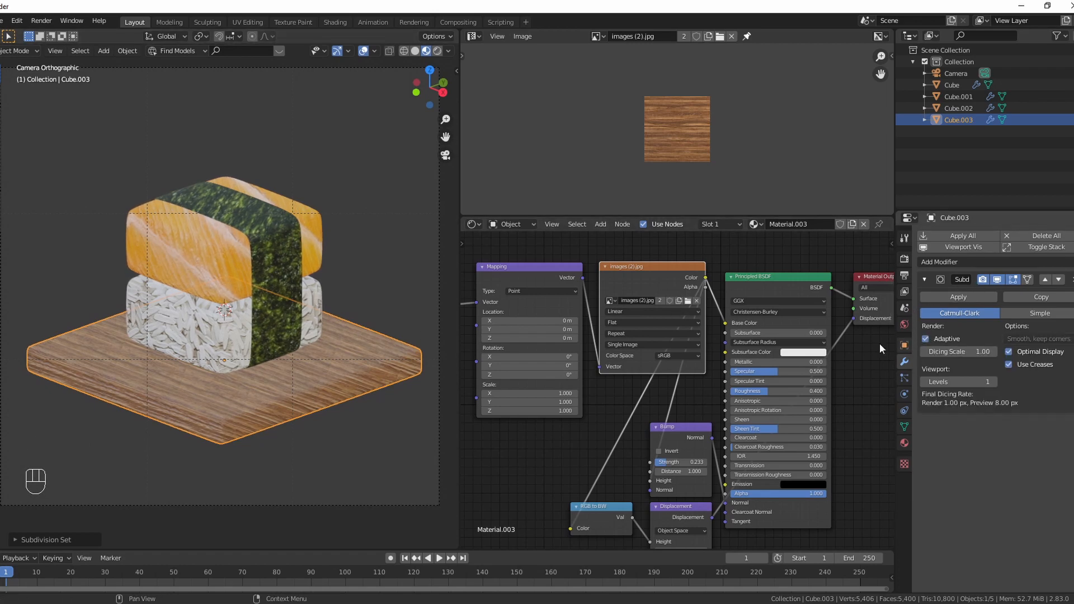
Step: Show the Subdivision modifier settings of the lower rice block and the seaweed strip in turn
click(233, 343)
scroll(922, 471, down, 5)
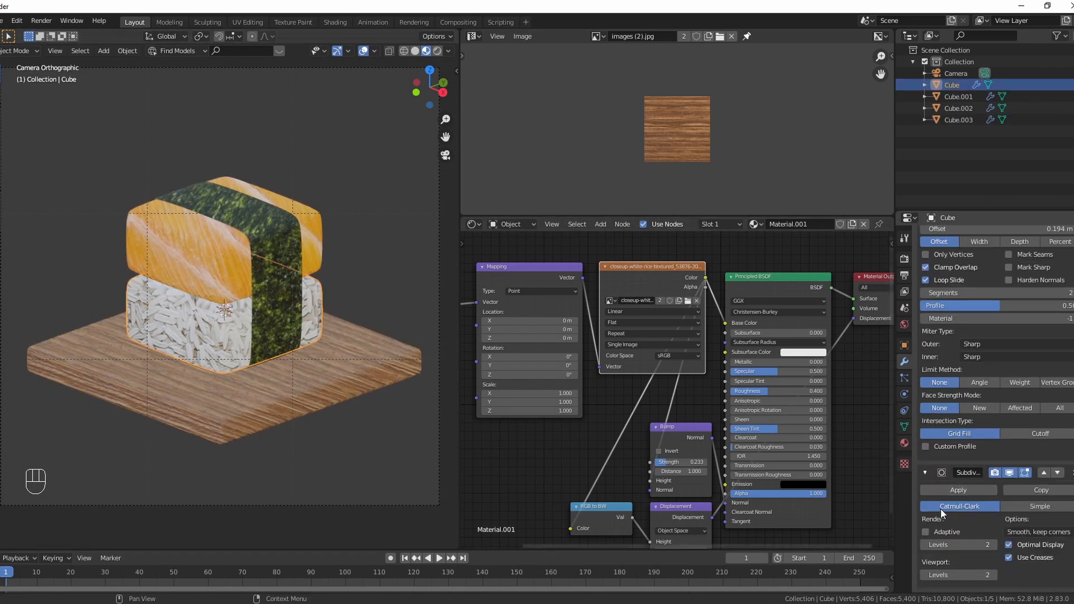
click(224, 241)
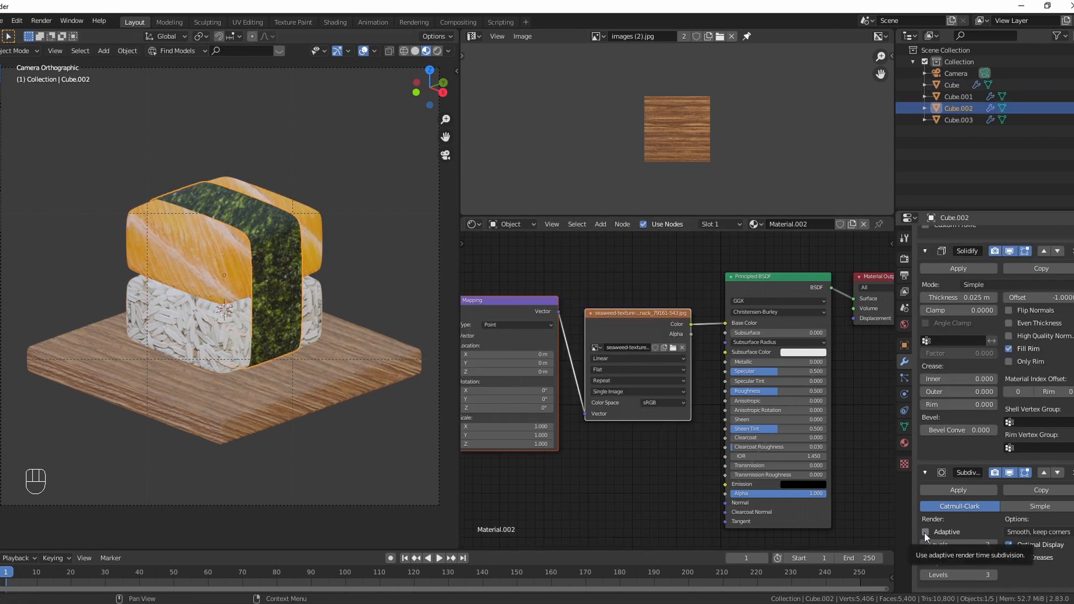
Step: Set the seaweed material's displacement method to Displacement and Bump, and open the displacement method choice for the wooden slab's material
click(905, 443)
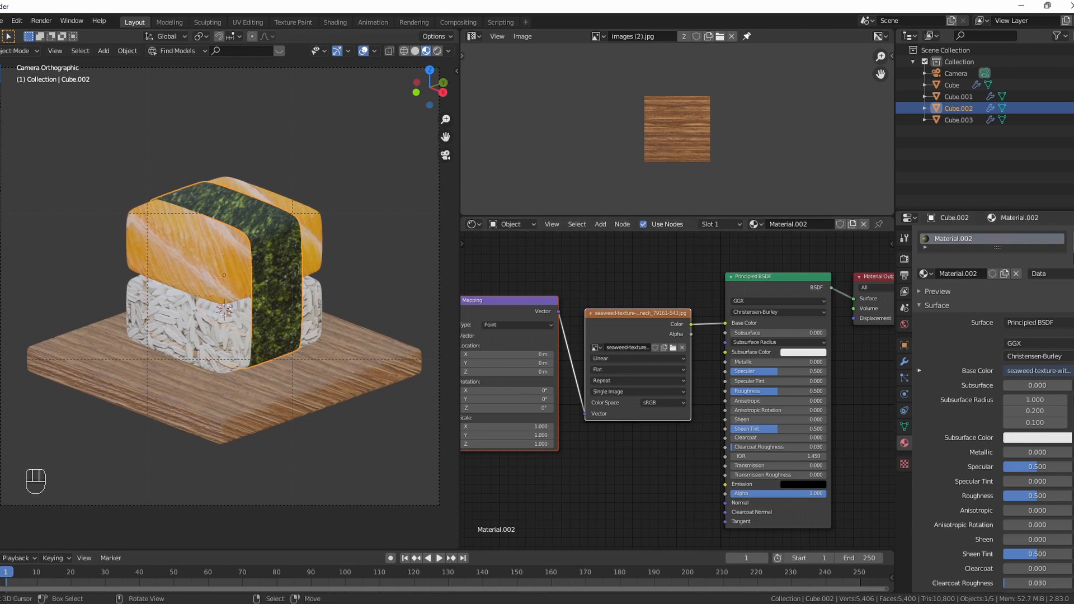
scroll(1035, 483, down, 15)
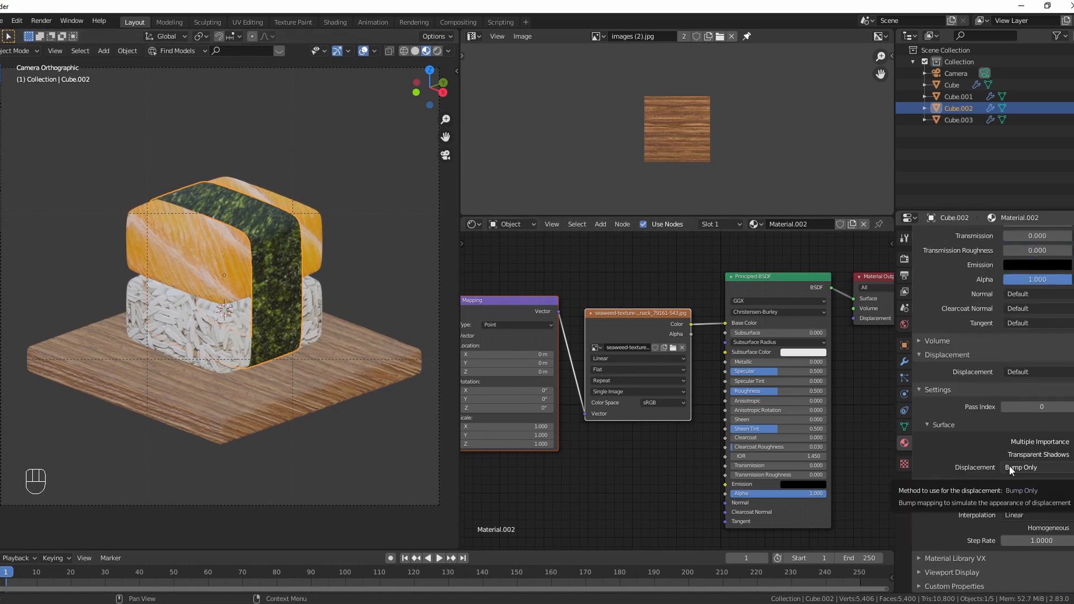
click(1029, 469)
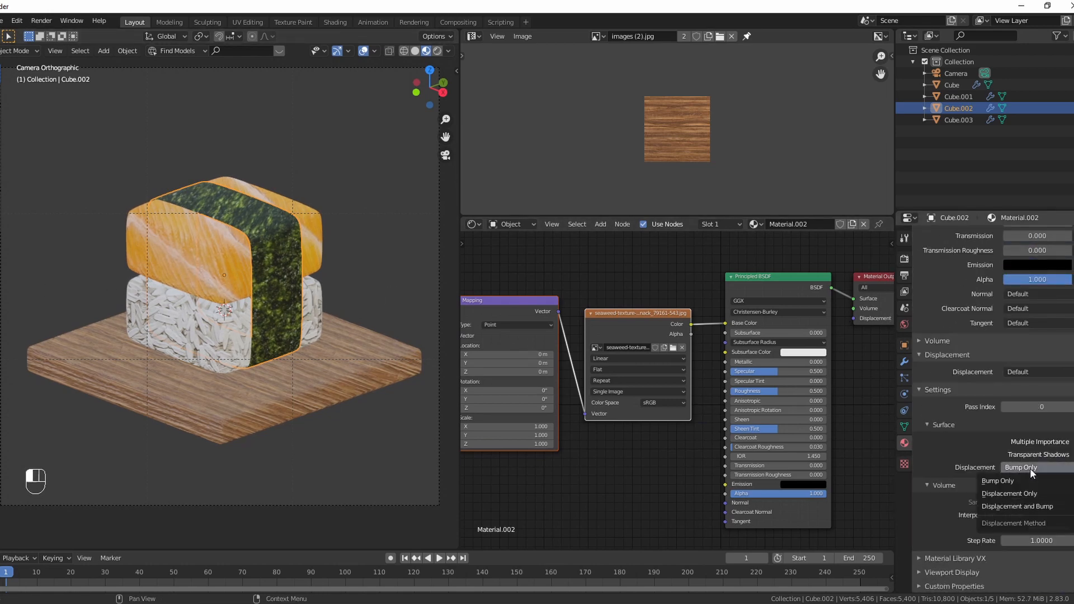
click(1034, 511)
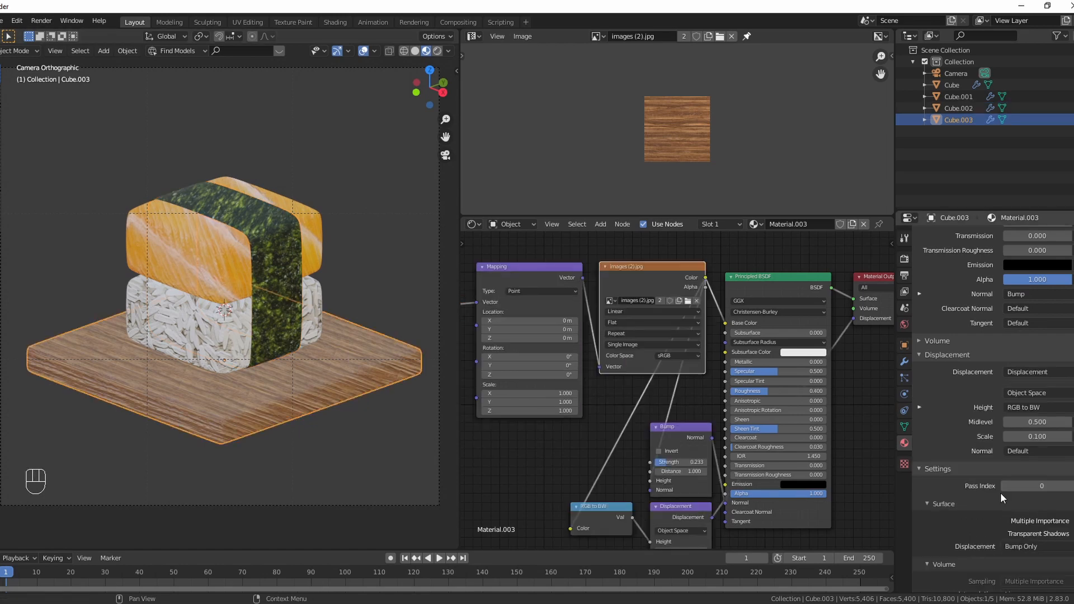
click(1026, 546)
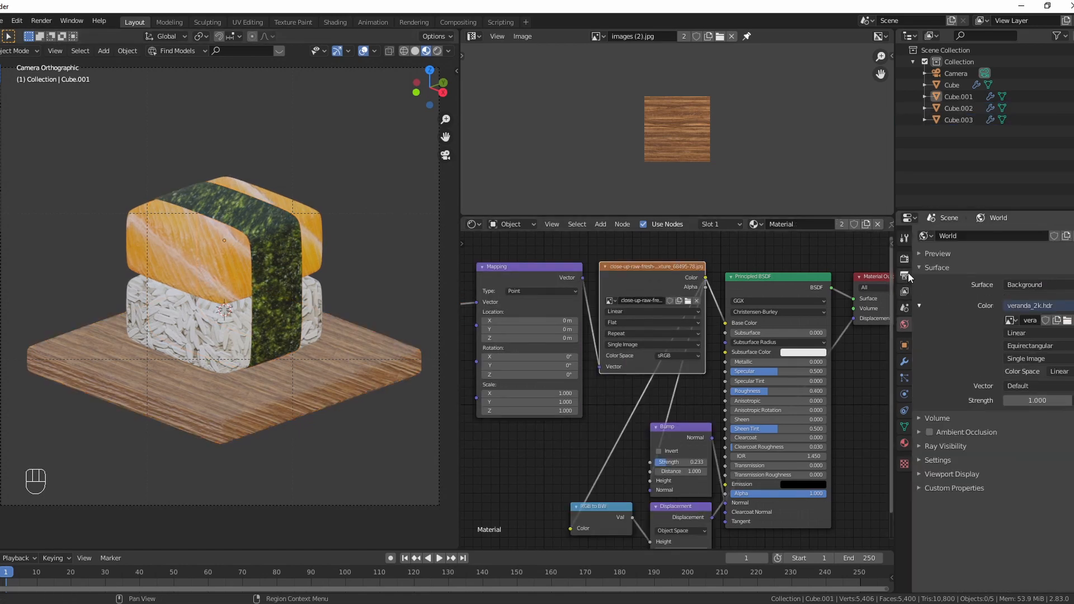
Step: Show the output settings and switch the viewport to rendered shading to examine the displaced sushi surfaces up close
click(905, 275)
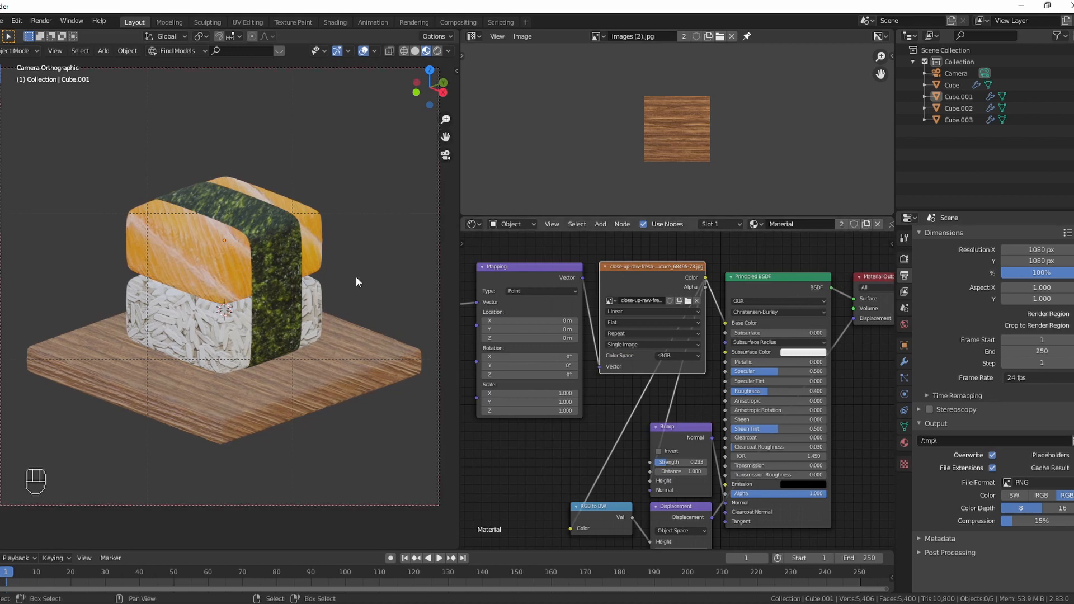
scroll(316, 246, down, 2)
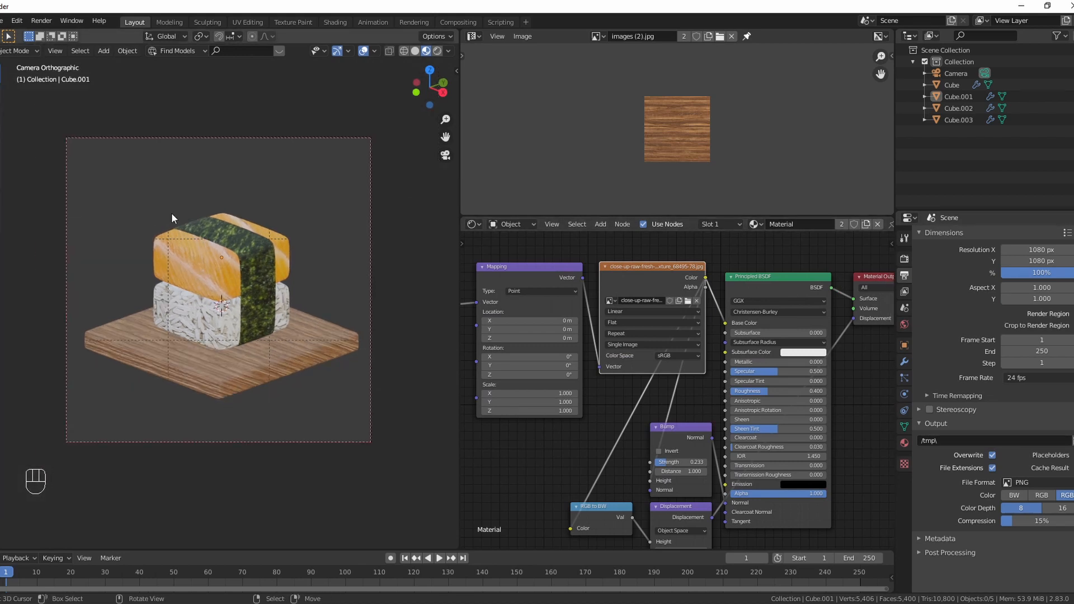
key(shift+z)
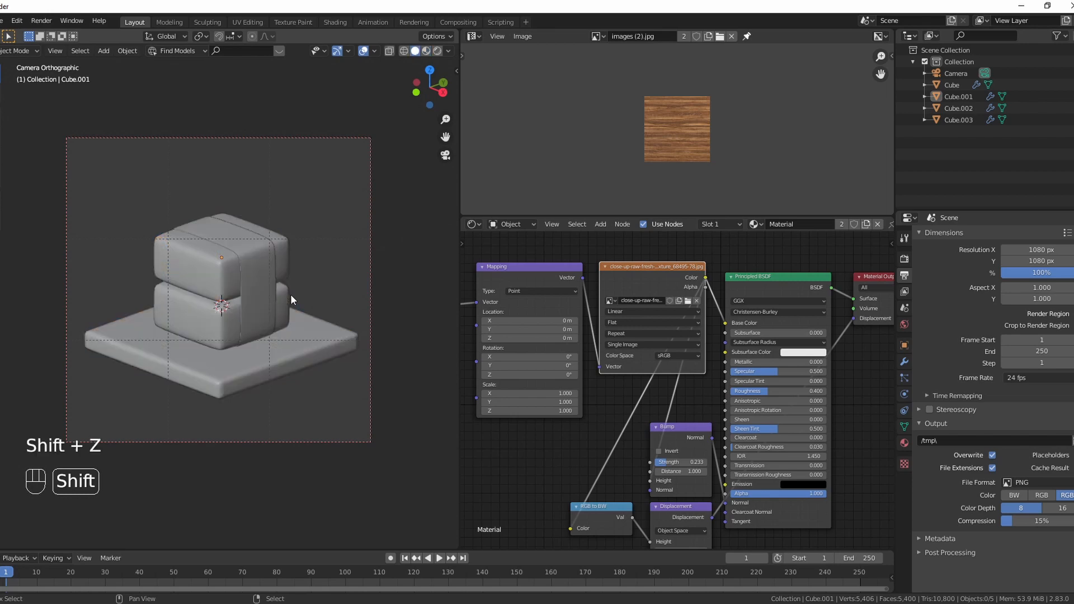
key(shift+z)
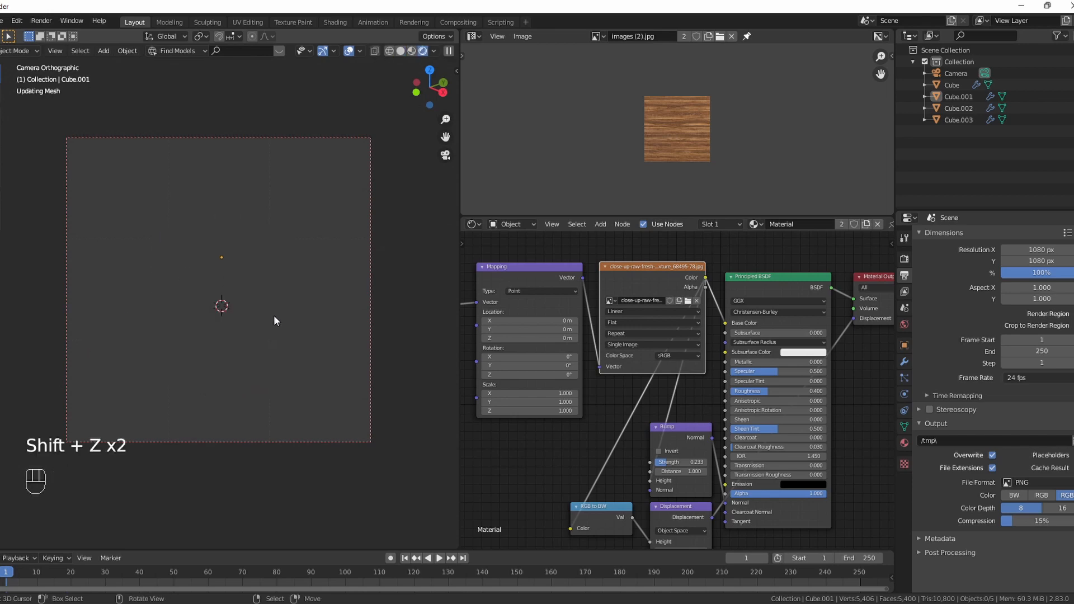
scroll(224, 285, up, 1)
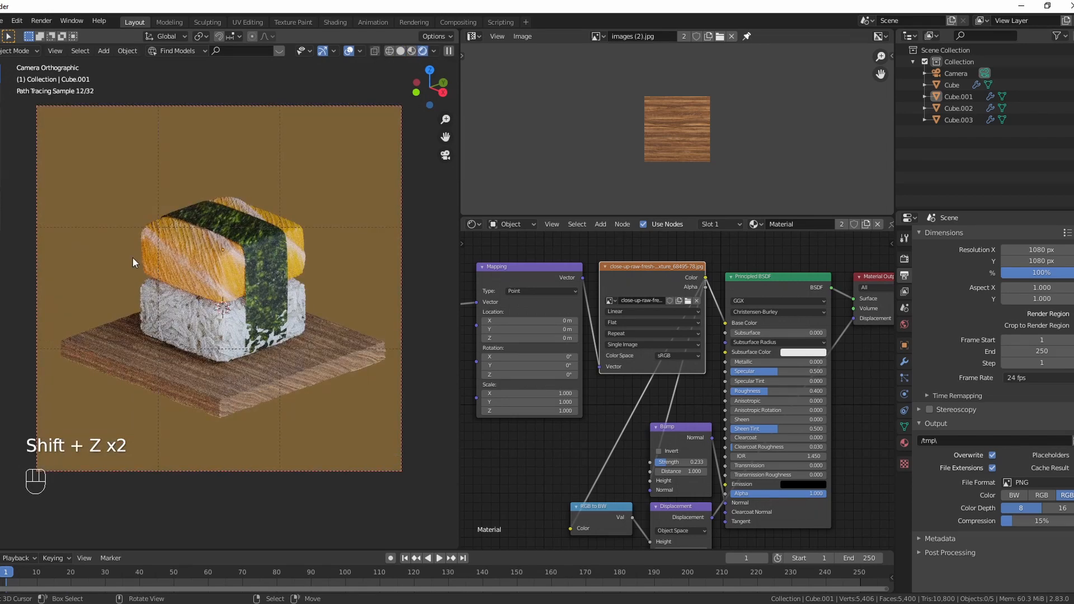
scroll(277, 274, up, 4)
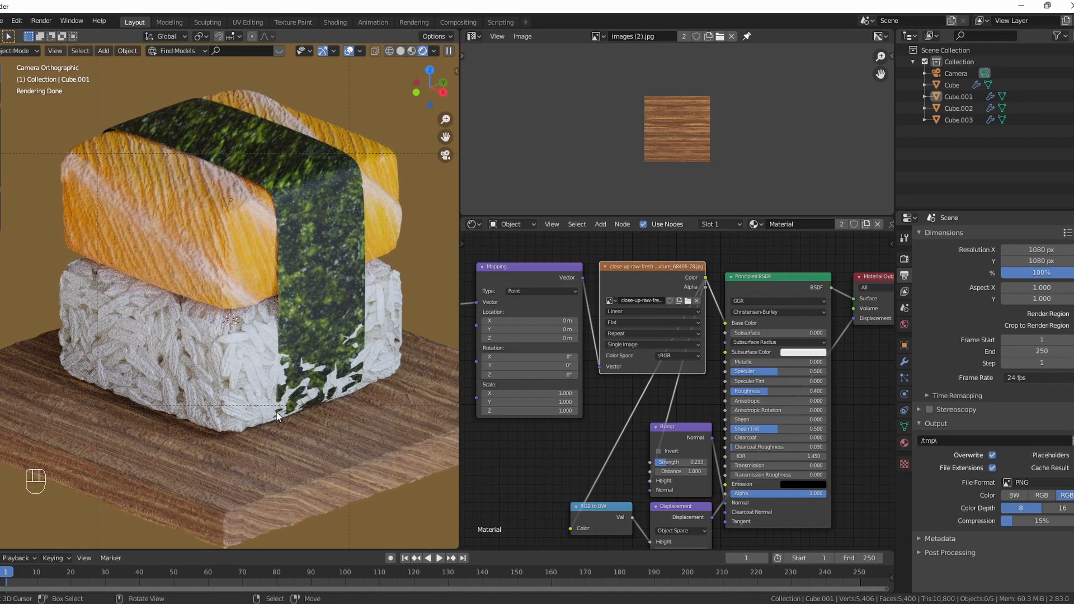
scroll(276, 415, down, 2)
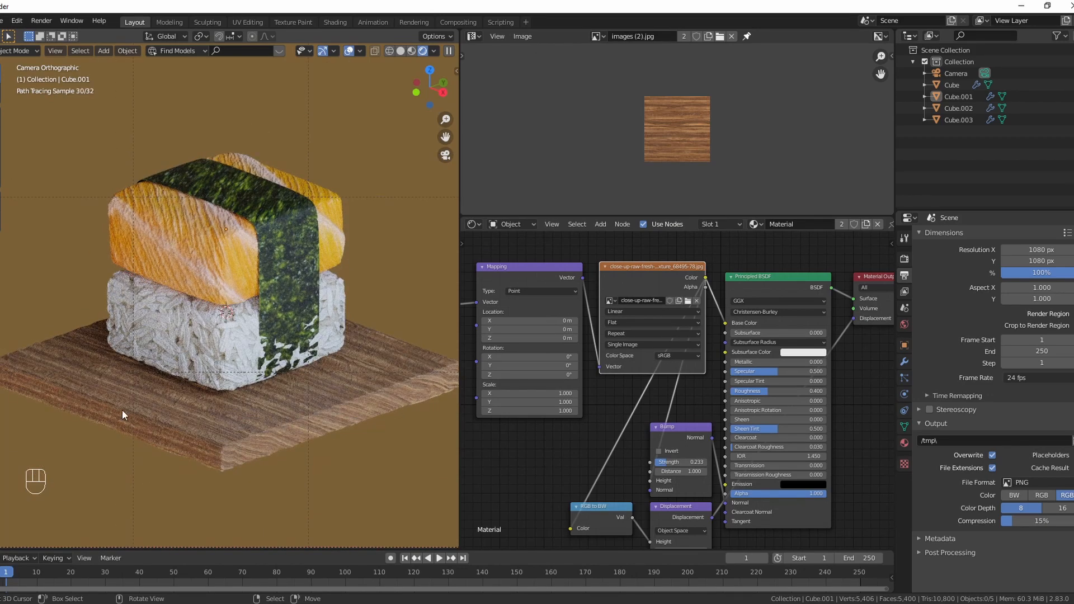
scroll(234, 368, up, 2)
Step: Make the render background transparent in the scene's Film settings and check the rendered sushi
click(904, 259)
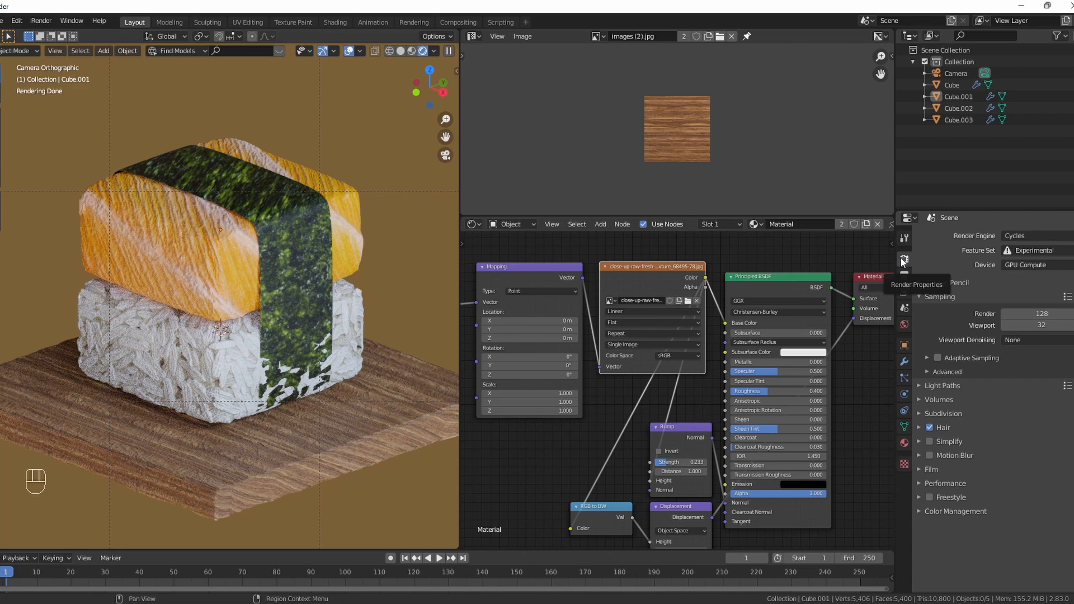
click(932, 470)
click(938, 552)
scroll(161, 194, down, 5)
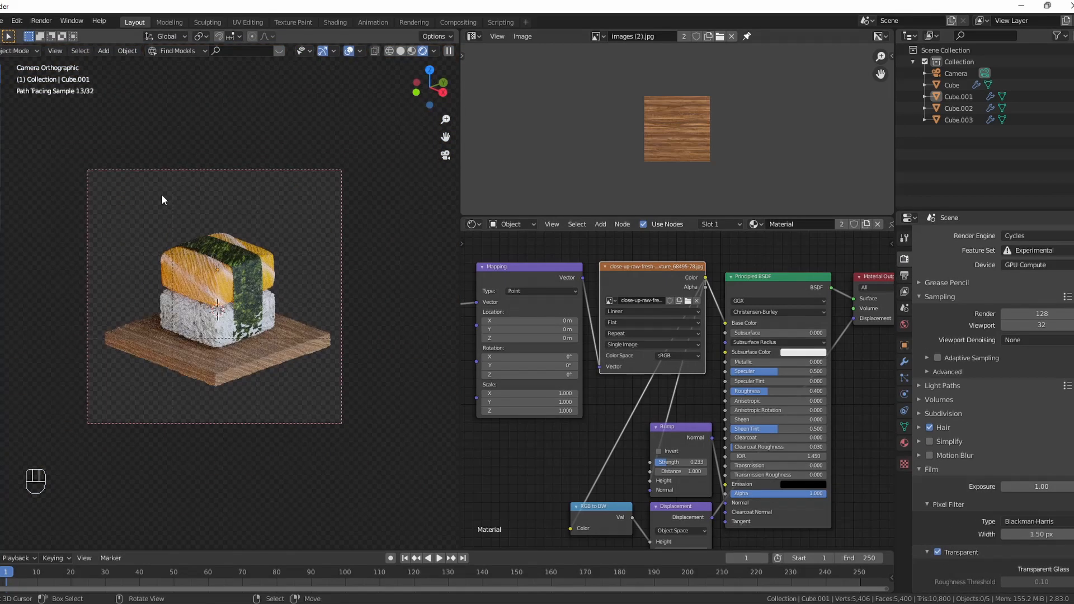
scroll(232, 214, up, 6)
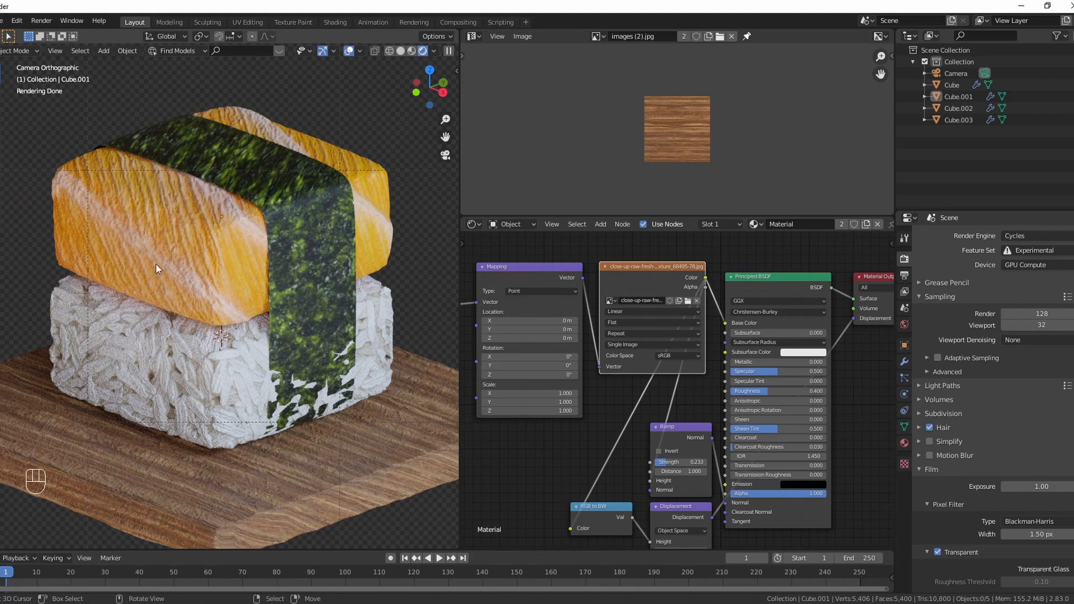
Step: Scale the seaweed strip by about 1.0176 on all axes except Y so it covers the rice block's surface
click(247, 370)
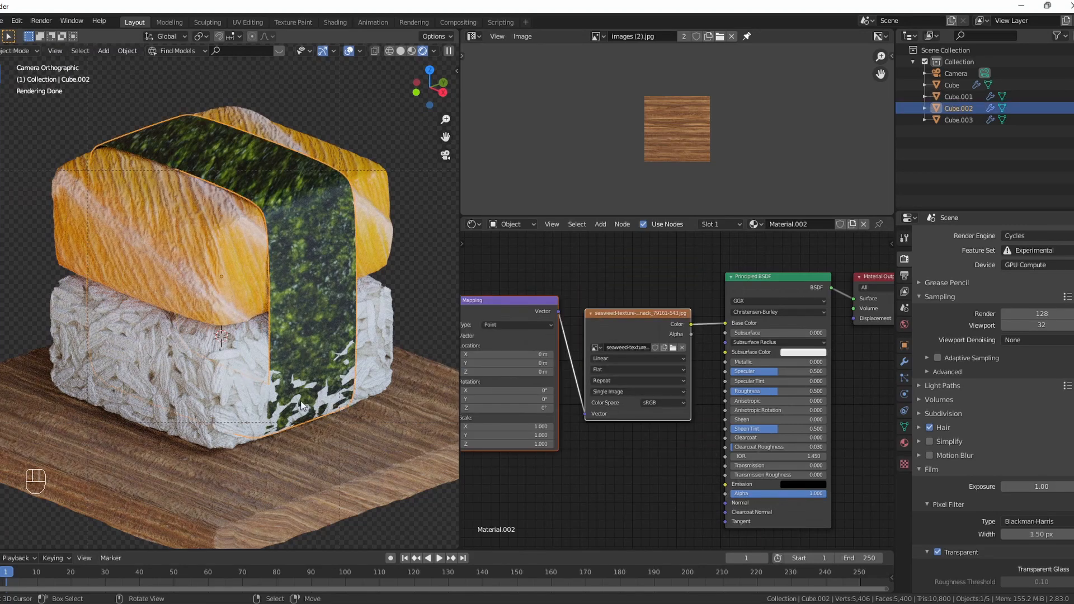
key(s)
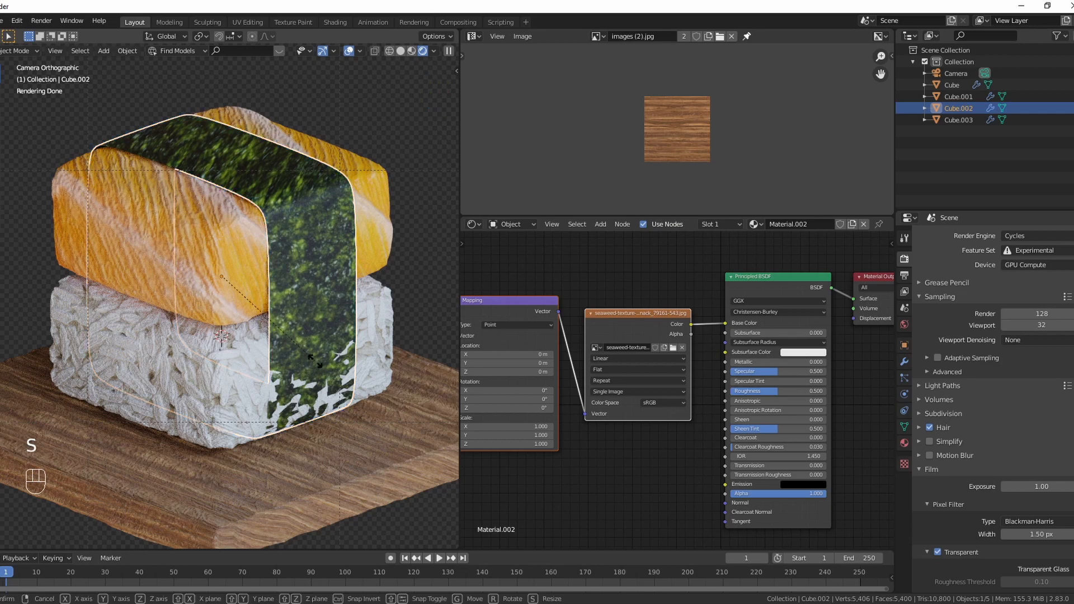
key(shift+y)
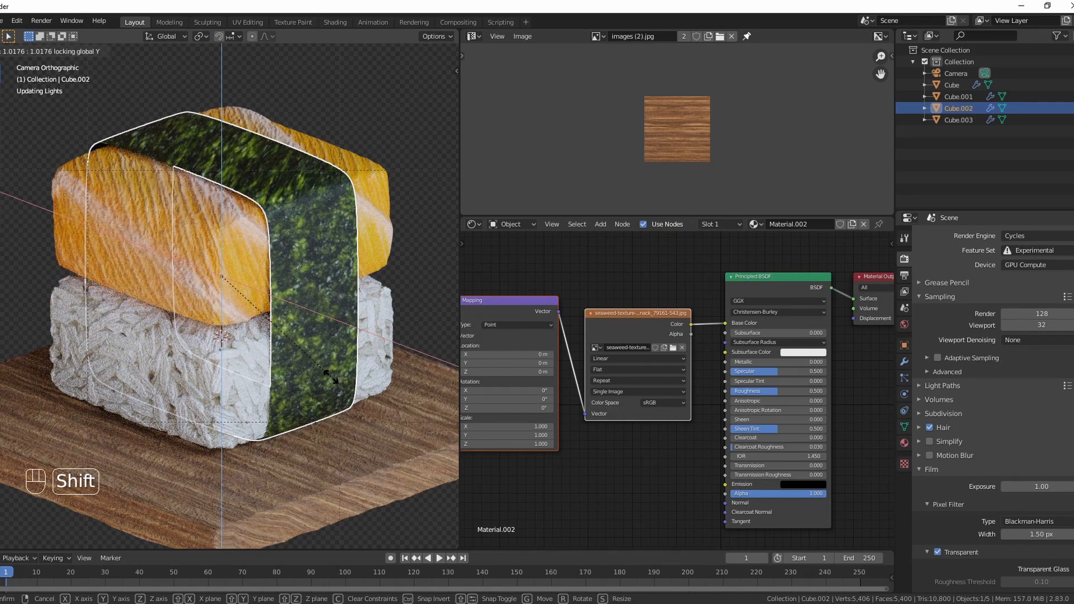
click(263, 293)
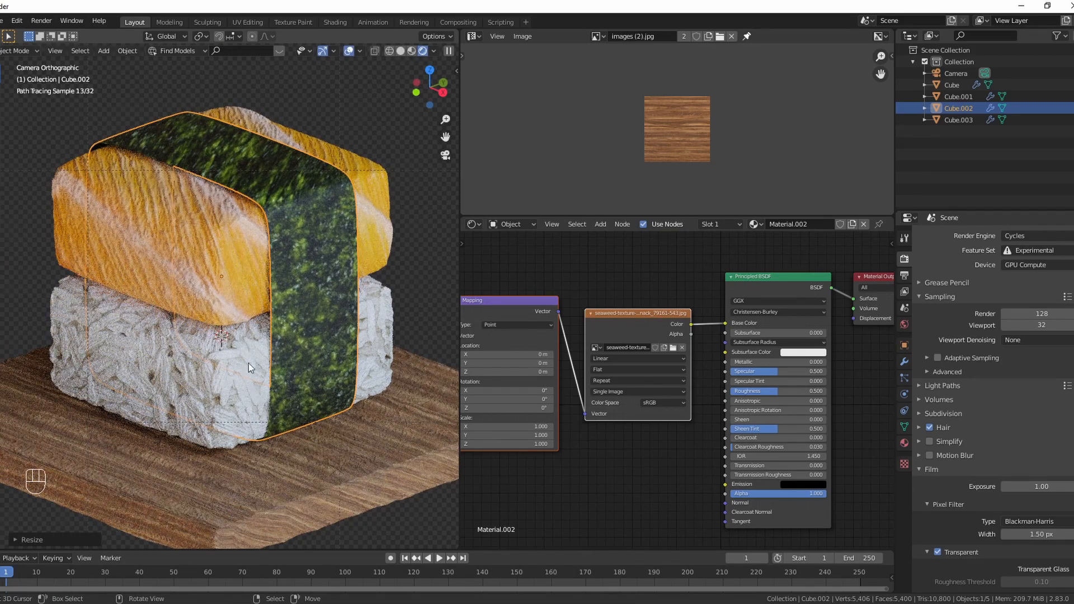
Step: Expand the shader editor over the image editor and set the upper salmon block's Displacement Scale to 0.010
drag(463, 219, 515, 201)
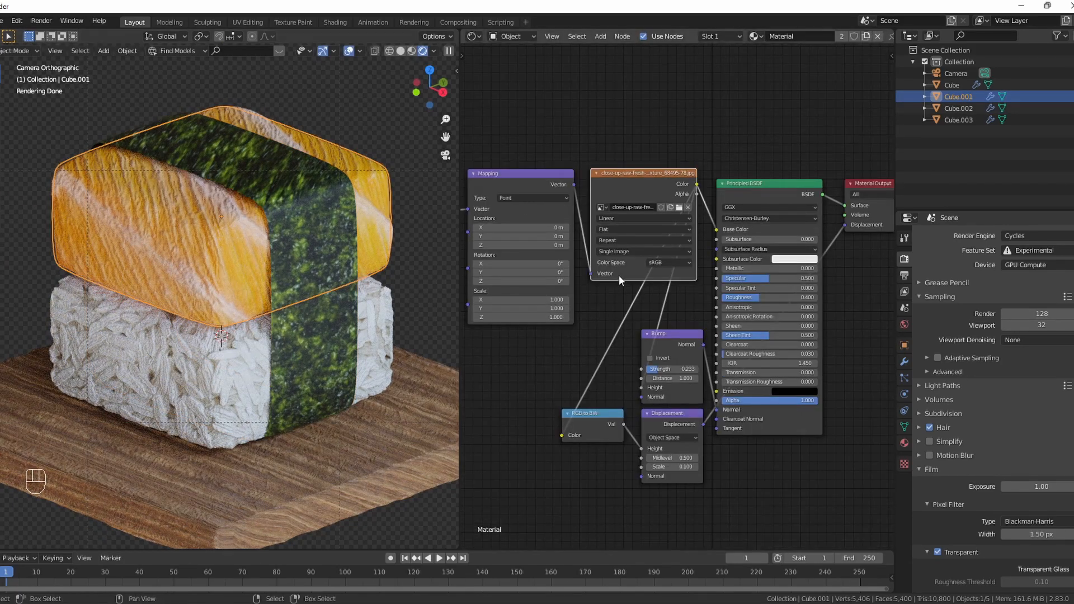
scroll(619, 275, up, 2)
middle_drag(648, 297, 604, 292)
scroll(607, 284, up, 1)
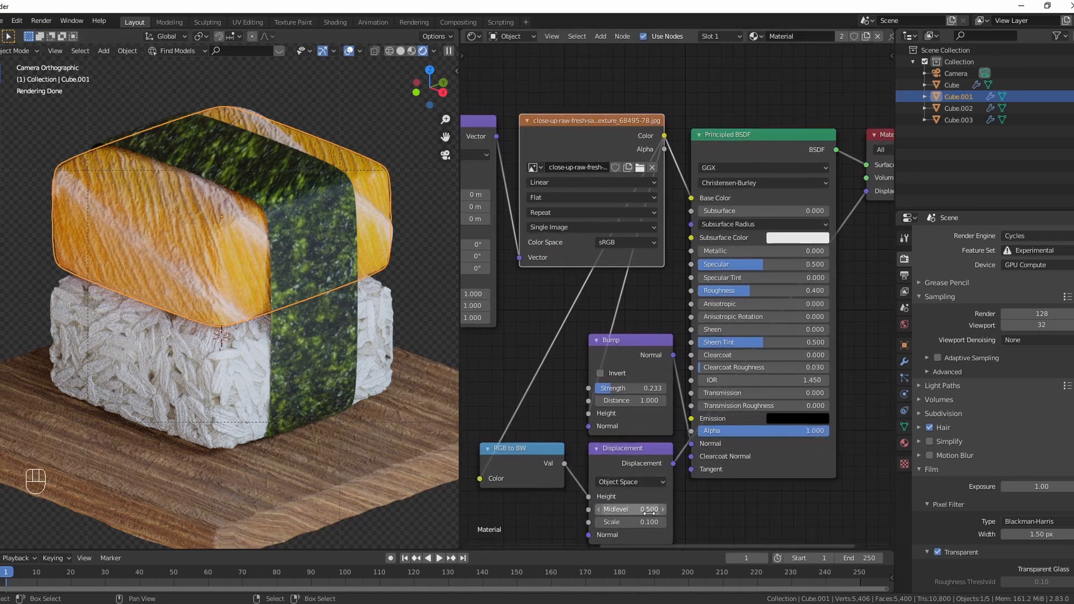
mouse_move(642, 525)
mouse_down()
mouse_move(620, 524)
mouse_move(646, 525)
mouse_move(644, 536)
mouse_up()
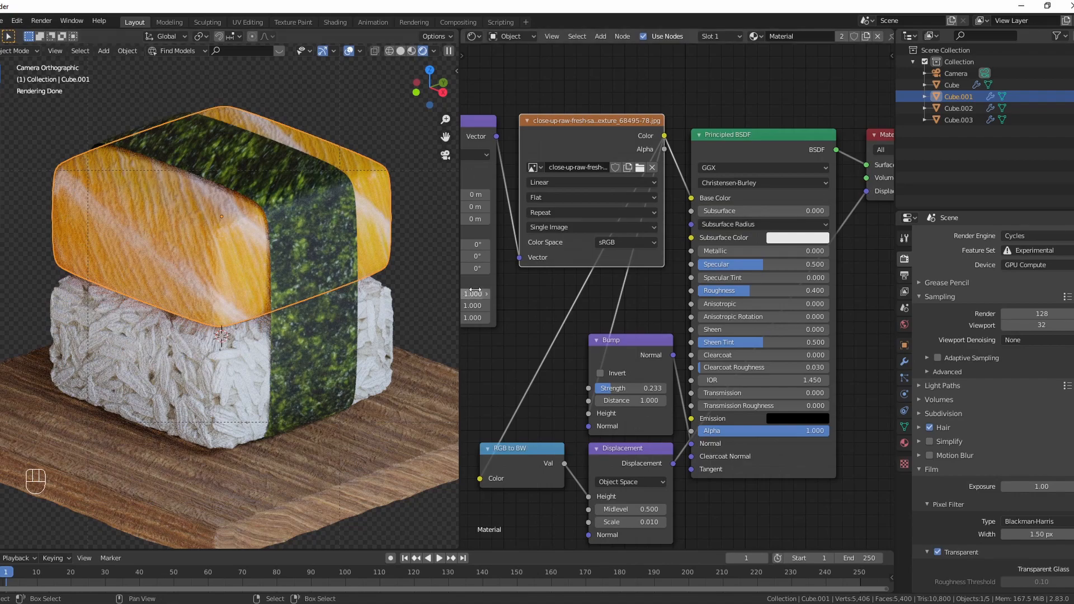
Step: Set the salmon shader's Roughness to 0.100 and Clearcoat to 0.300, and link the Bump node's Normal output to its Clearcoat Normal
ctrl+drag(773, 289, 735, 288)
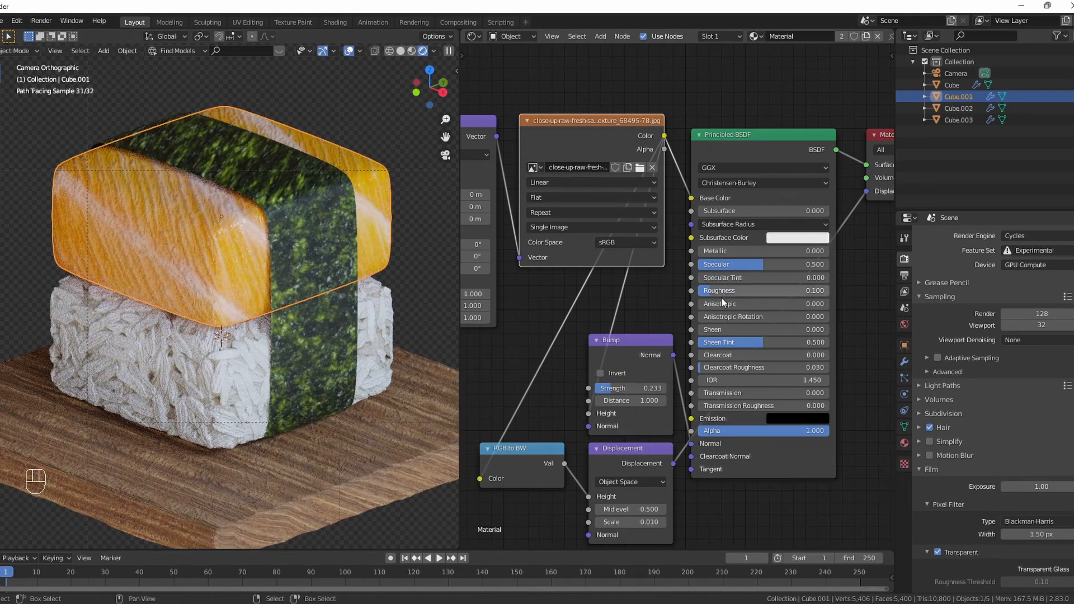
ctrl+drag(730, 355, 769, 354)
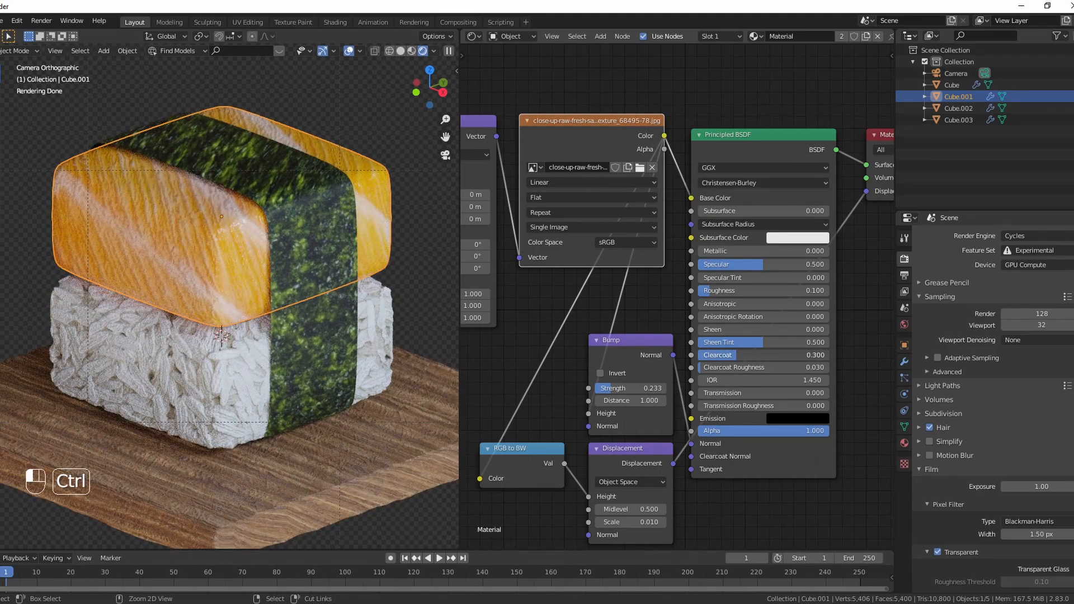
drag(625, 339, 613, 338)
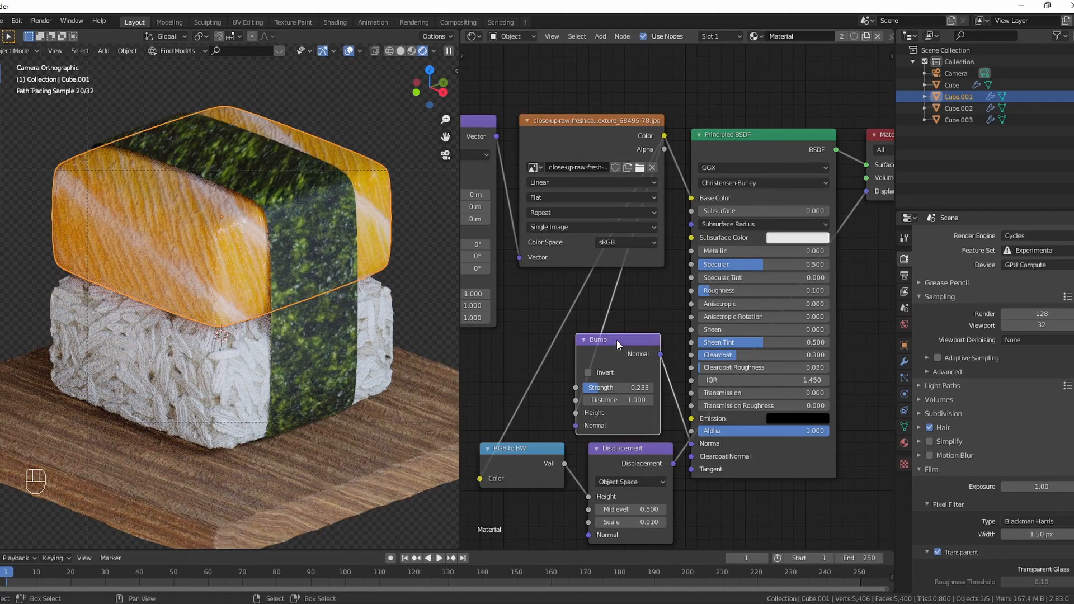
click(662, 365)
drag(662, 365, 692, 458)
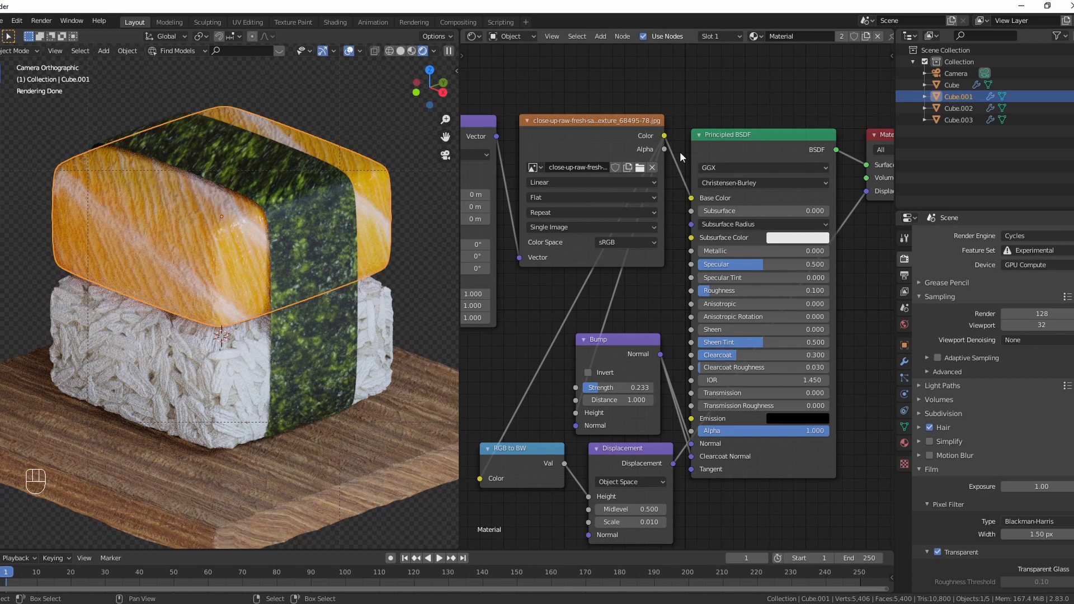
Step: Move the salmon image's Color link from Base Color to Subsurface Color and set Subsurface to 1.000
drag(709, 145, 745, 127)
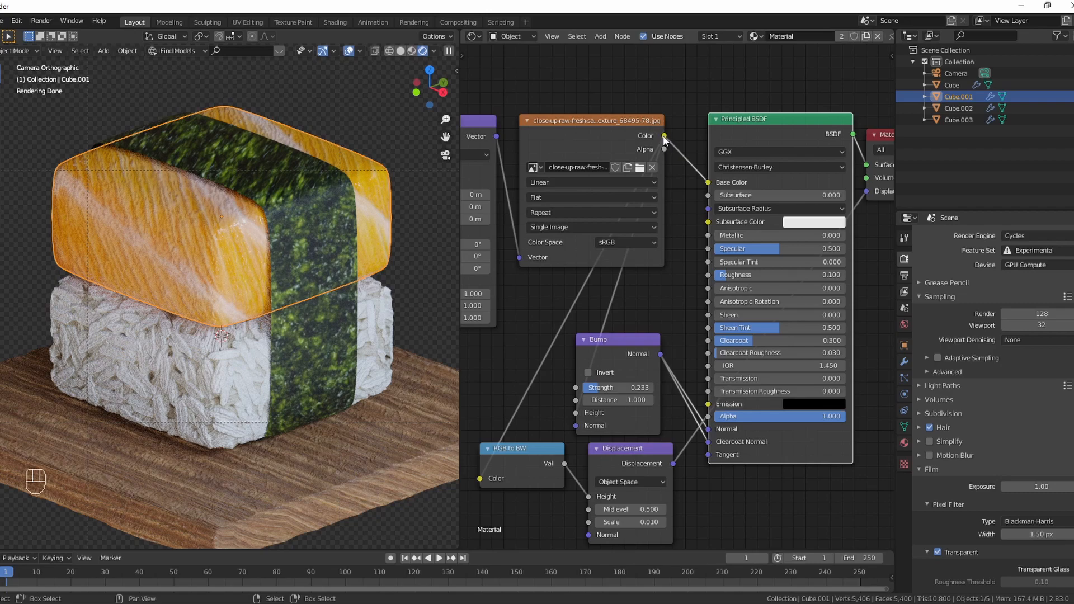
mouse_move(664, 140)
mouse_down()
mouse_move(707, 223)
mouse_move(727, 198)
mouse_move(760, 196)
mouse_move(689, 143)
mouse_move(679, 156)
mouse_move(705, 183)
mouse_move(663, 139)
mouse_up()
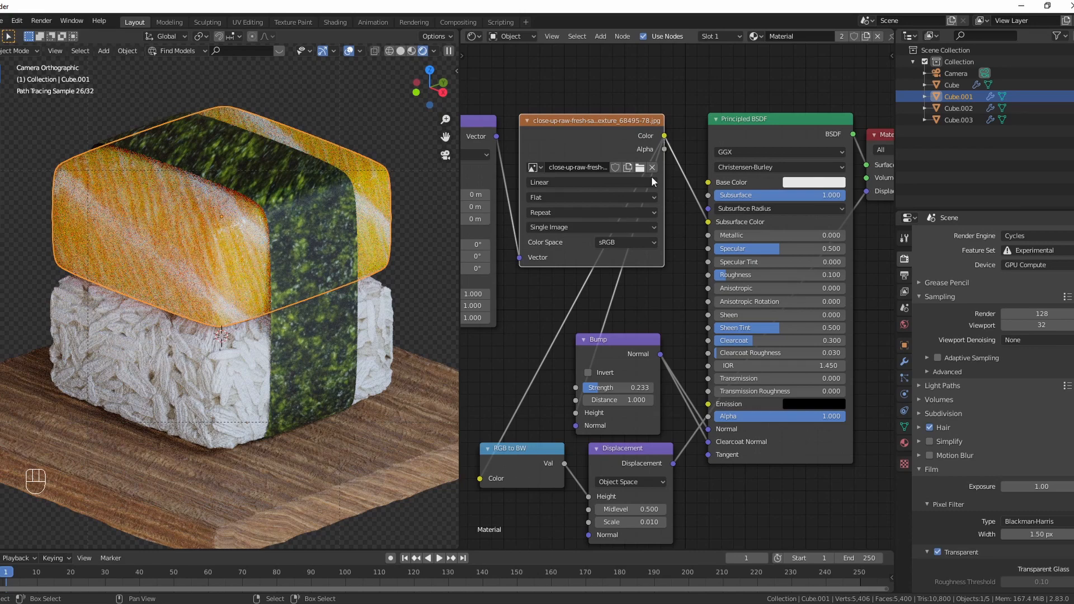
scroll(168, 430, down, 3)
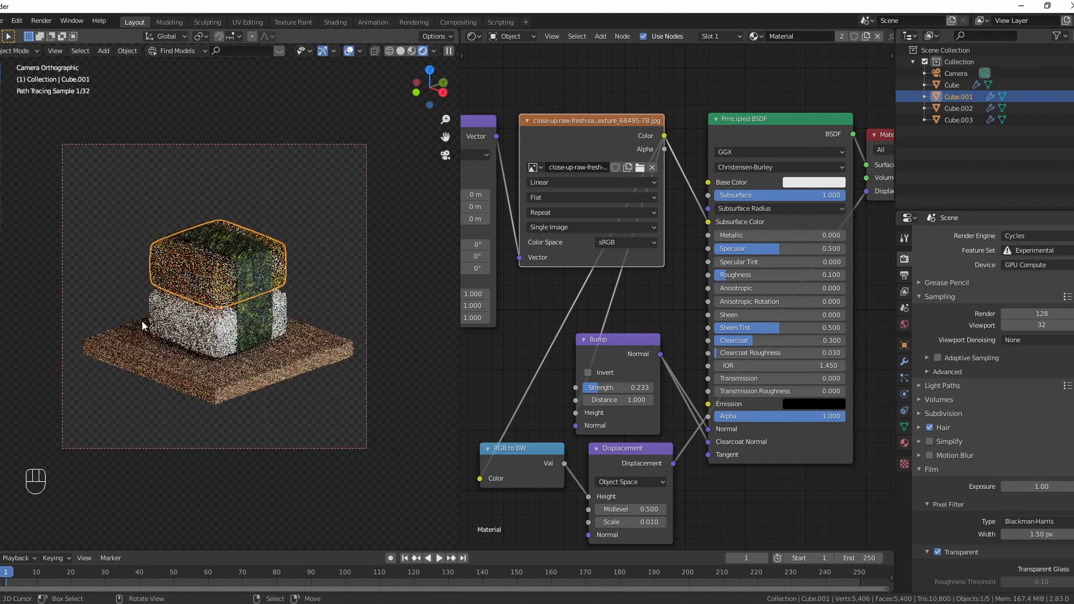
scroll(142, 320, up, 1)
key(alt+a)
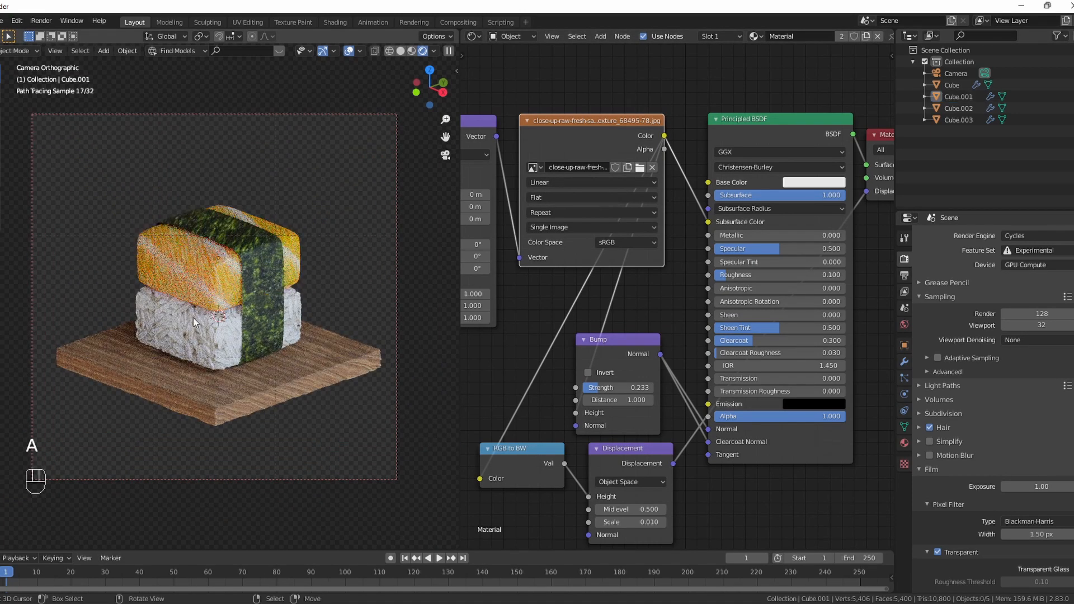
Step: Delete the Displacement and RGB to BW nodes from the seaweed strip's material
click(264, 244)
scroll(264, 244, up, 2)
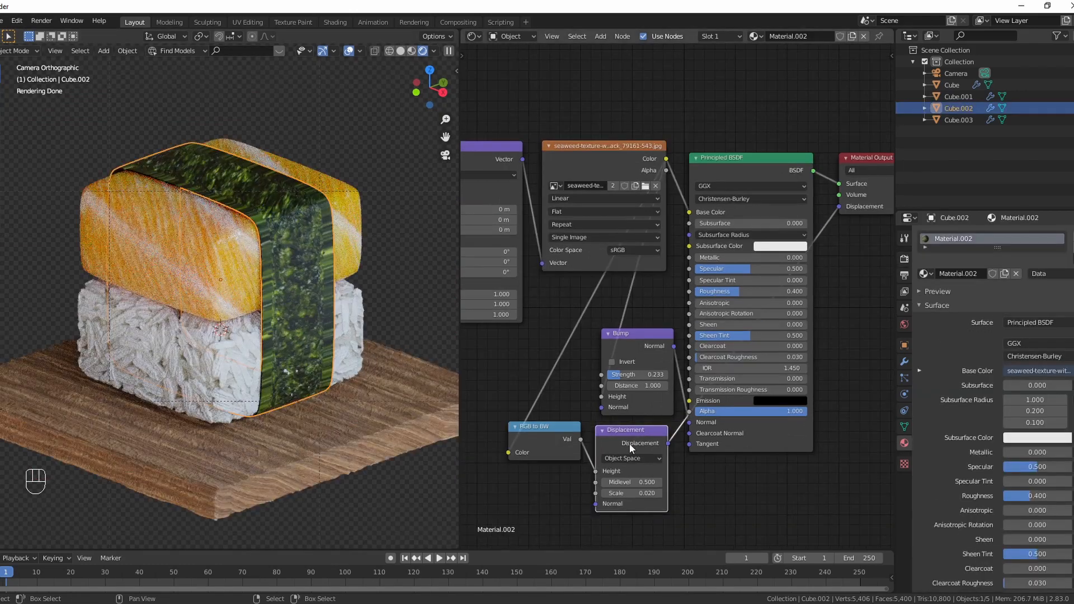
key(x)
click(575, 429)
key(x)
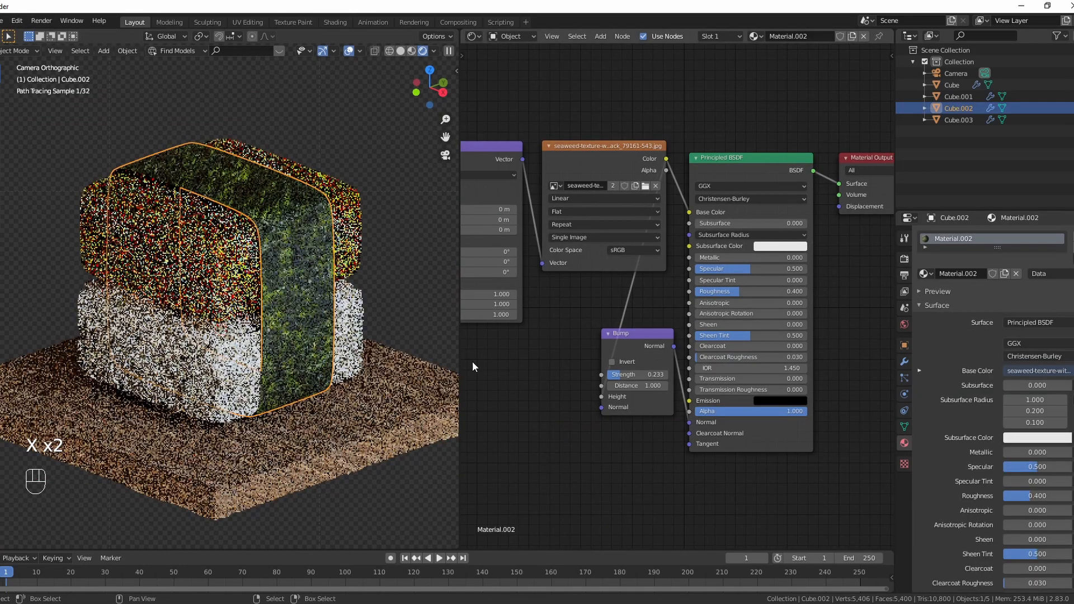
Step: Set the seaweed Bump node's Strength to 0.383 and link its Normal output to Clearcoat Normal
mouse_move(637, 374)
mouse_down()
mouse_move(662, 375)
mouse_move(630, 374)
mouse_up()
drag(634, 336, 689, 434)
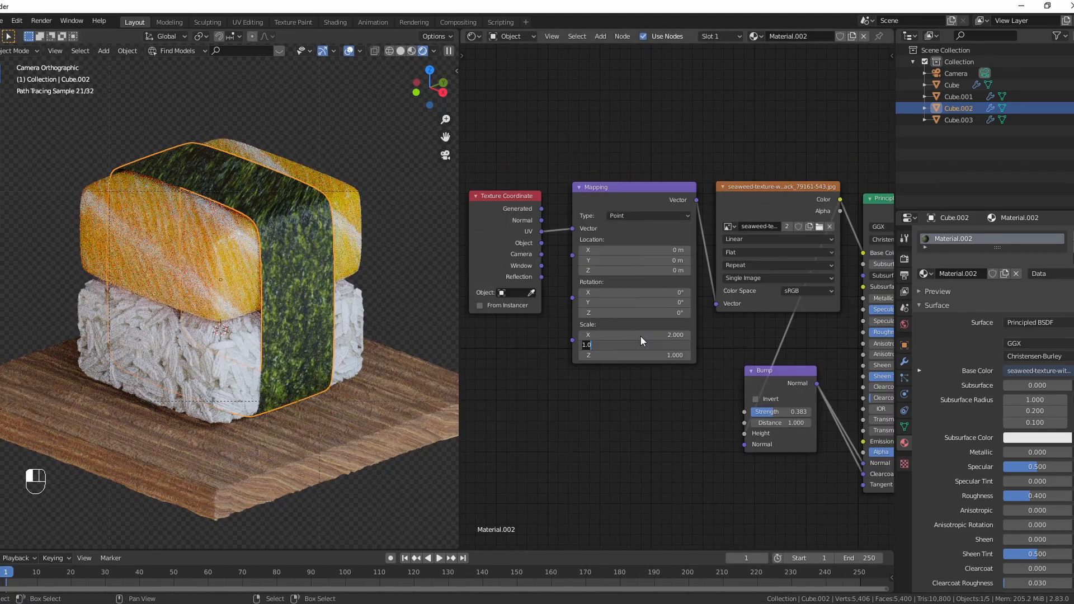
Step: Set the seaweed texture's Mapping Scale to 2.000 on X, Y and Z and check the rendered result
key(Return)
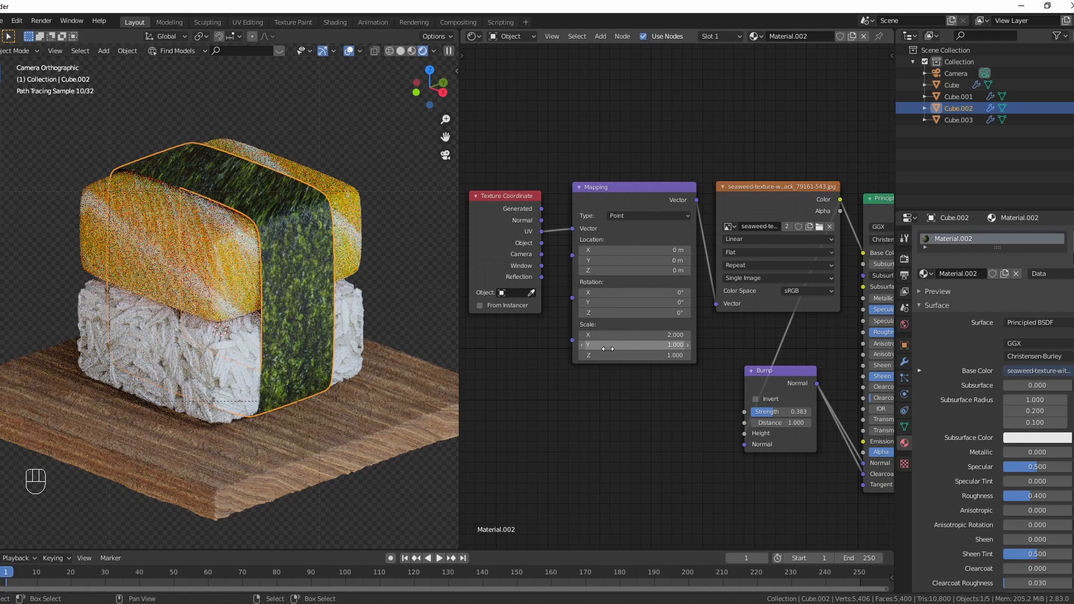
ctrl+drag(607, 349, 633, 348)
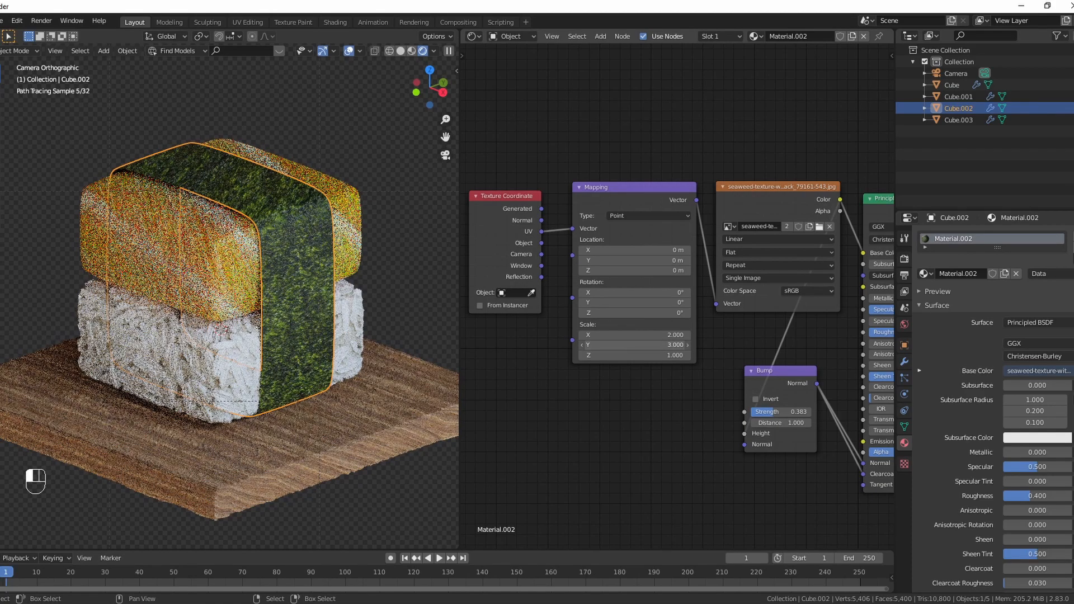
click(622, 345)
text(2)
key(Tab)
text(2)
key(Return)
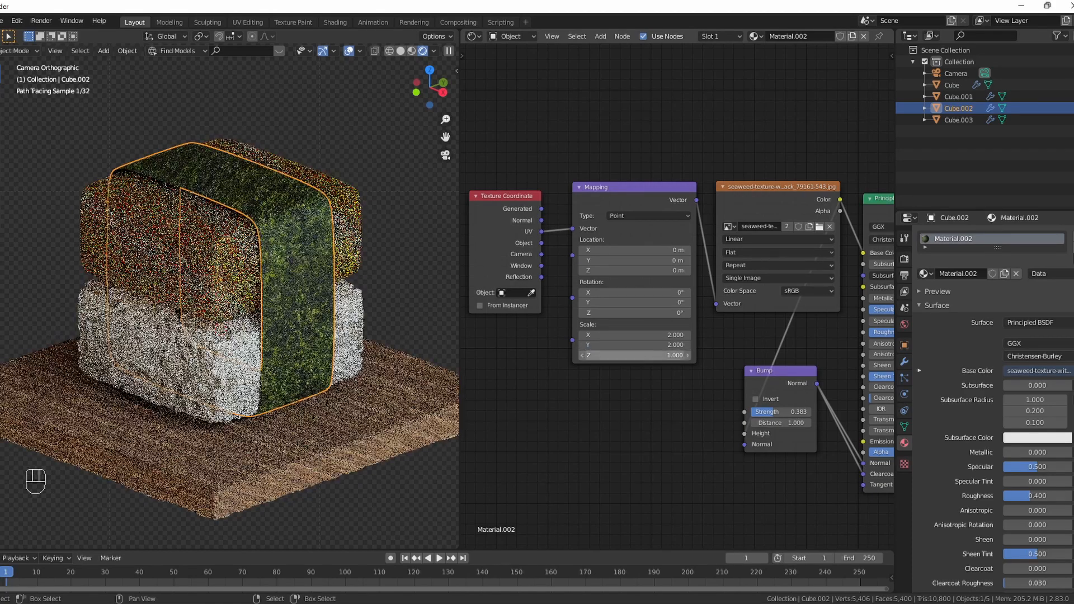
scroll(285, 300, down, 4)
key(a)
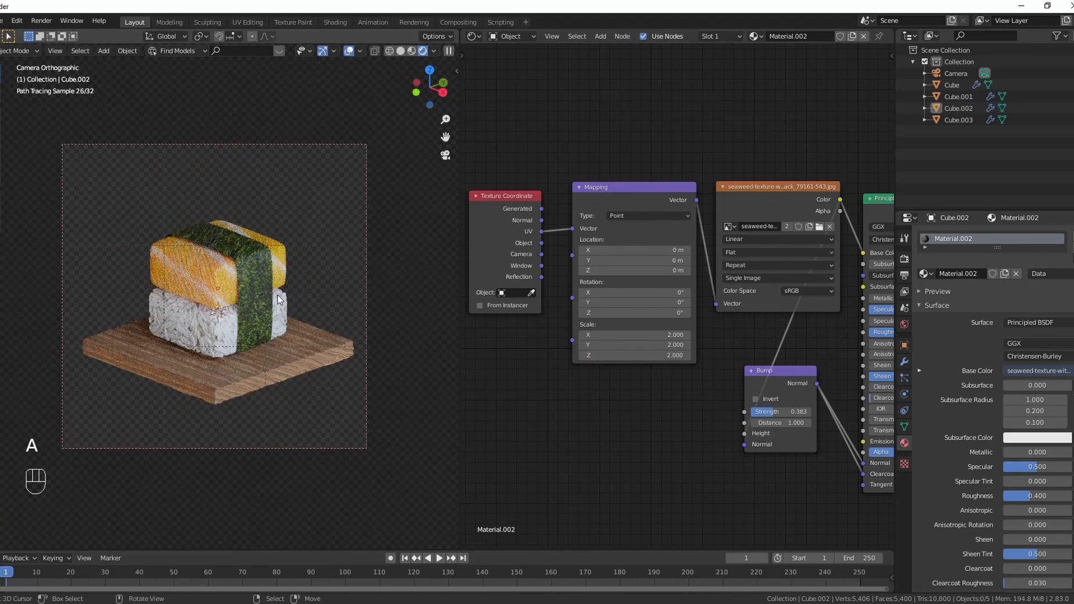
scroll(277, 272, up, 3)
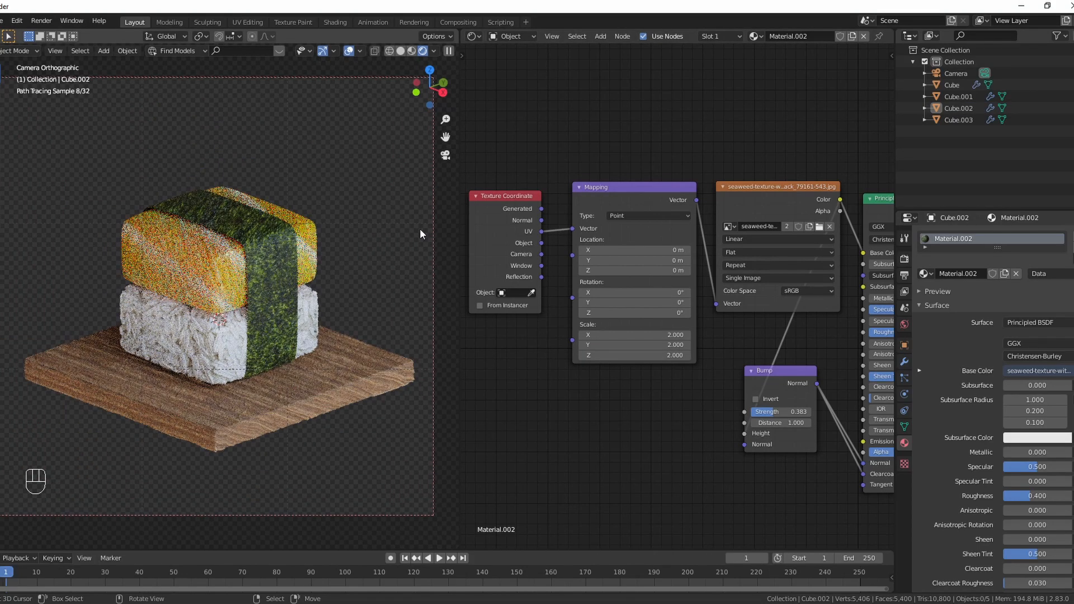
Step: Link the rice image's Color output to Subsurface Color as well as Base Color, and set Subsurface to 1.000
right_click(224, 341)
middle_drag(708, 391, 543, 346)
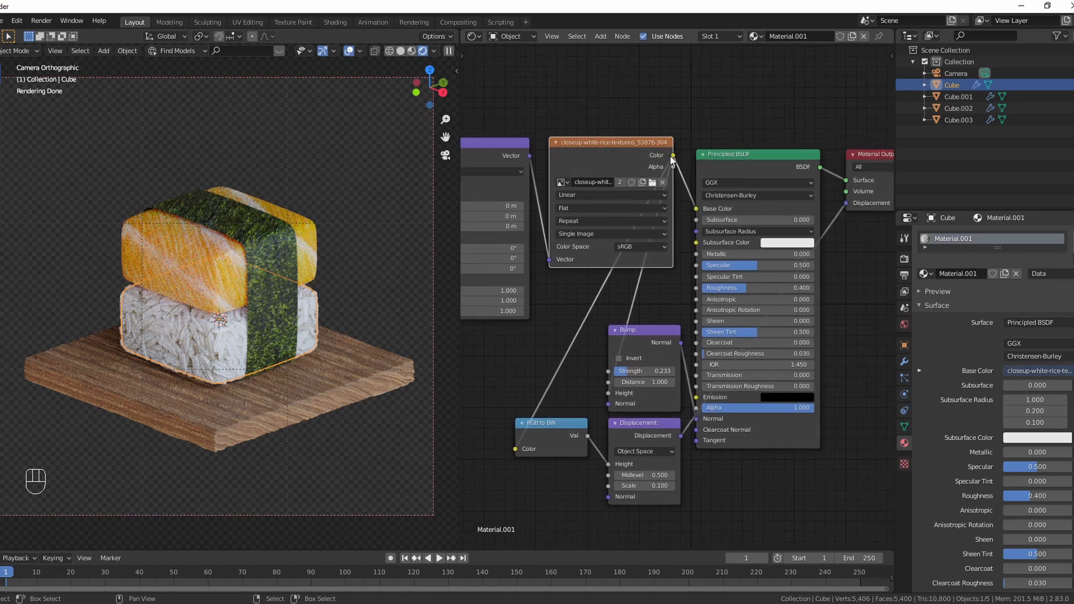
drag(673, 157, 817, 220)
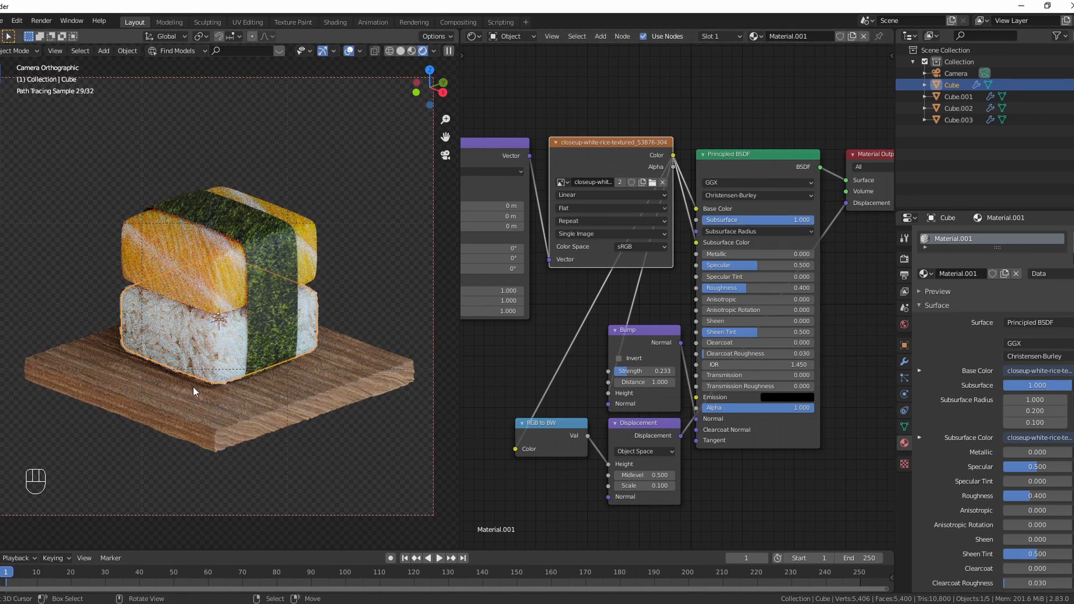
Step: Set the rice shader's Roughness to 0.100 and Specular to 0.600, and increase the Bump node's Strength
mouse_move(727, 288)
mouse_down()
mouse_move(694, 287)
mouse_move(740, 286)
mouse_move(718, 287)
mouse_up()
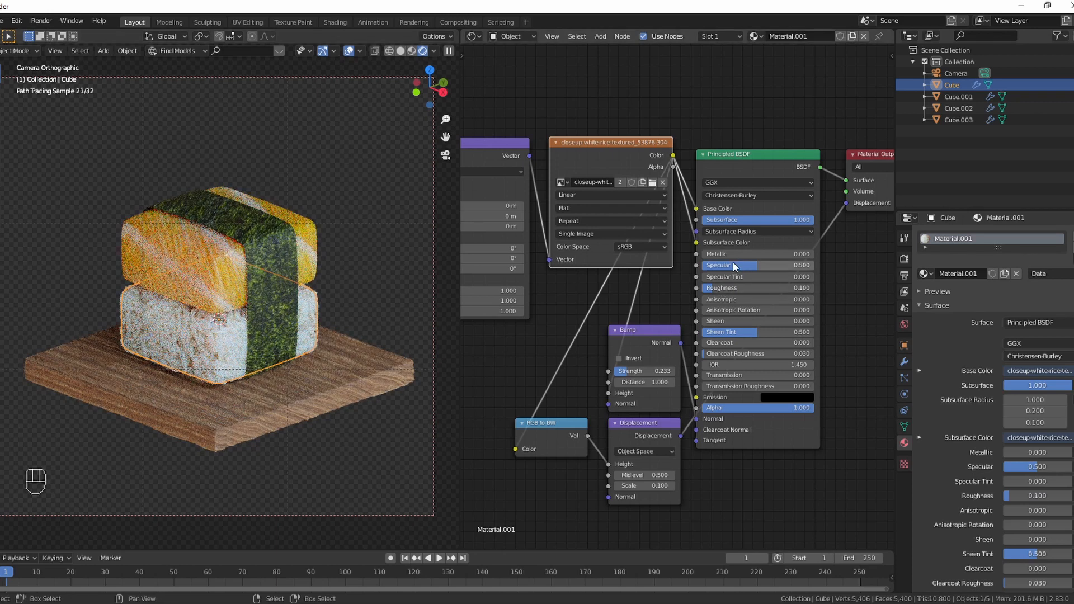
drag(735, 267, 773, 266)
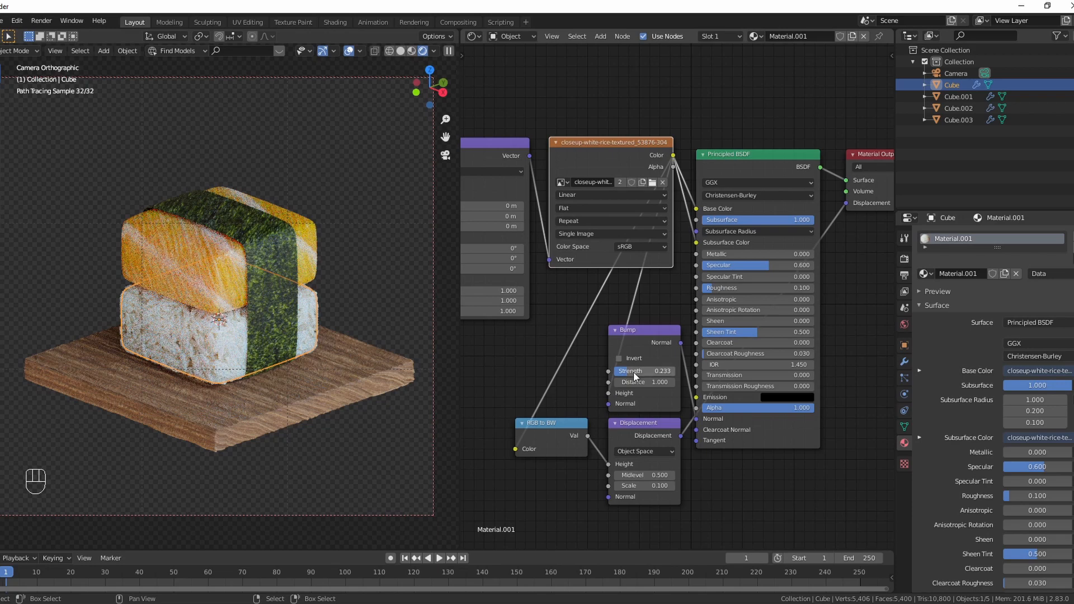
drag(643, 371, 658, 371)
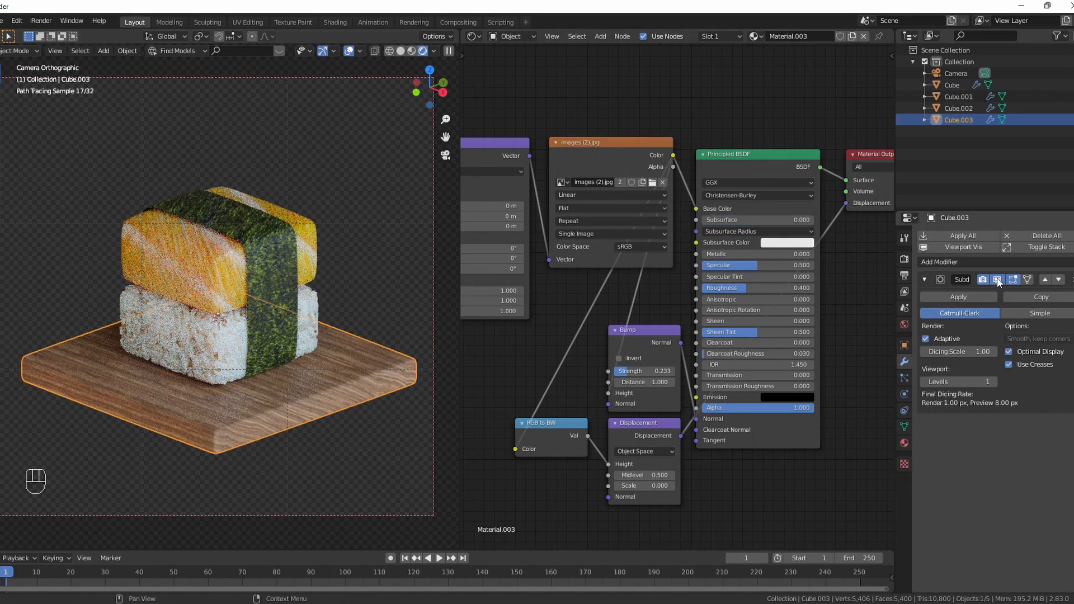
Step: Remove the wooden slab's Subdivision modifier and delete the Displacement and RGB to BW nodes from its material
click(998, 278)
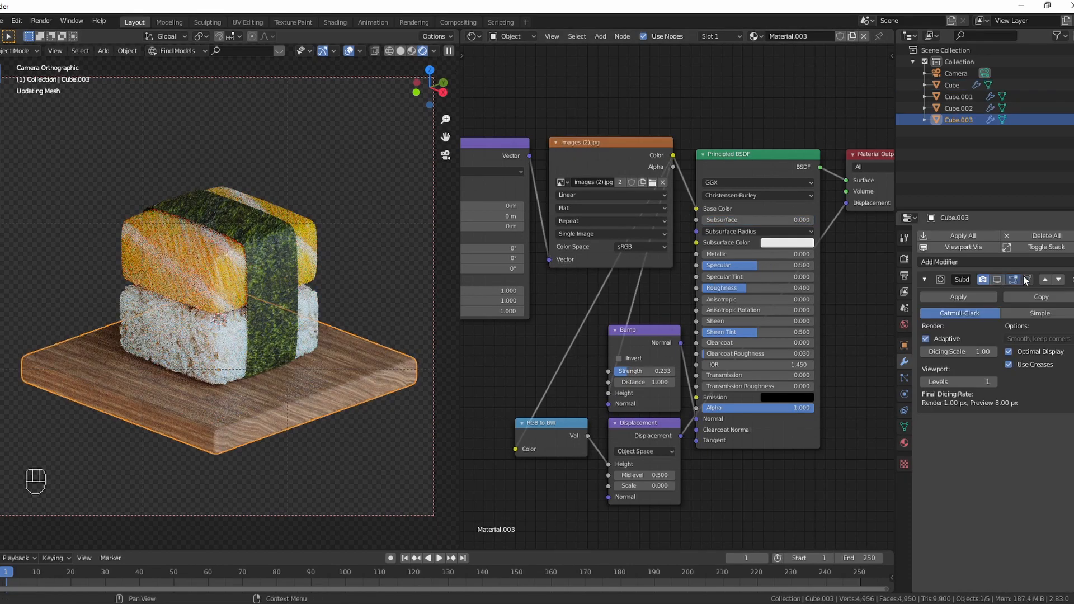
click(1072, 279)
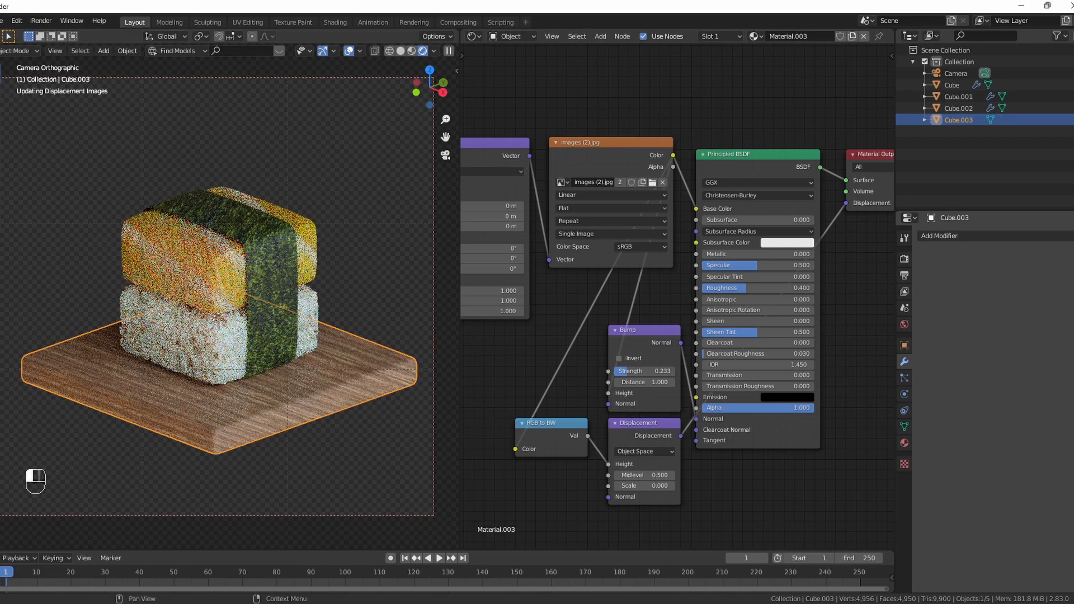
click(642, 429)
key(x)
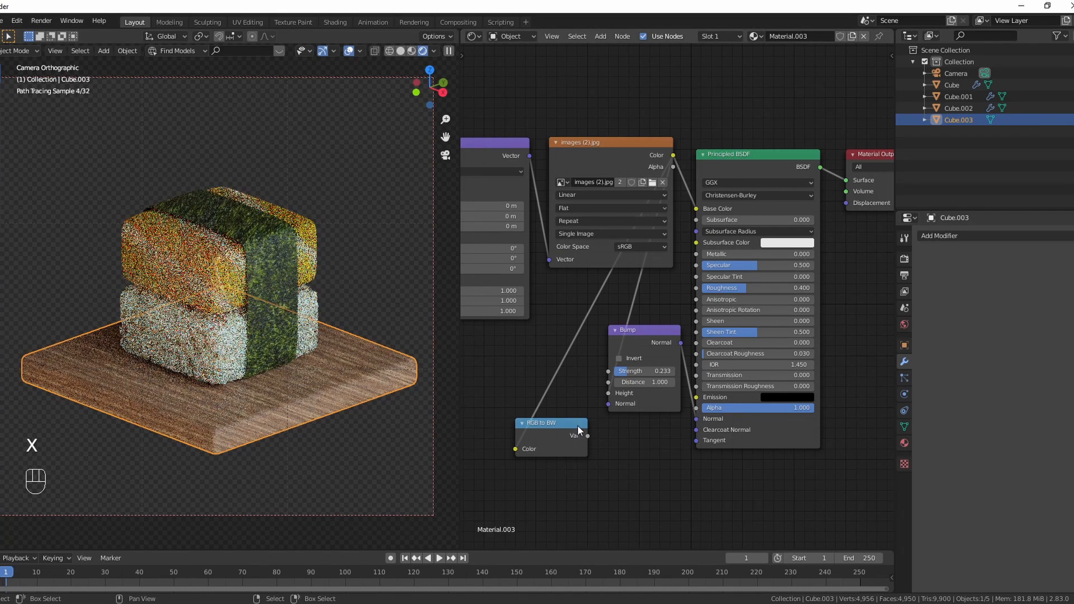
key(x)
Step: Set the slab's Bump Strength to 0.258 and inspect the wood grain up close in material preview shading
click(412, 51)
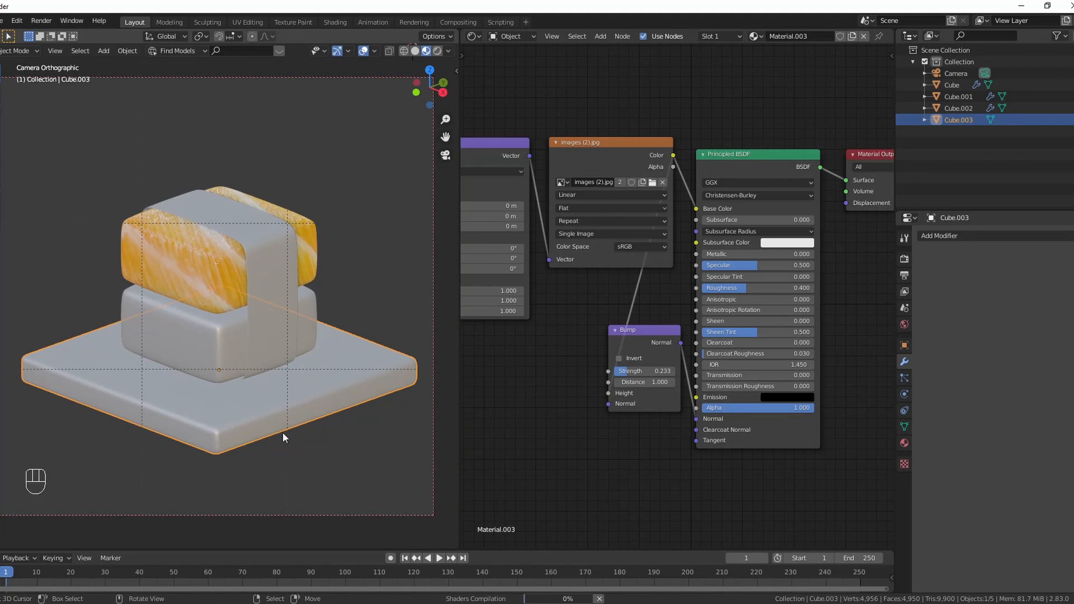
drag(642, 336, 579, 332)
drag(601, 373, 602, 373)
drag(596, 411, 598, 411)
middle_drag(293, 325, 297, 316)
scroll(299, 313, up, 4)
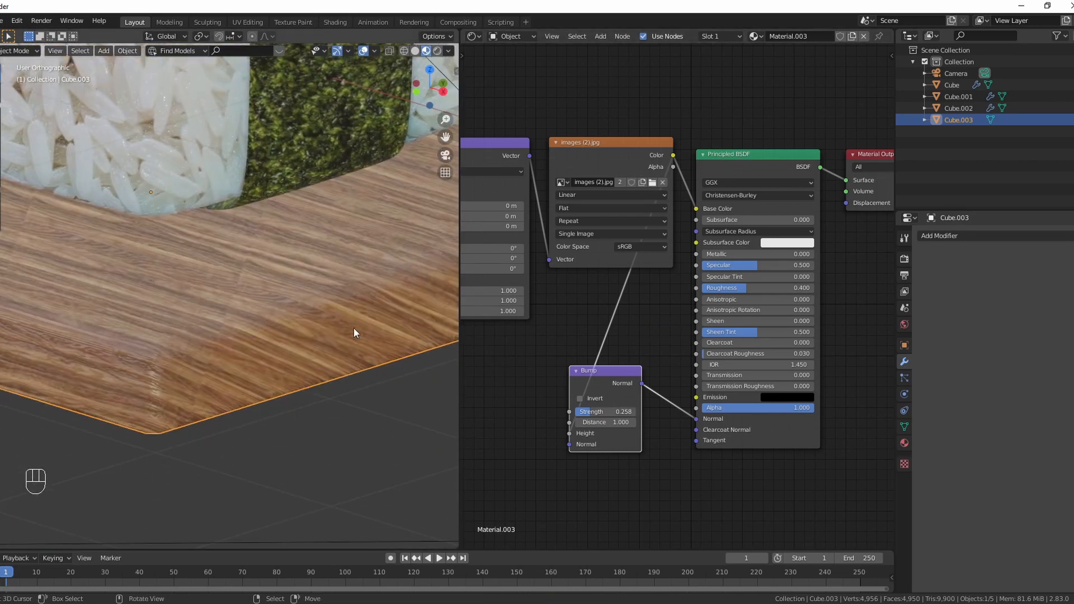
Step: Set the slab shader's Specular to 0.600, Specular Tint to 0.159 and Roughness to 0.355, and return to the rendered camera view
mouse_move(746, 288)
mouse_down()
mouse_move(742, 265)
mouse_move(753, 277)
mouse_up()
key(KP_0)
key(shift+s)
click(285, 160)
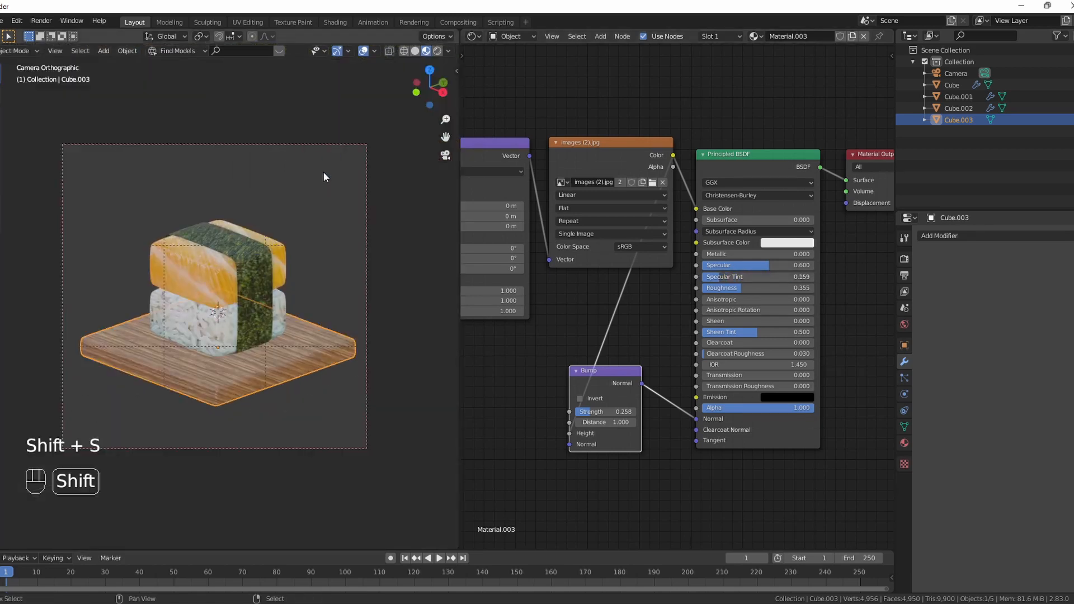
key(shift+z)
key(shift+z)
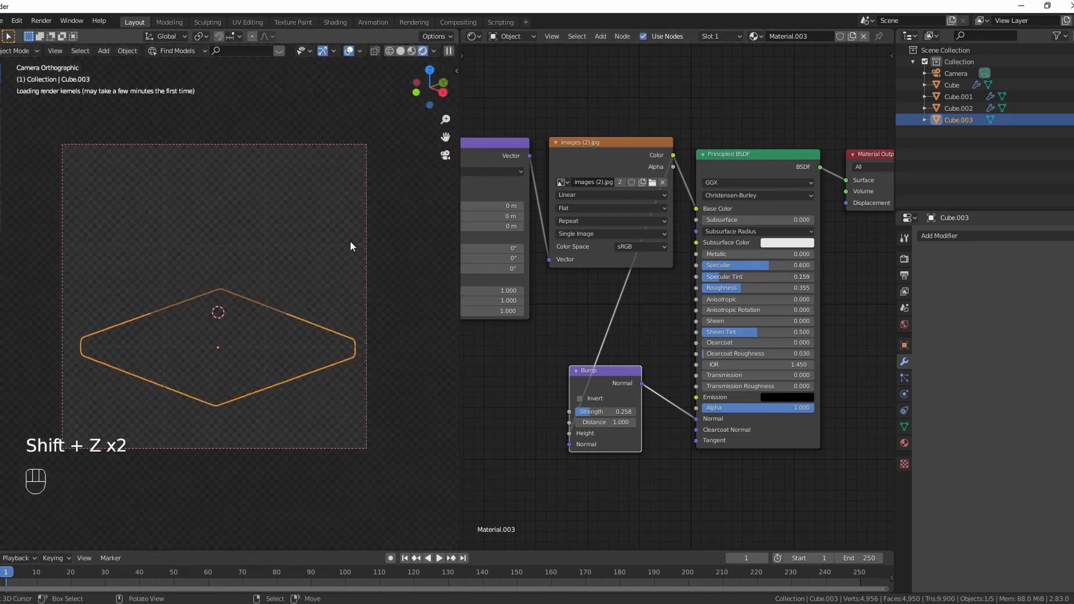
key(a)
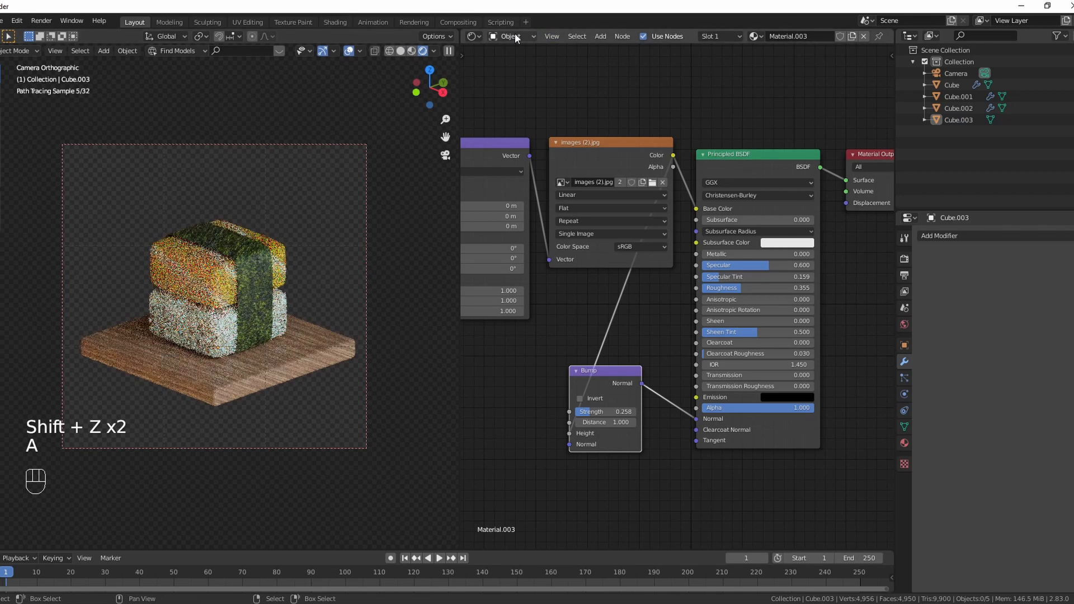
Step: Show the World shader nodes and add Texture Coordinate and Mapping nodes to the veranda_2k.hdr environment texture
click(519, 33)
click(517, 63)
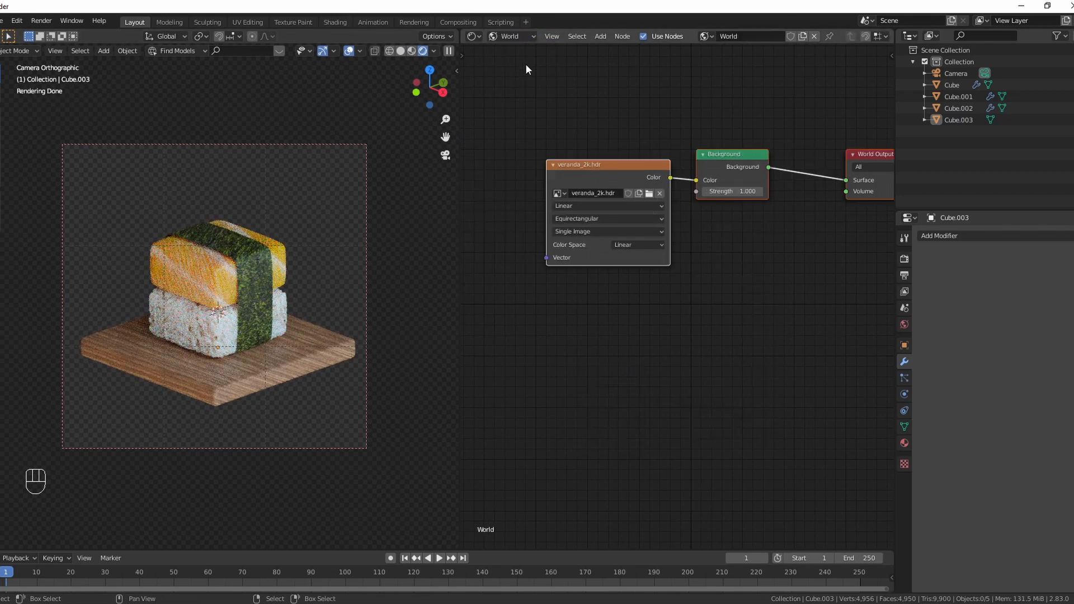
key(ctrl+t)
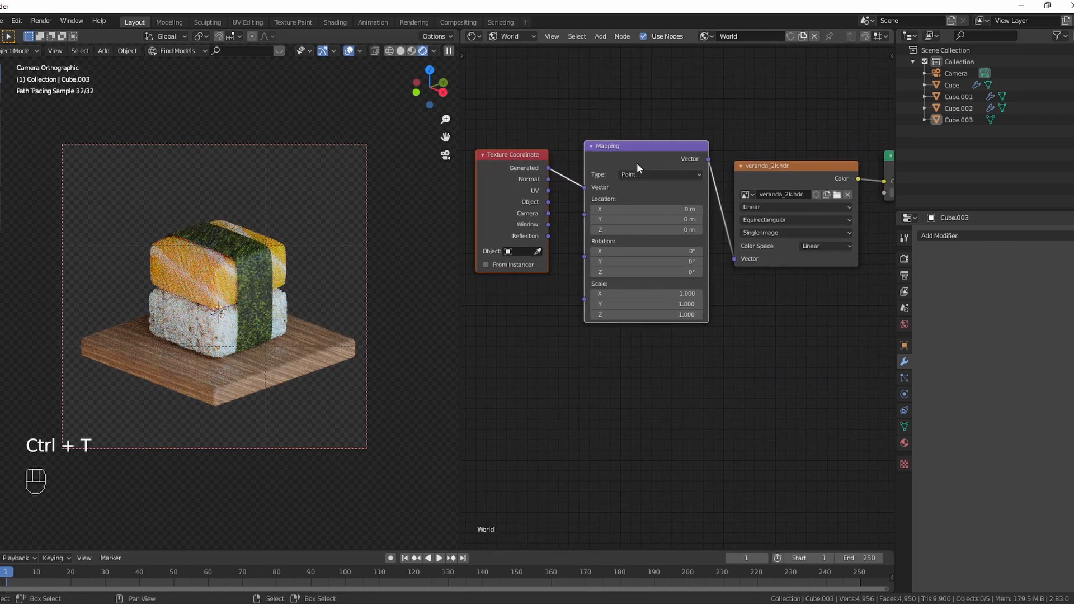
Step: Rotate the HDR environment by setting the Mapping node's Z rotation to 220°
ctrl+drag(643, 272, 760, 272)
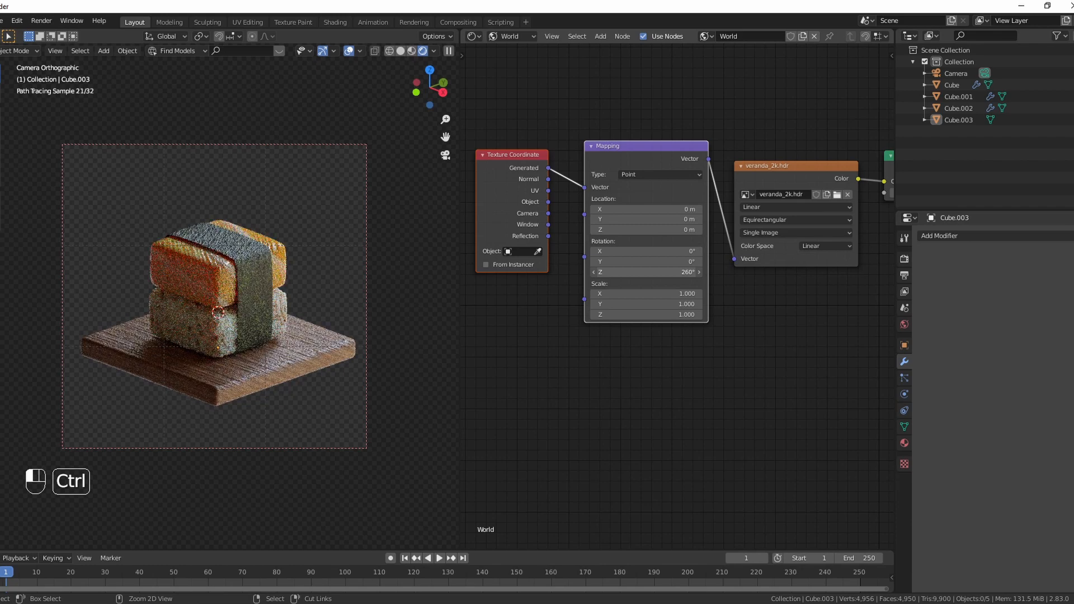
ctrl+drag(750, 272, 739, 272)
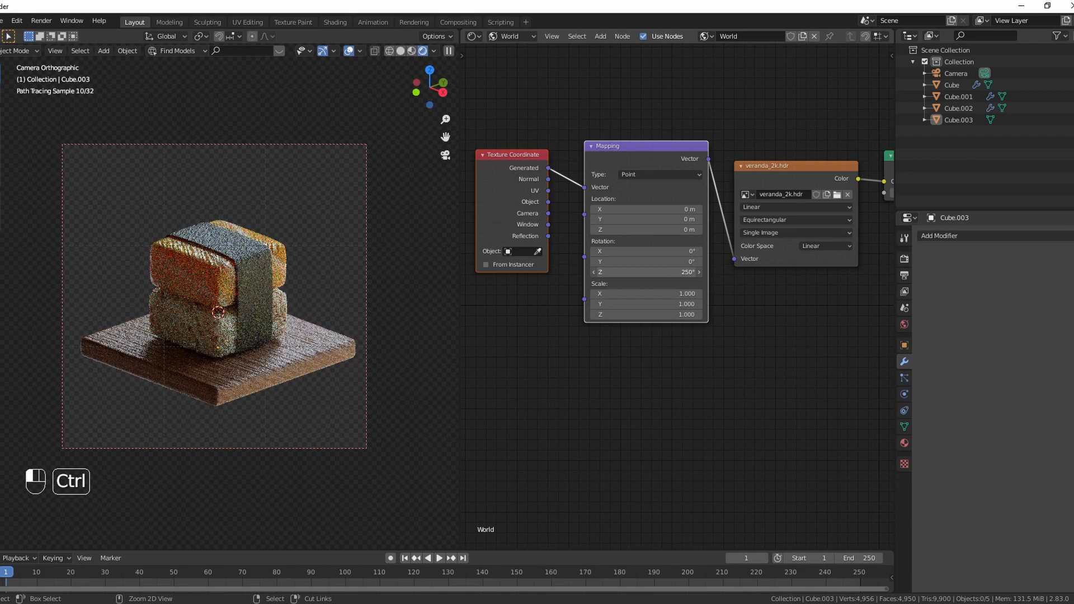
scroll(274, 328, up, 3)
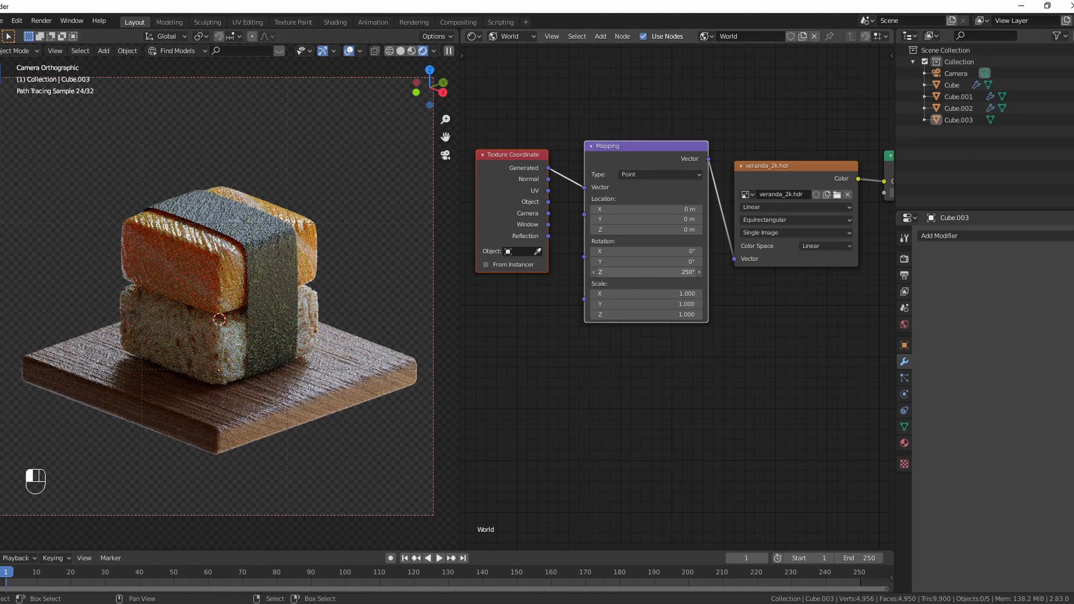
mouse_move(671, 272)
mouse_down()
mouse_move(688, 273)
mouse_move(666, 272)
mouse_up()
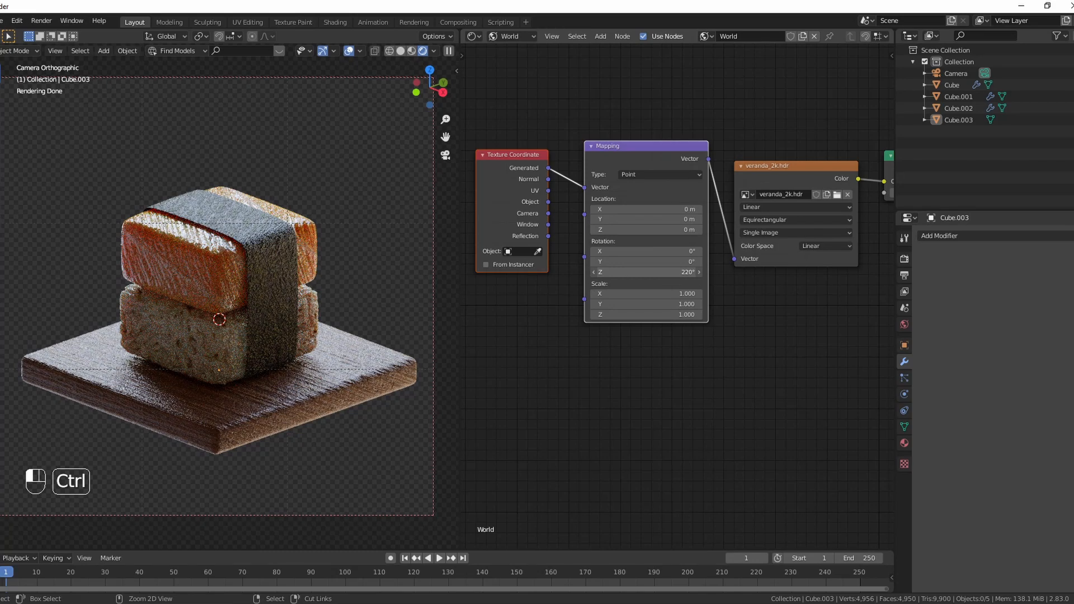
Step: Deselect everything, switch the viewport to solid shading and add an area light at the scene centre
scroll(188, 257, down, 1)
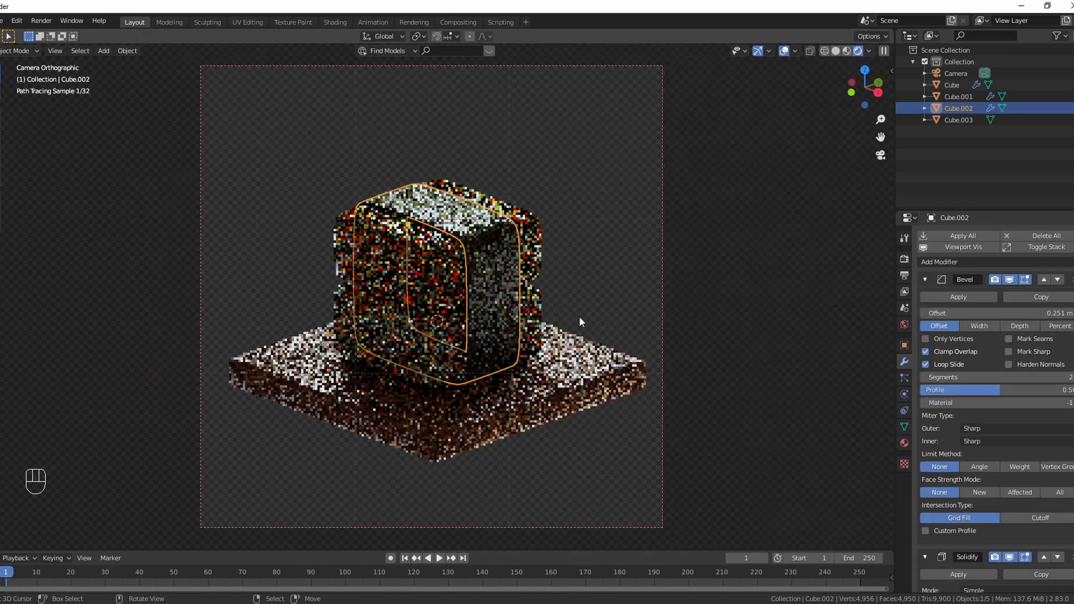
key(a)
key(a)
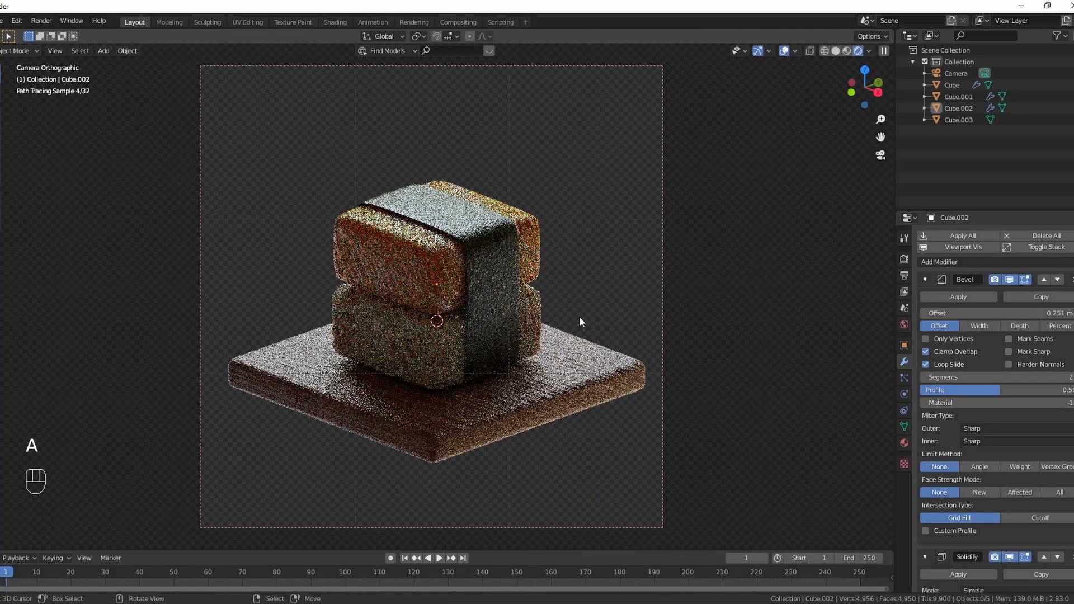
key(z)
scroll(579, 317, down, 4)
key(shift+a)
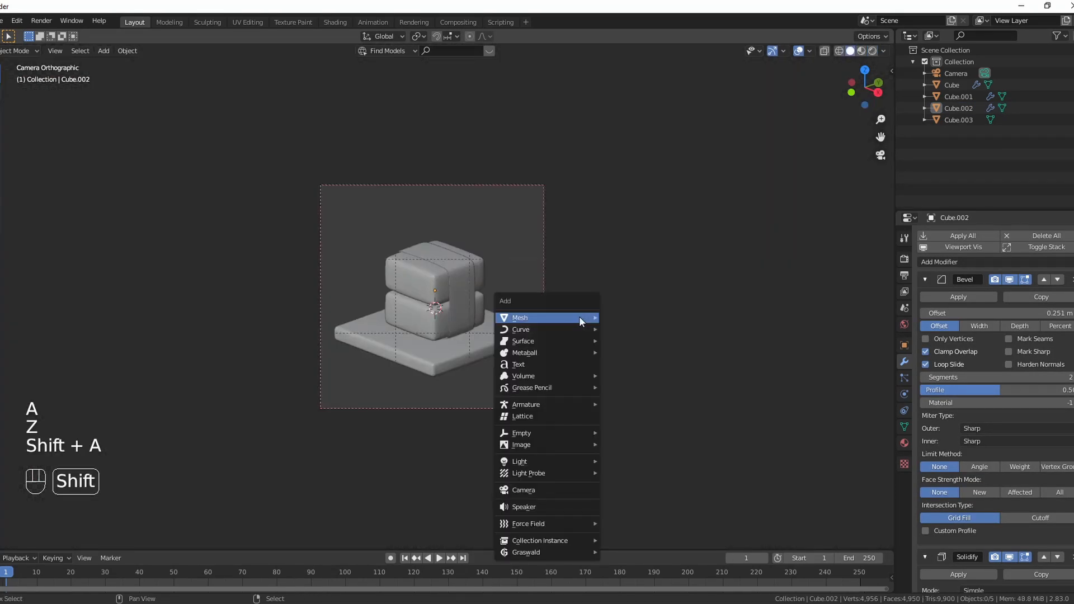
mouse_move(613, 470)
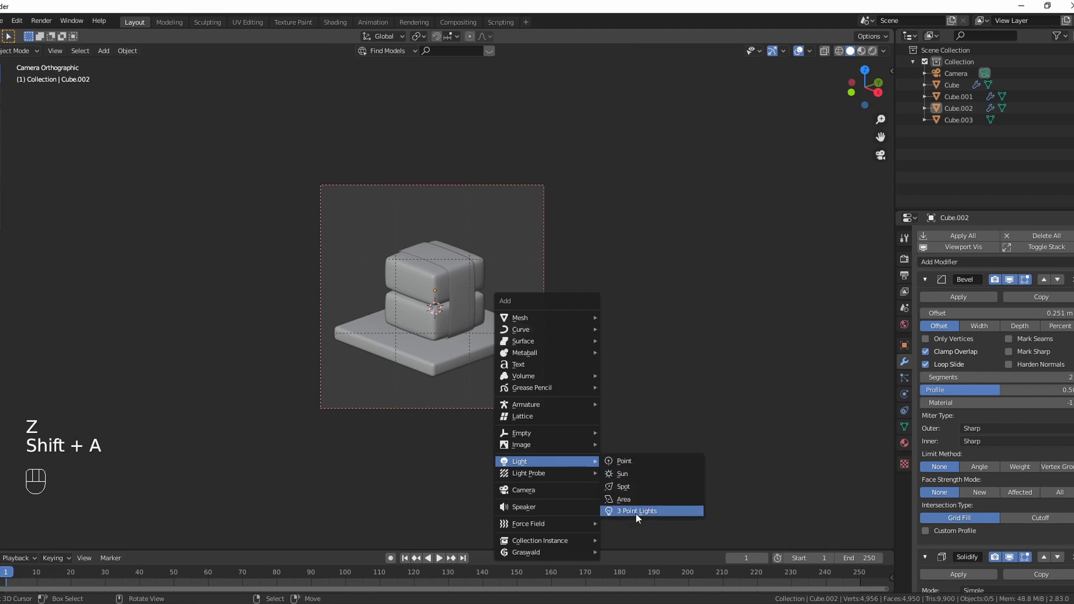
click(628, 498)
Step: Rotate the area light 90° about X and move it along Y to about -5.13 m, outside the camera frame
key(r)
key(x)
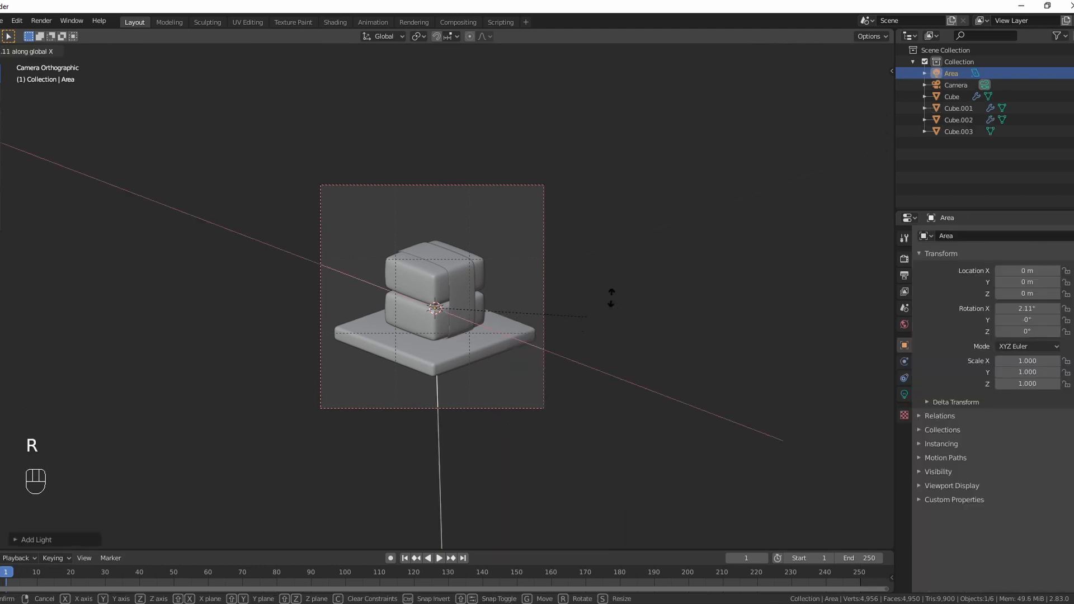
click(464, 71)
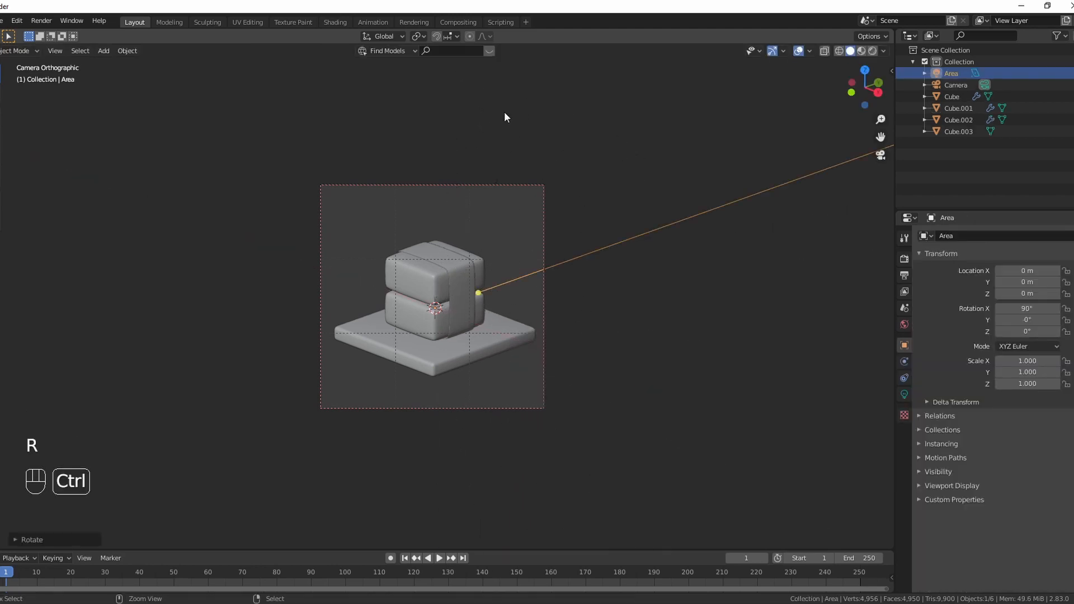
key(g)
key(y)
click(362, 308)
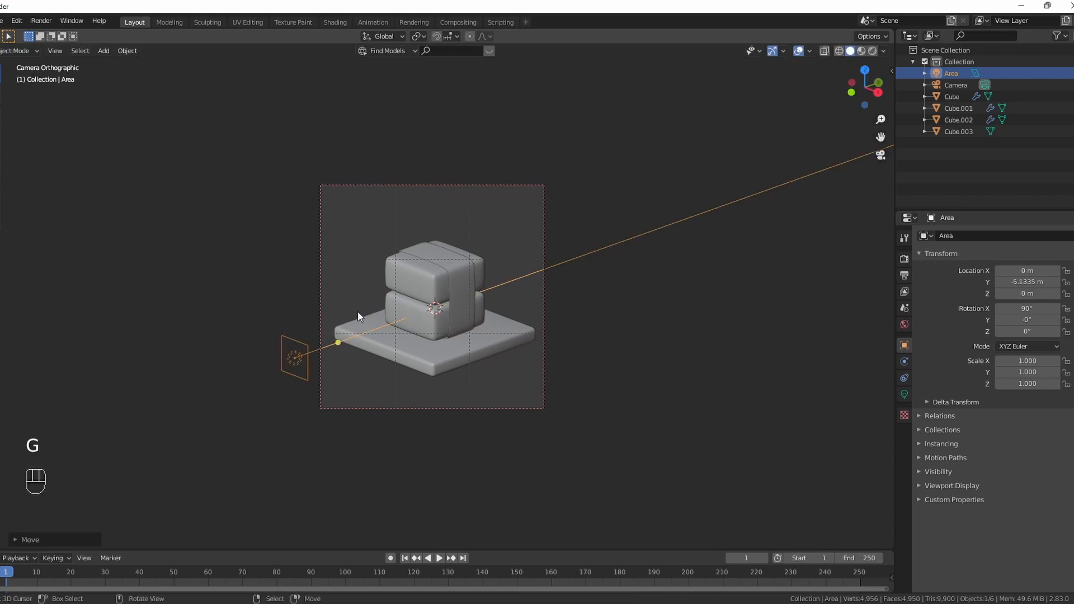
Step: Return to rendered shading and set the area light's Power to 144 W
key(shift+z)
click(904, 394)
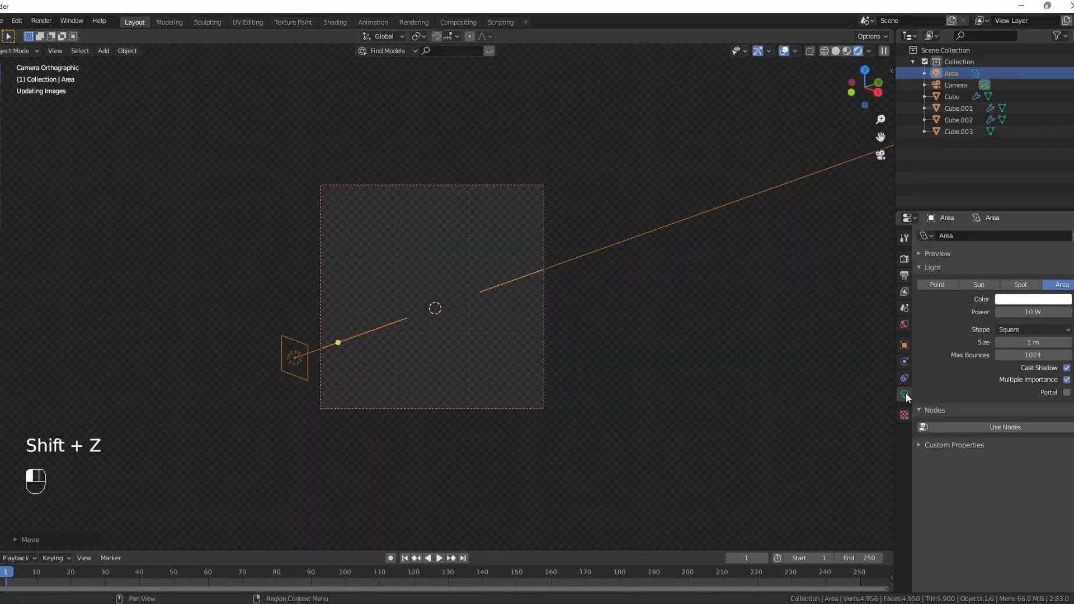
scroll(534, 349, up, 3)
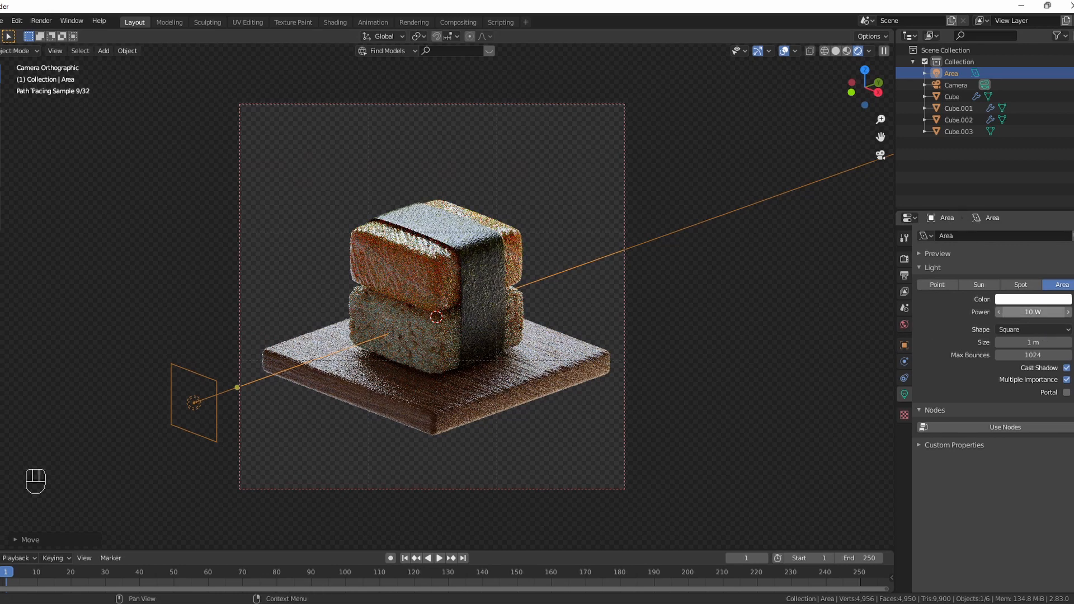
drag(1033, 312, 1058, 312)
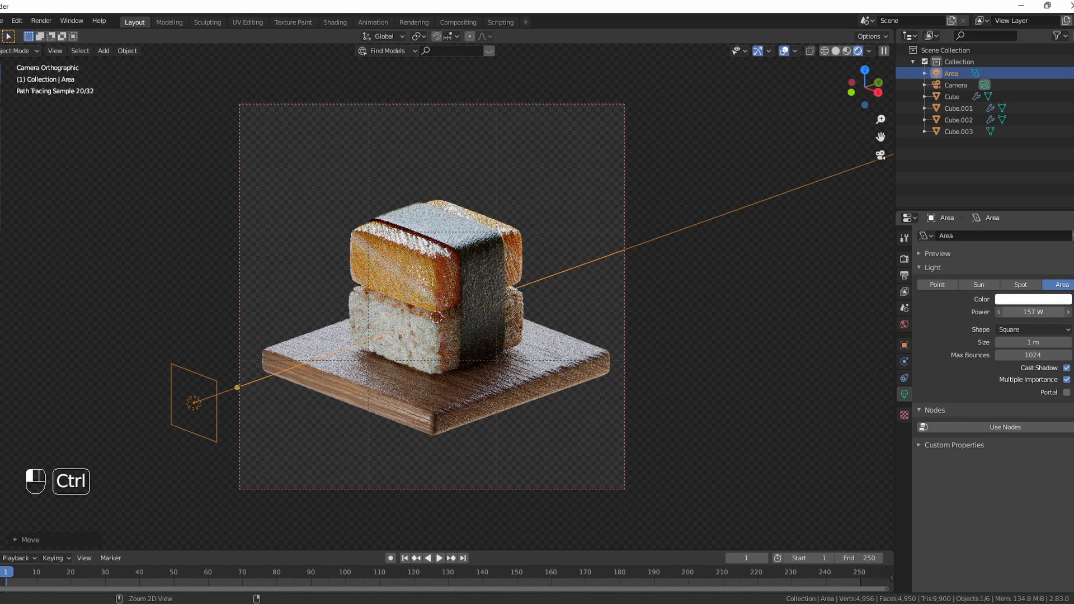
ctrl+drag(1033, 311, 1035, 311)
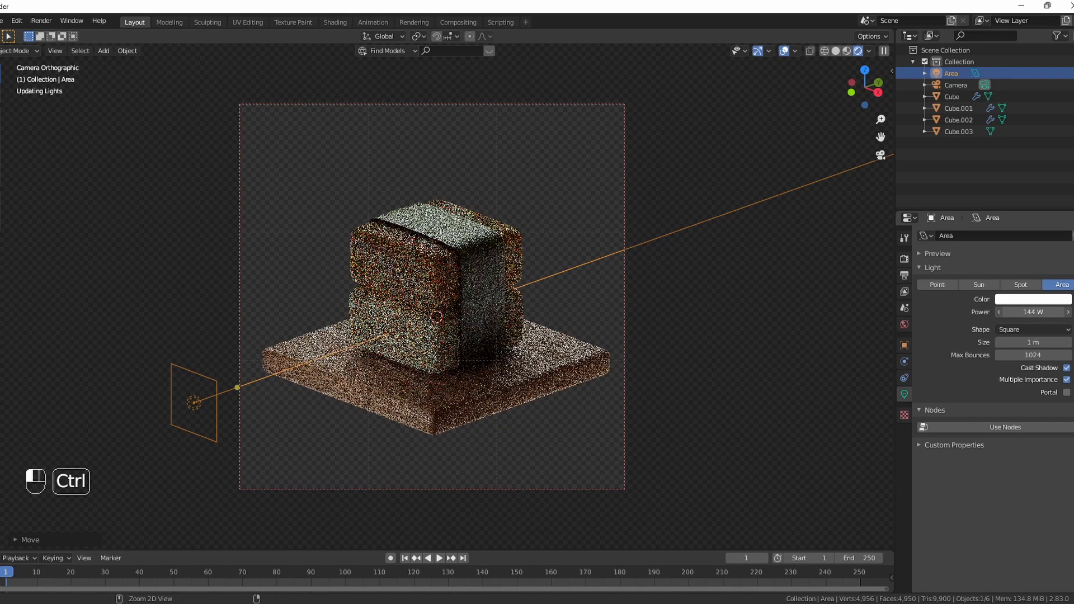
Step: Move the area light further out along X and turn it about Z to face the sushi
key(g)
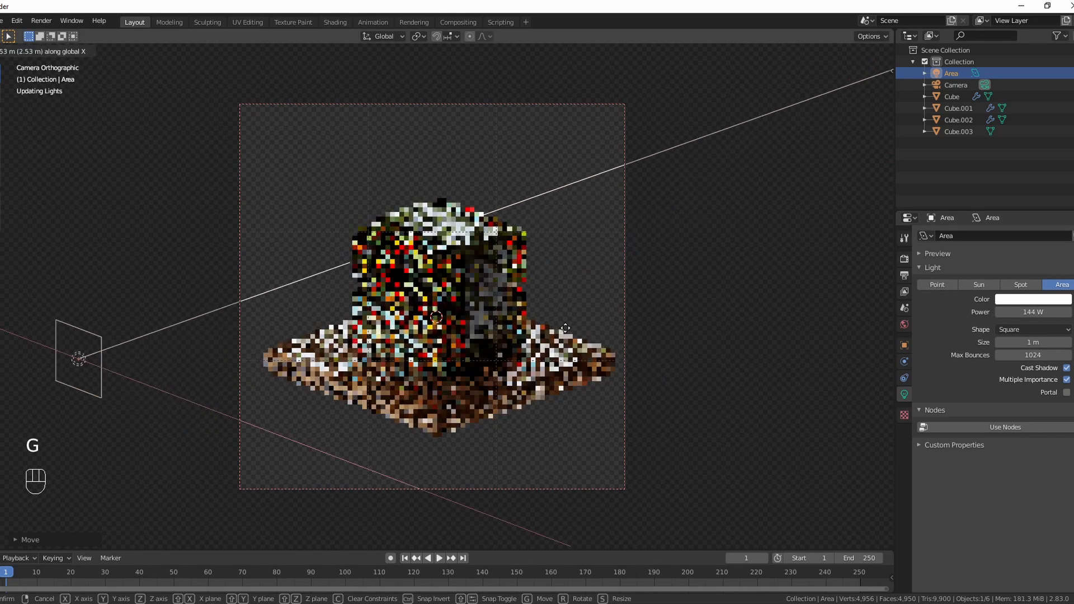
key(r)
key(z)
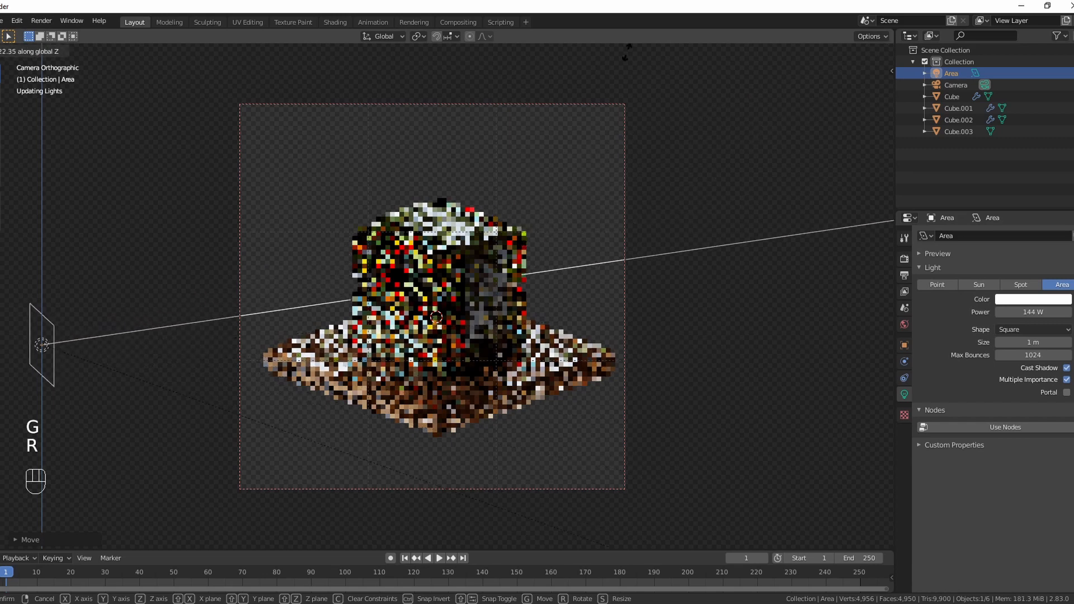
click(590, 160)
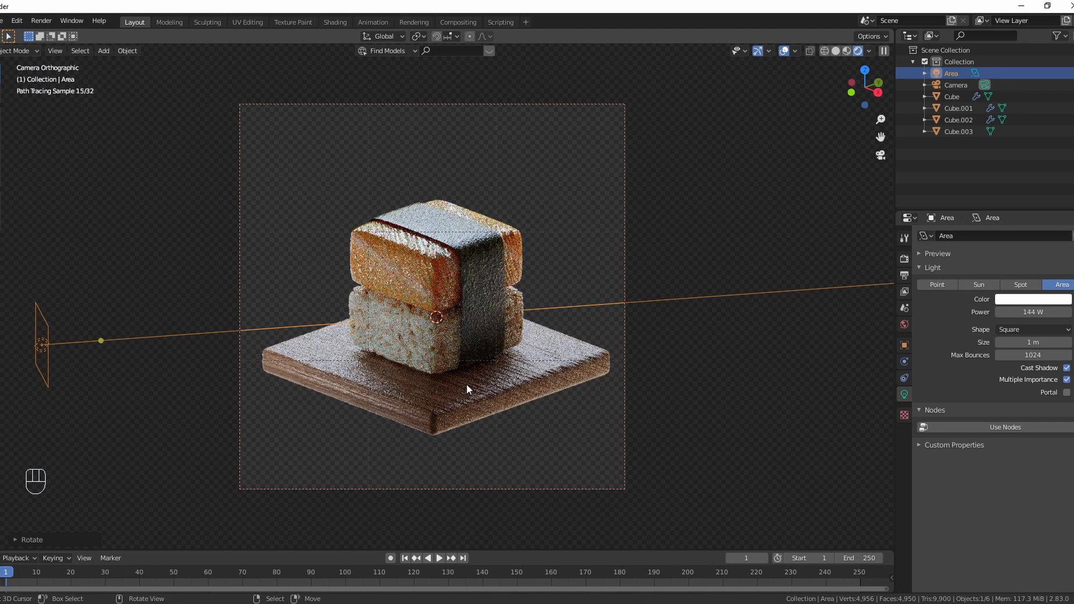